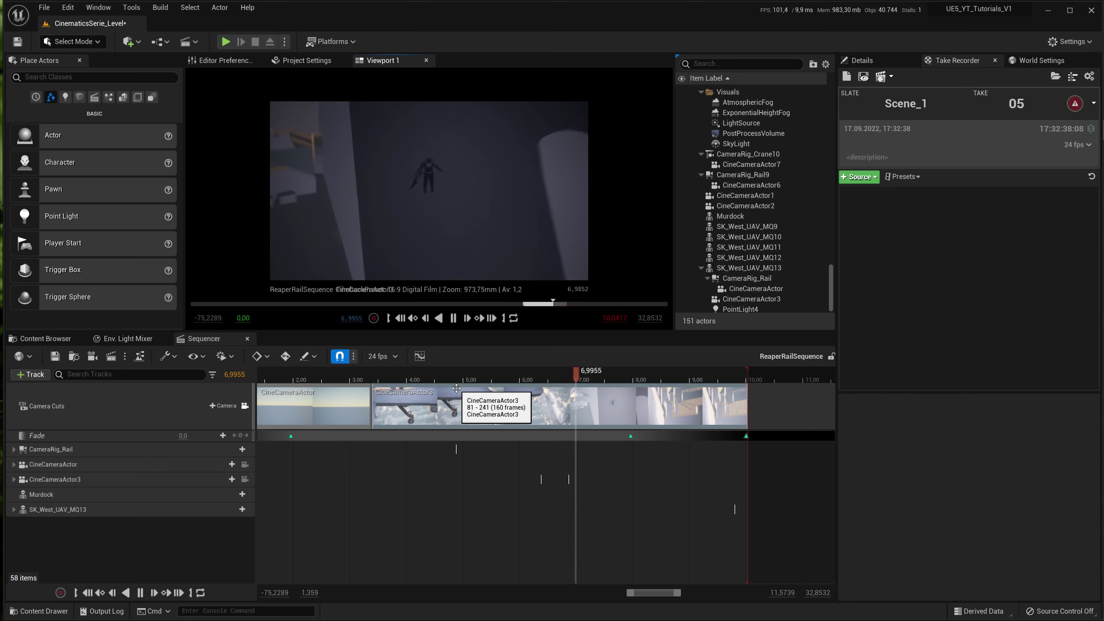
# Pause ReaperRailSequence playback at 8,3333 on the camera shot of the figure
pyautogui.click(455, 317)
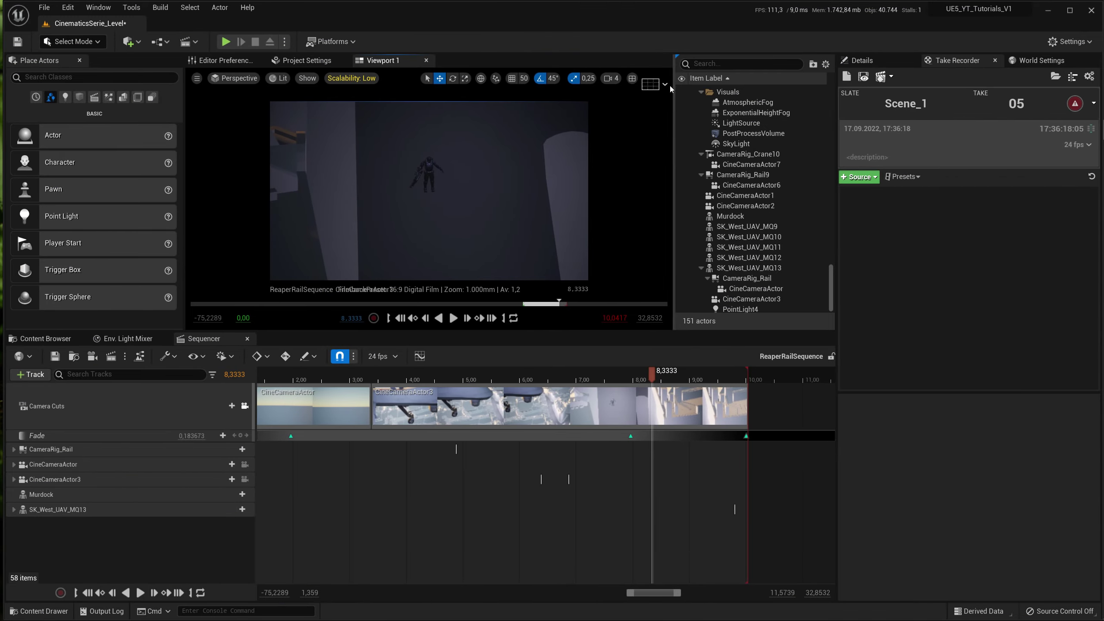
# Return to the full perspective view, duplicate Murdock as Murdock2, and move it further down the street
pyautogui.click(632, 78)
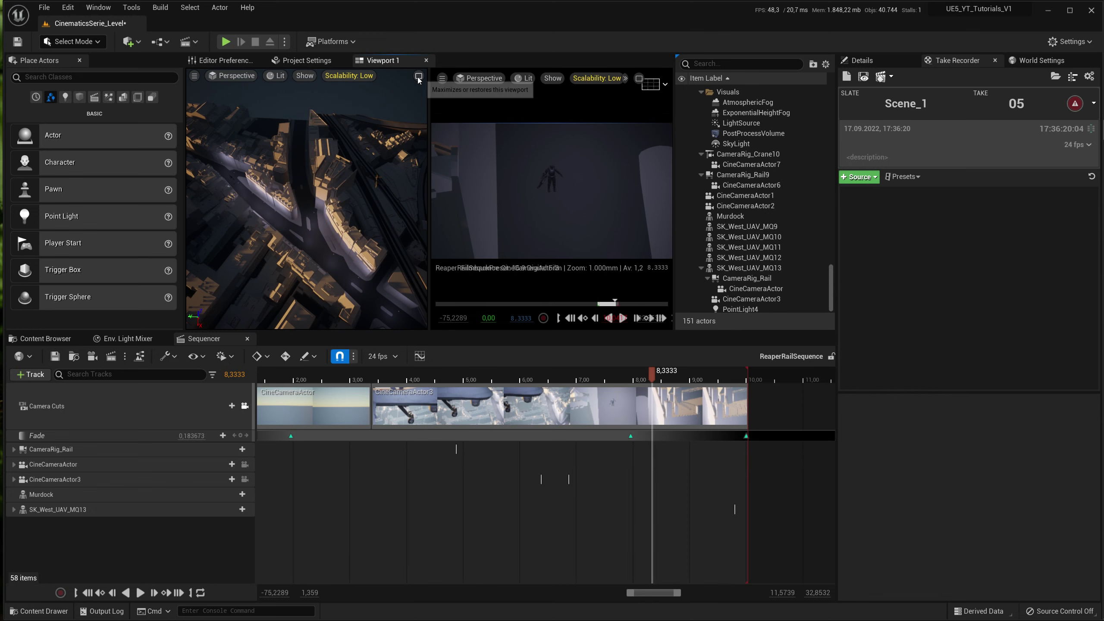
pyautogui.click(419, 77)
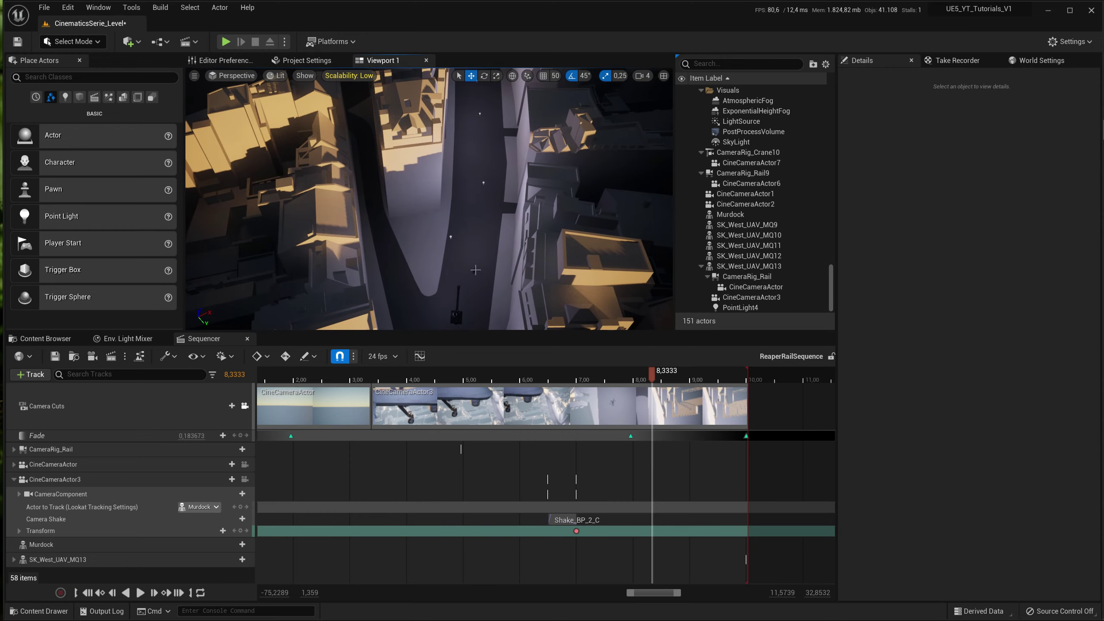
pyautogui.click(476, 269)
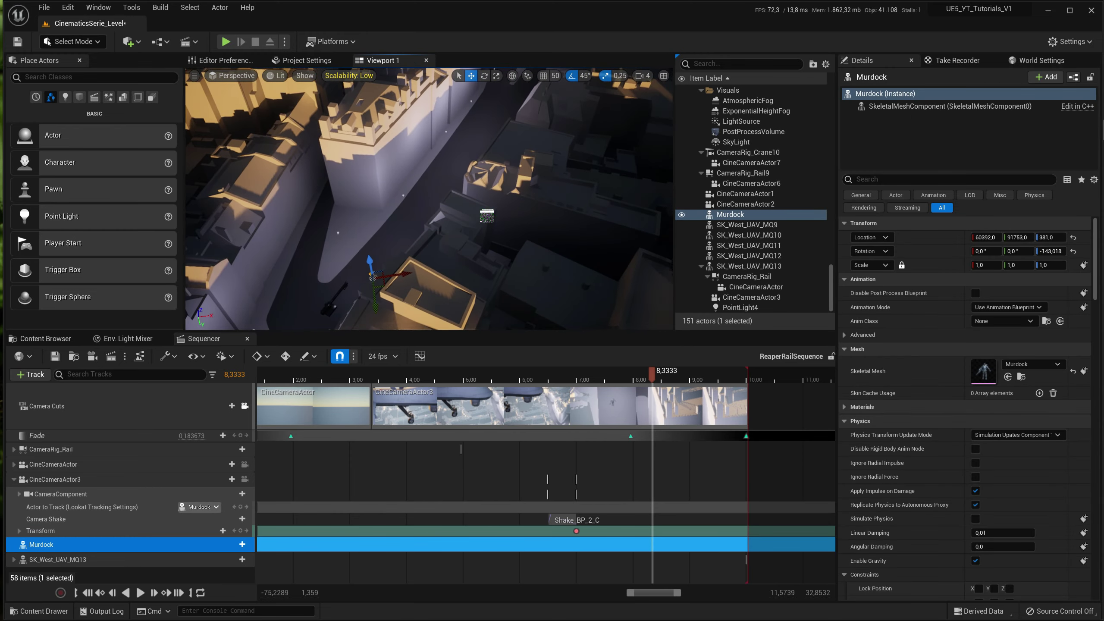
pyautogui.keyDown('alt'); pyautogui.moveTo(421, 284); pyautogui.dragTo(486, 153); pyautogui.keyUp('alt')
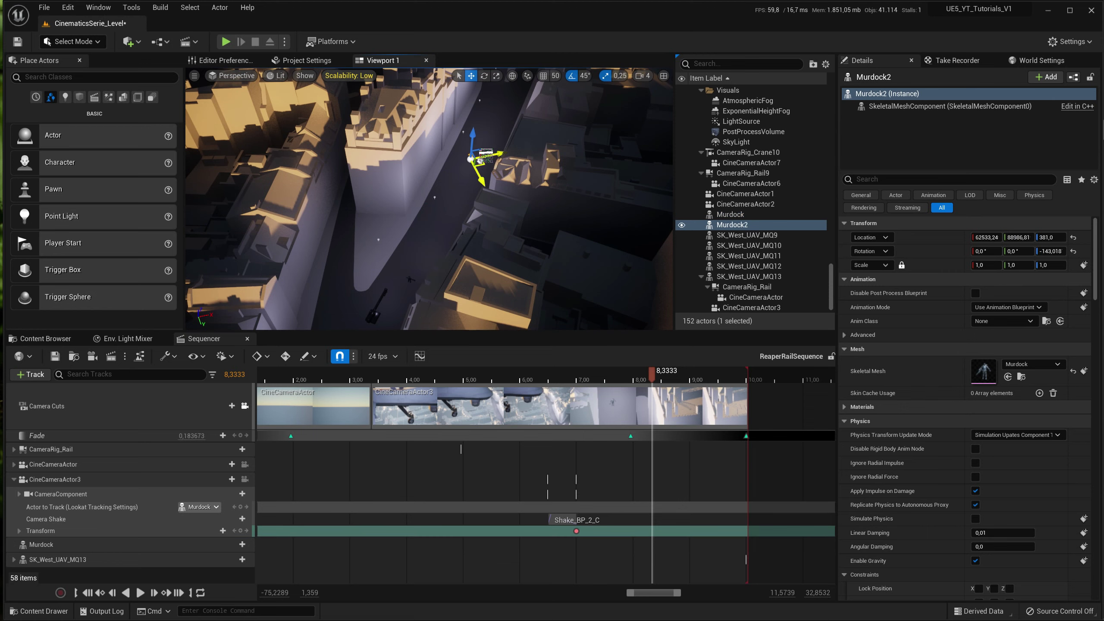
pyautogui.moveTo(455, 256); pyautogui.dragTo(456, 257, button='right')
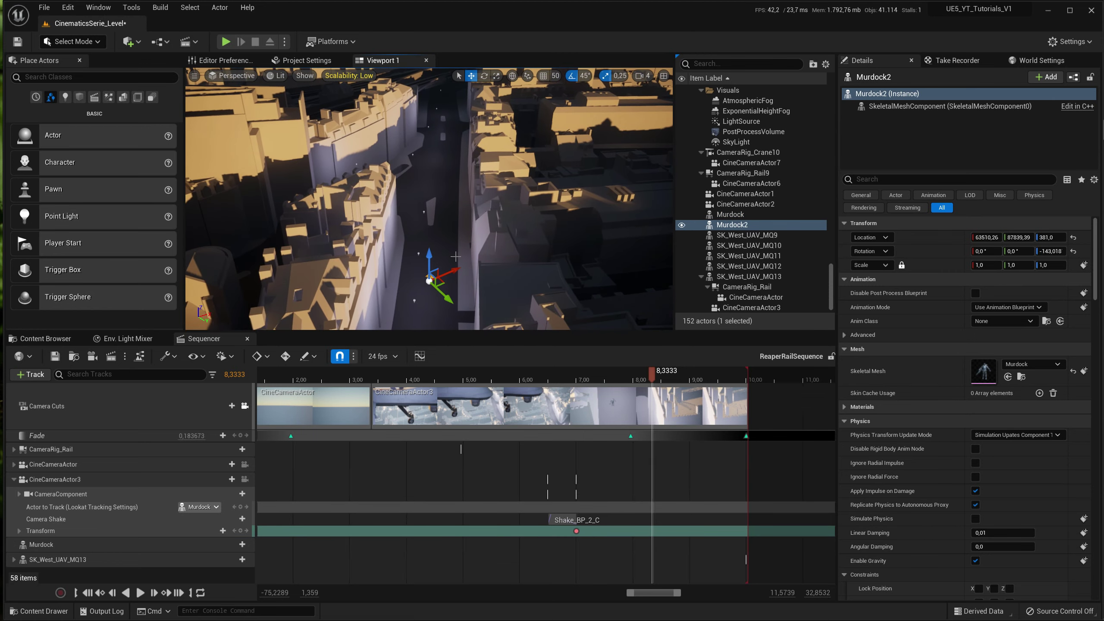
pyautogui.moveTo(442, 286); pyautogui.dragTo(456, 250)
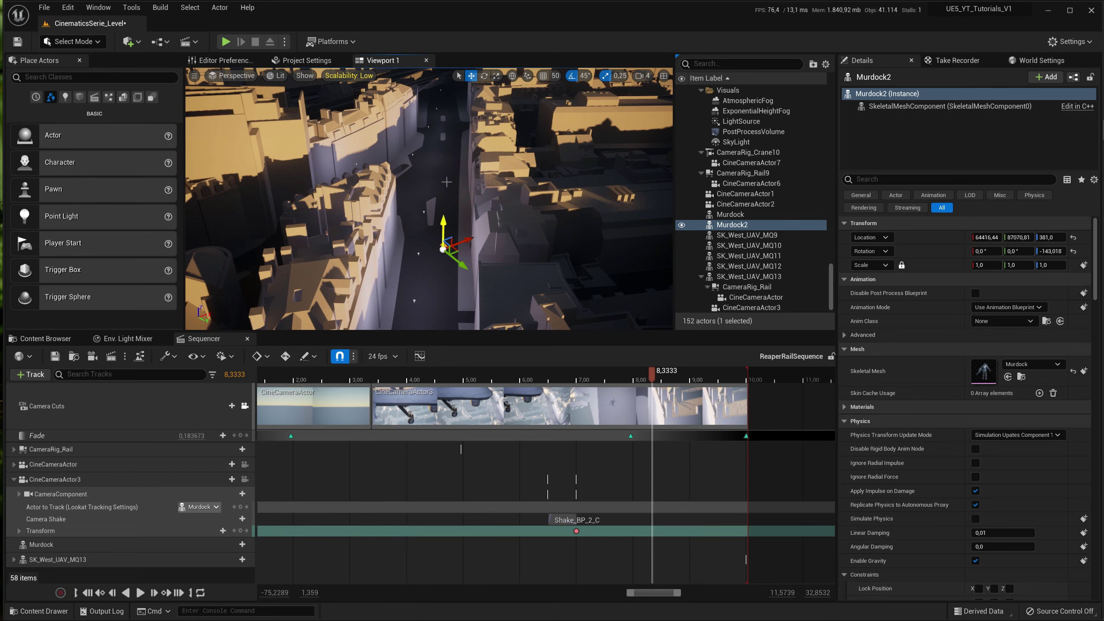
pyautogui.click(61, 479)
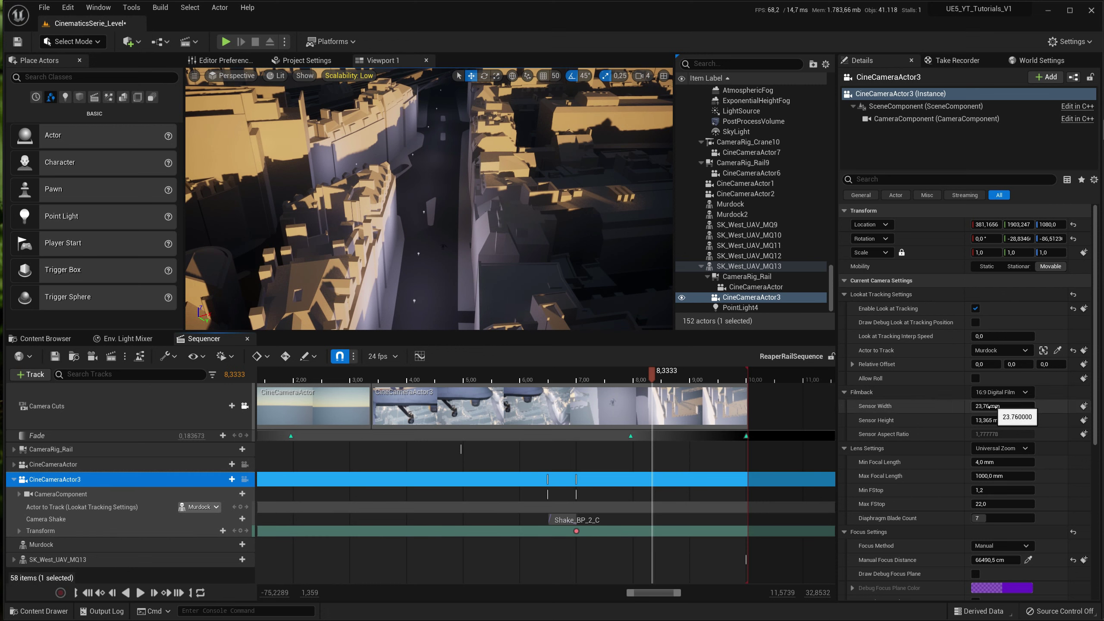
# Delete the Murdock track, retarget CineCameraActor3's look-at tracking to Murdock2, and save
pyautogui.click(105, 545)
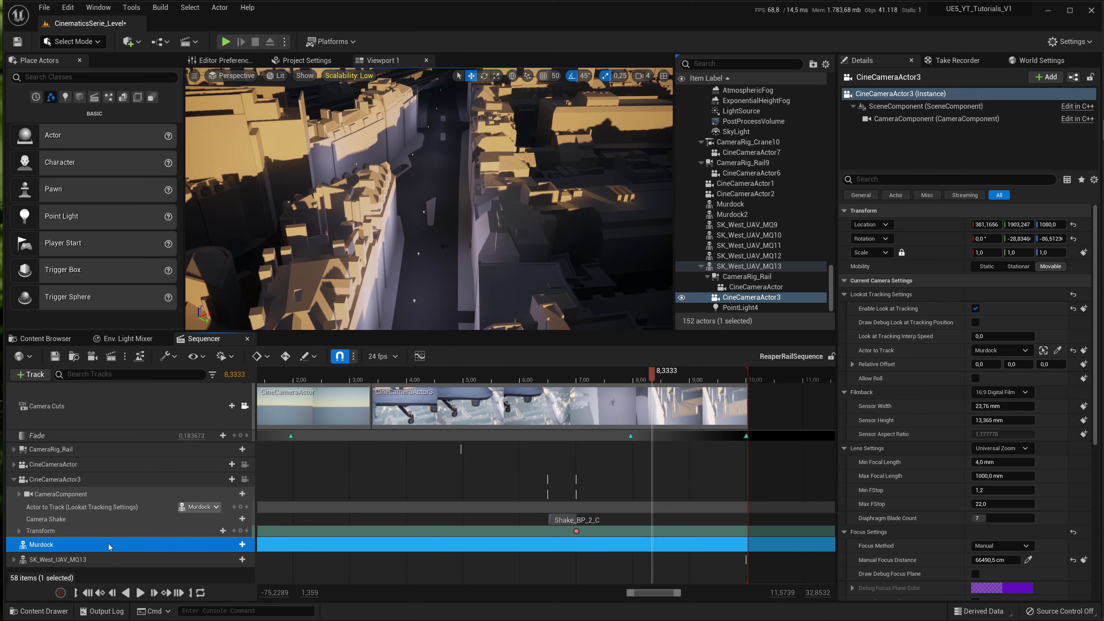
pyautogui.press('Delete')
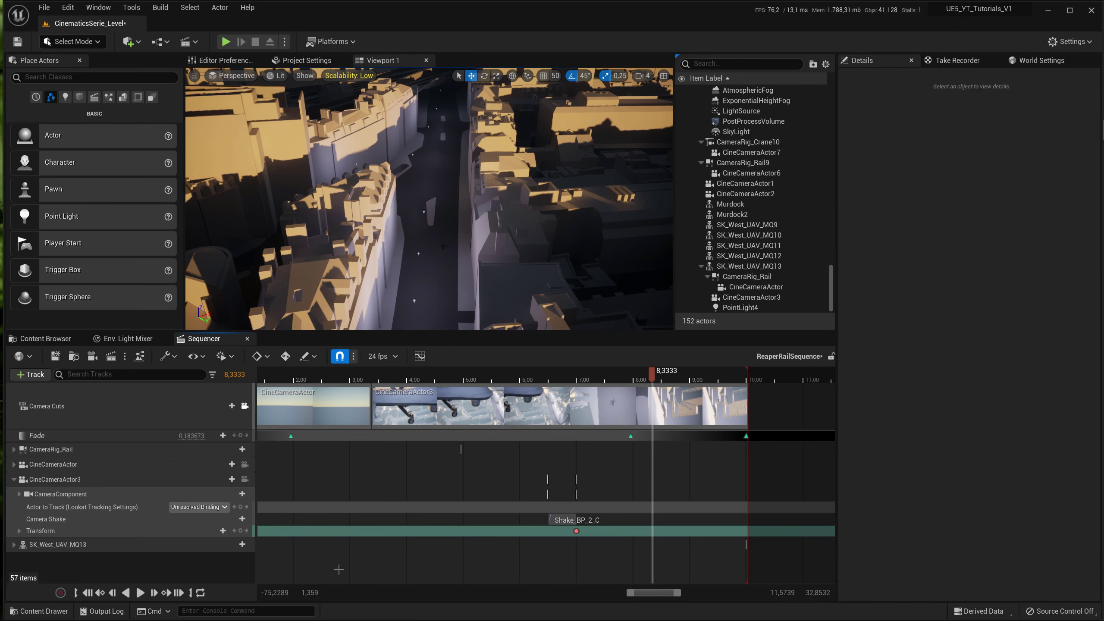
pyautogui.click(93, 480)
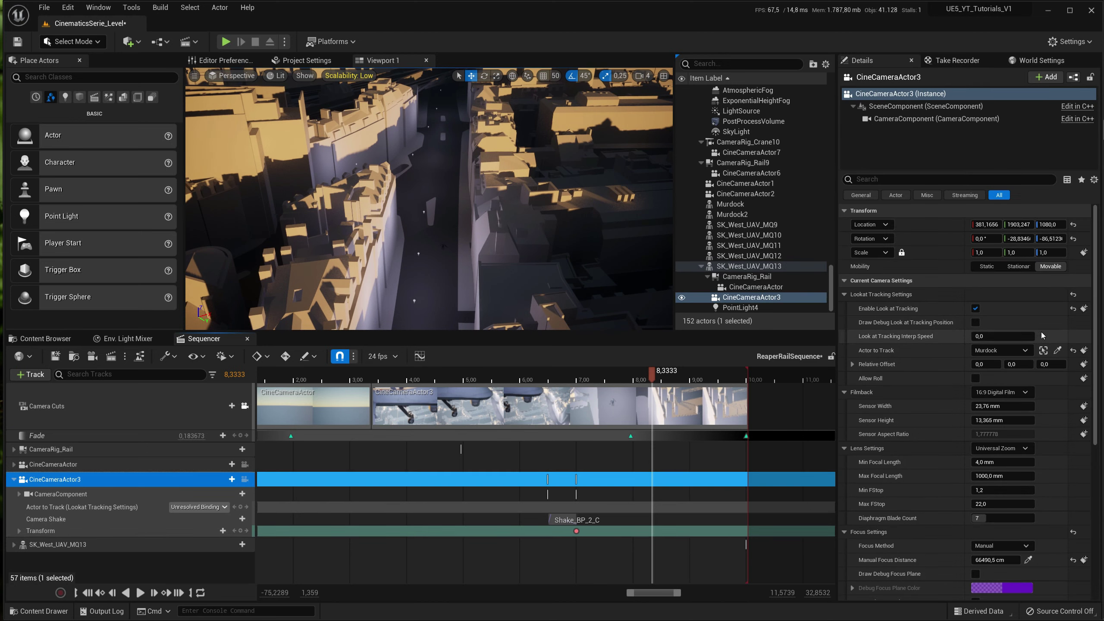
pyautogui.click(1057, 351)
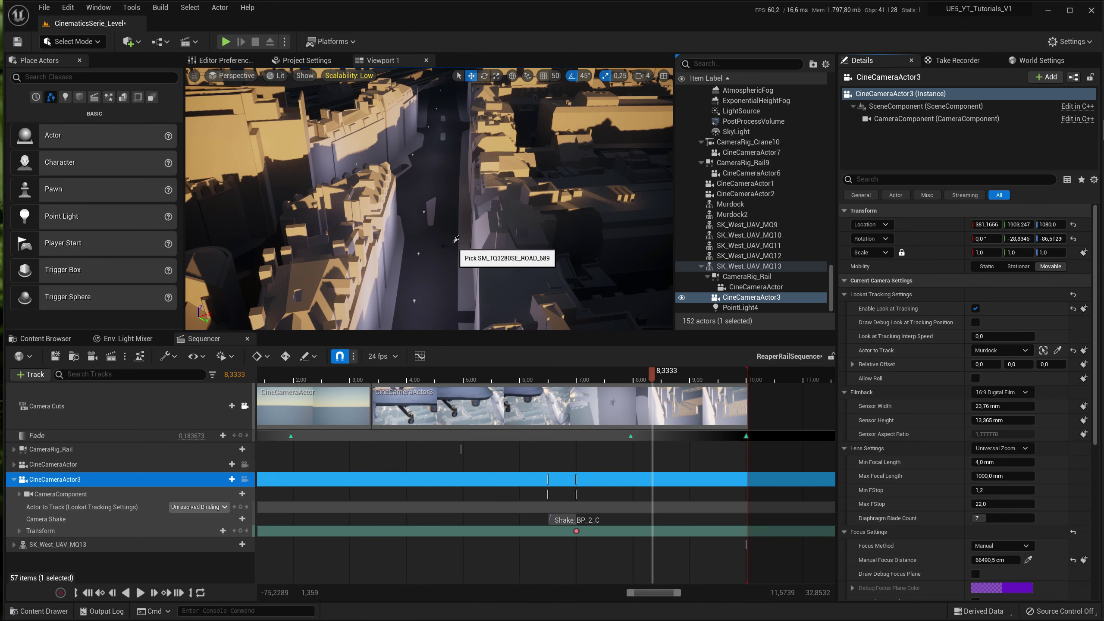
pyautogui.click(446, 243)
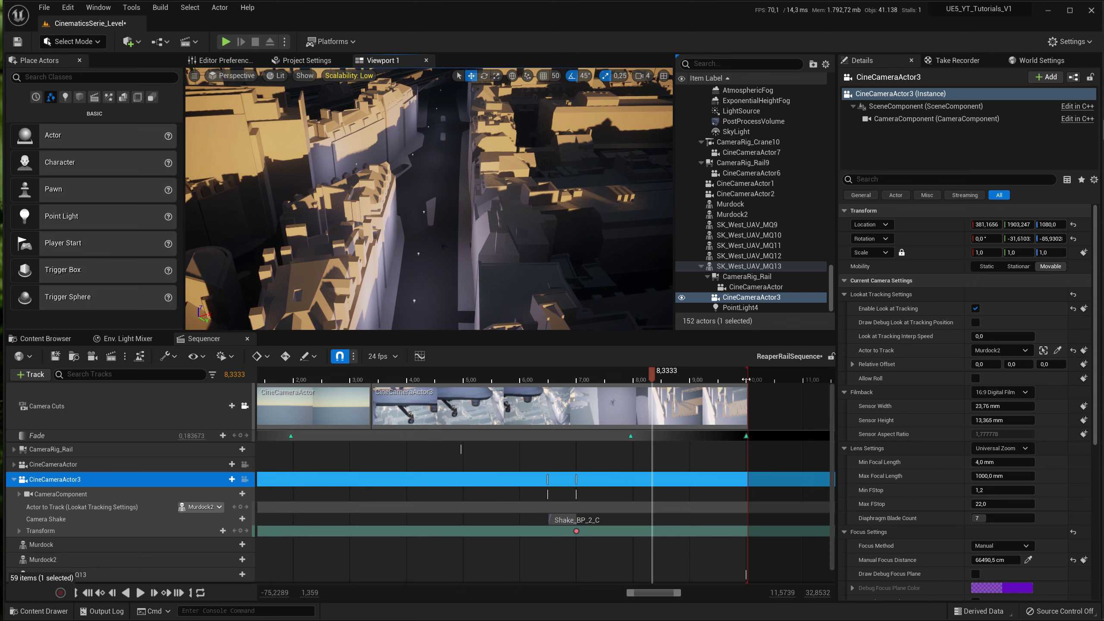
pyautogui.click(58, 358)
# Show the cinematic camera view and play the sequence to preview the new tracking
pyautogui.click(664, 75)
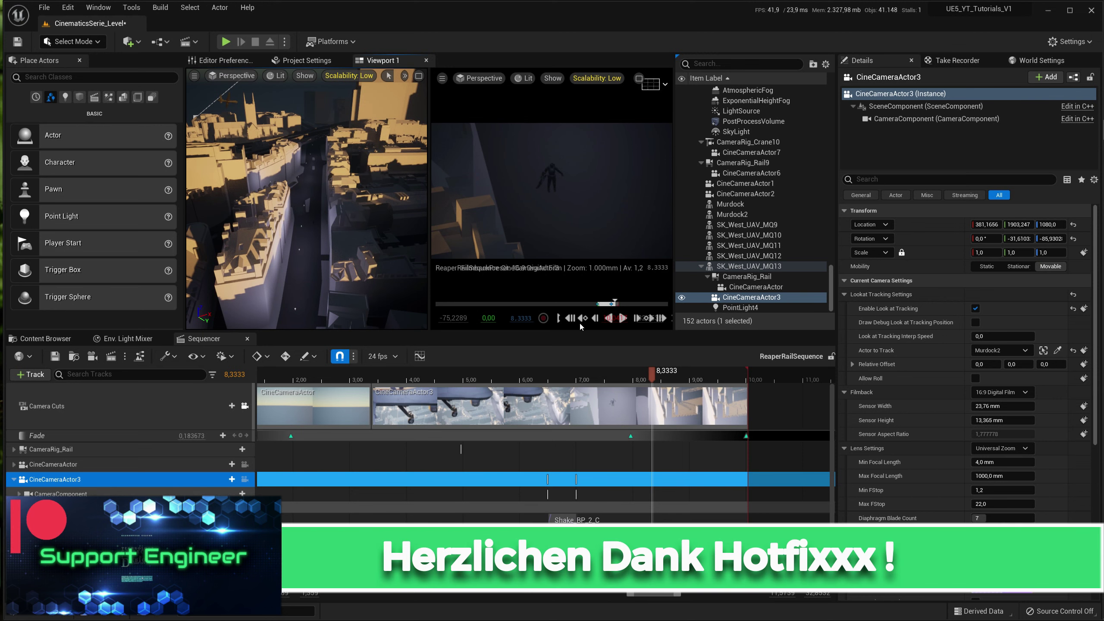
pyautogui.click(622, 318)
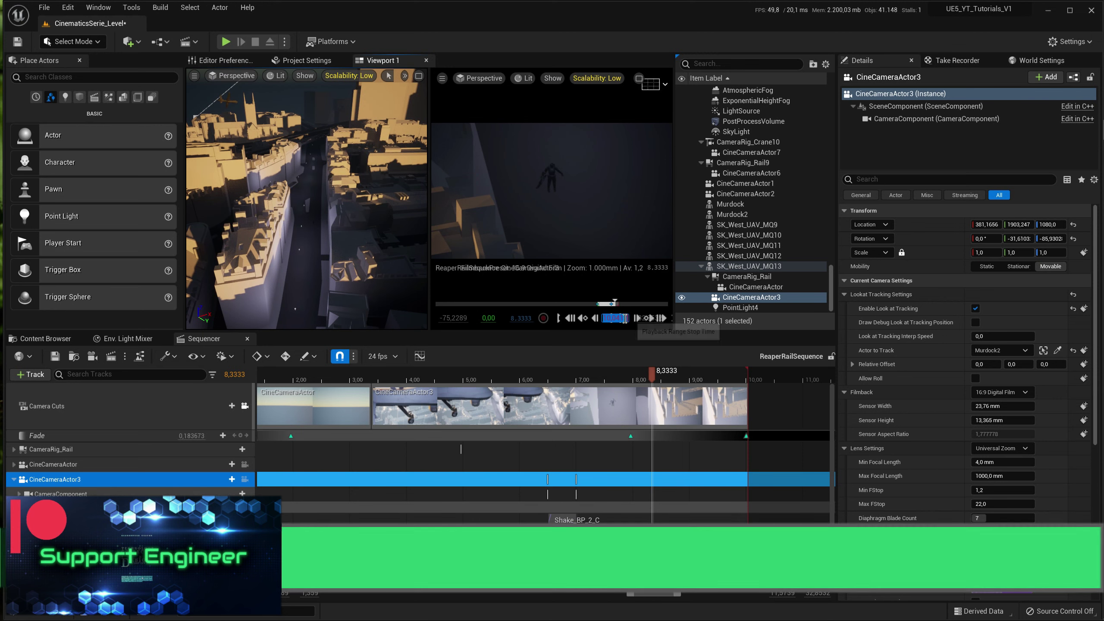
pyautogui.press('space')
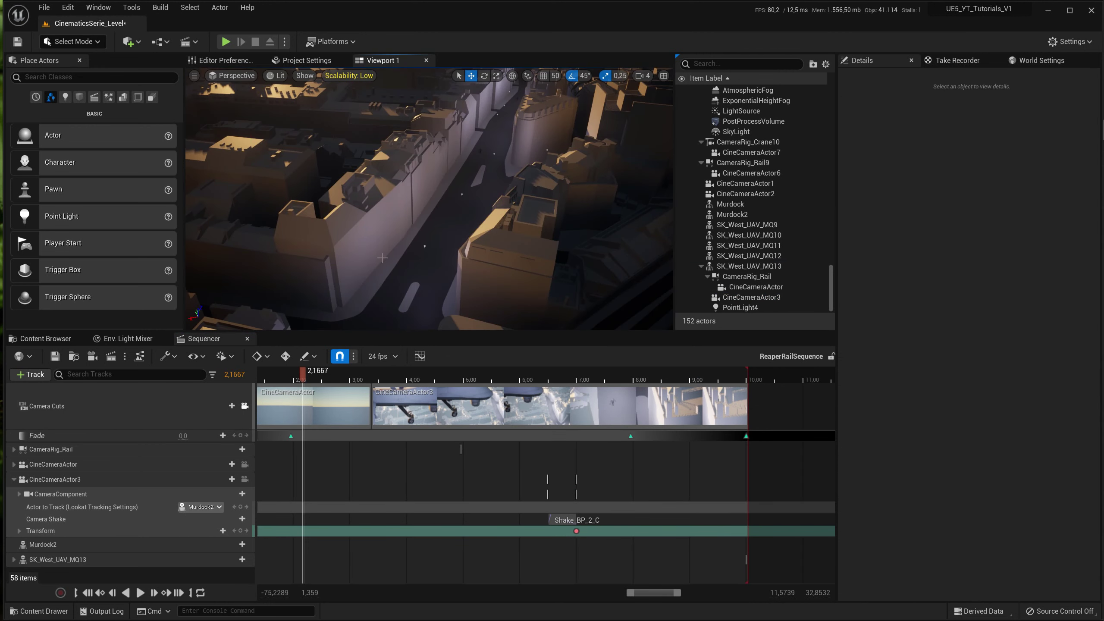
# Add a Transform track to Murdock2, keyed at 0,00 and further down the street at 10,00
pyautogui.click(480, 152)
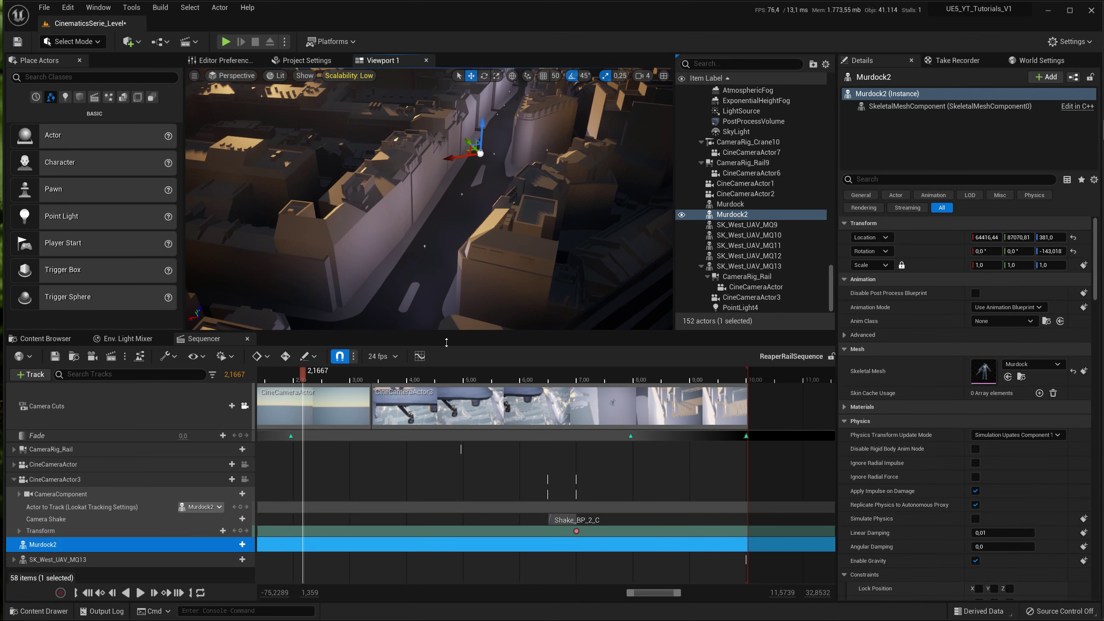
pyautogui.click(237, 545)
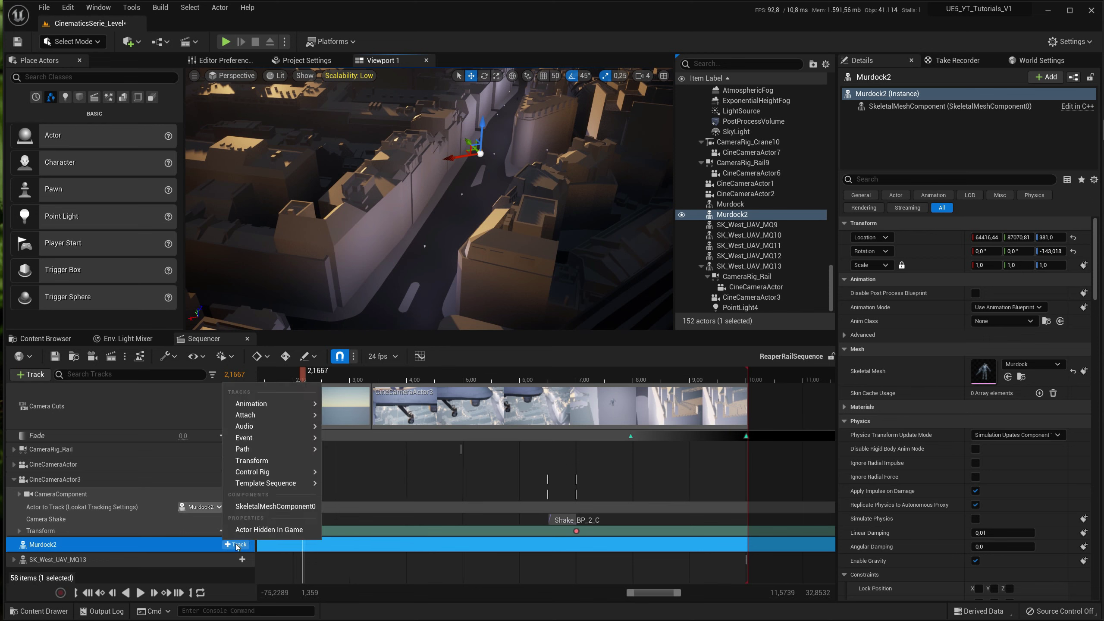
pyautogui.click(252, 461)
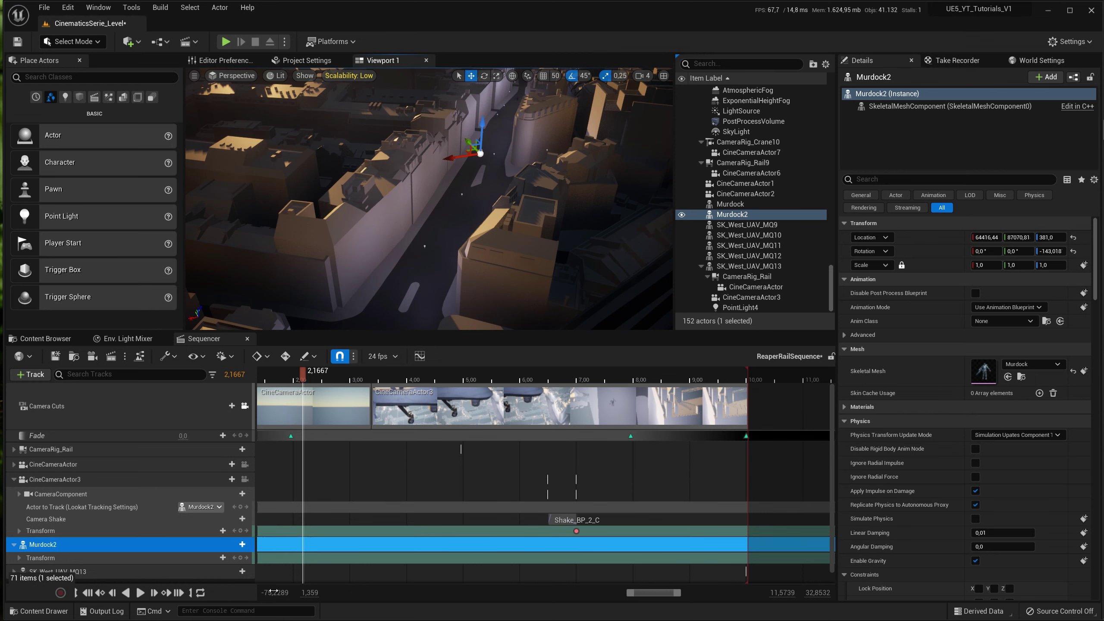
pyautogui.click(89, 592)
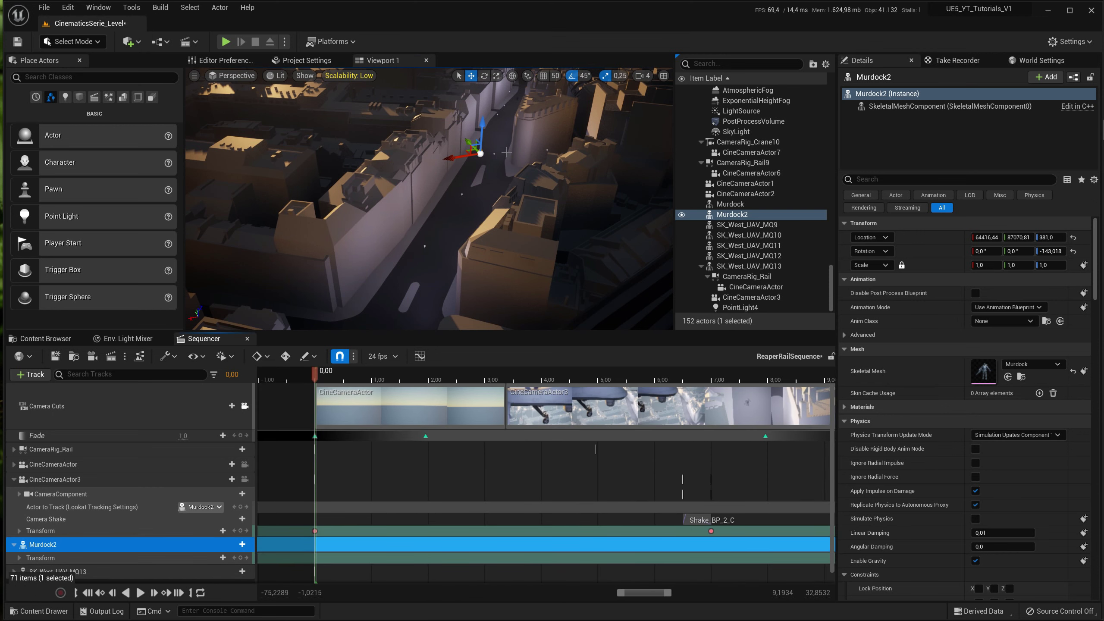
pyautogui.click(240, 558)
pyautogui.click(179, 592)
pyautogui.moveTo(465, 151); pyautogui.dragTo(401, 291)
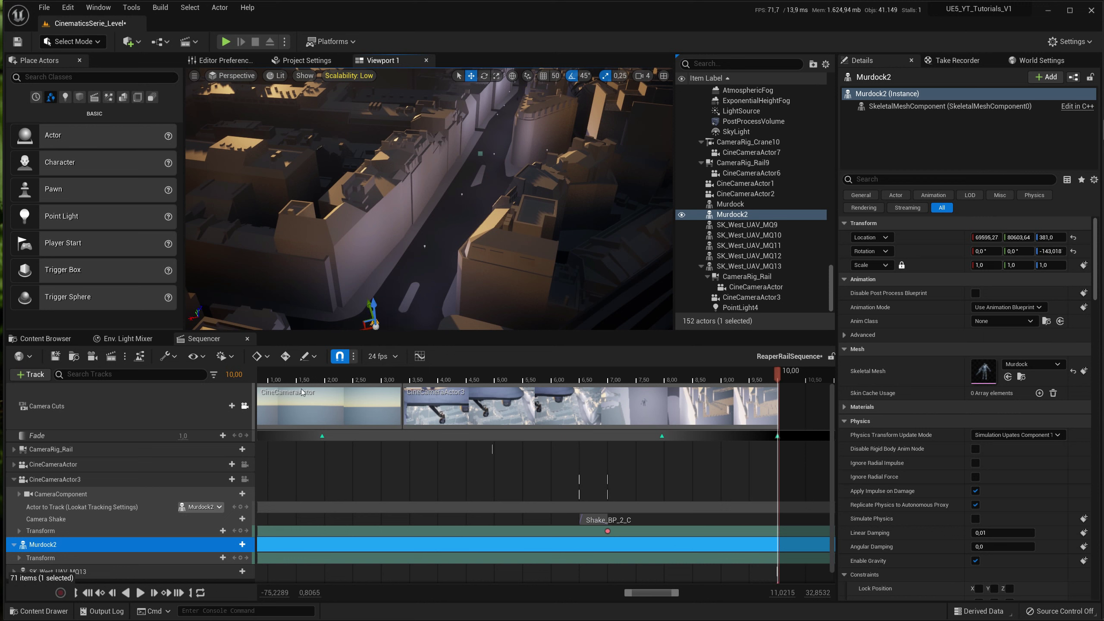
pyautogui.click(240, 559)
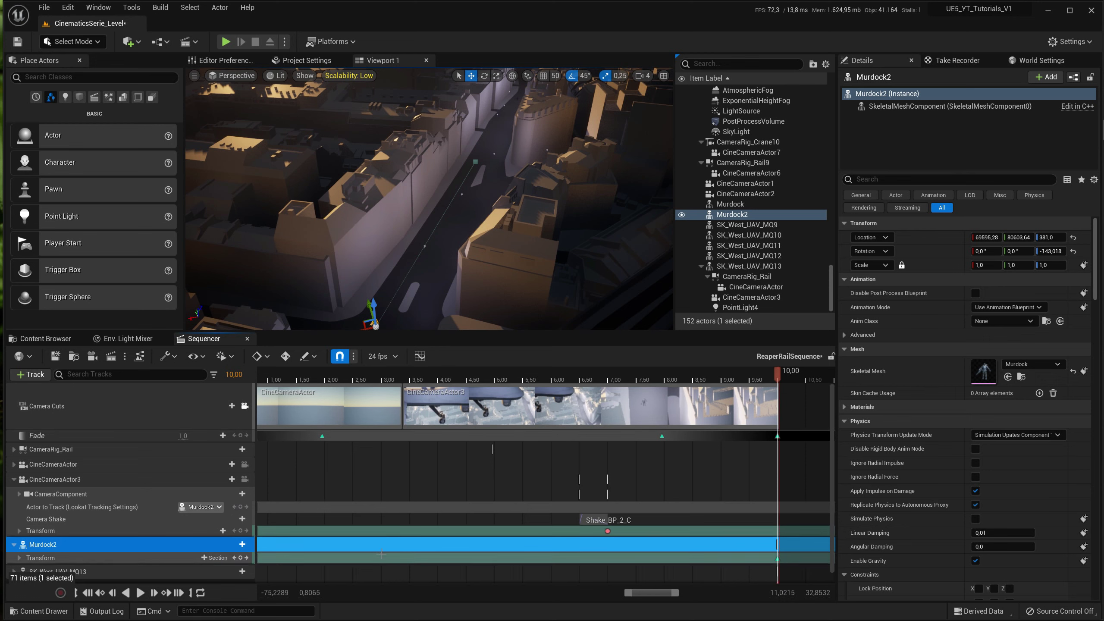
# Shift Murdock2's first key to about 5.96 s and preview at 5,5833 through the cinematic camera
pyautogui.keyDown('ctrl'); pyautogui.scroll(-4, 547, 426); pyautogui.keyUp('ctrl')
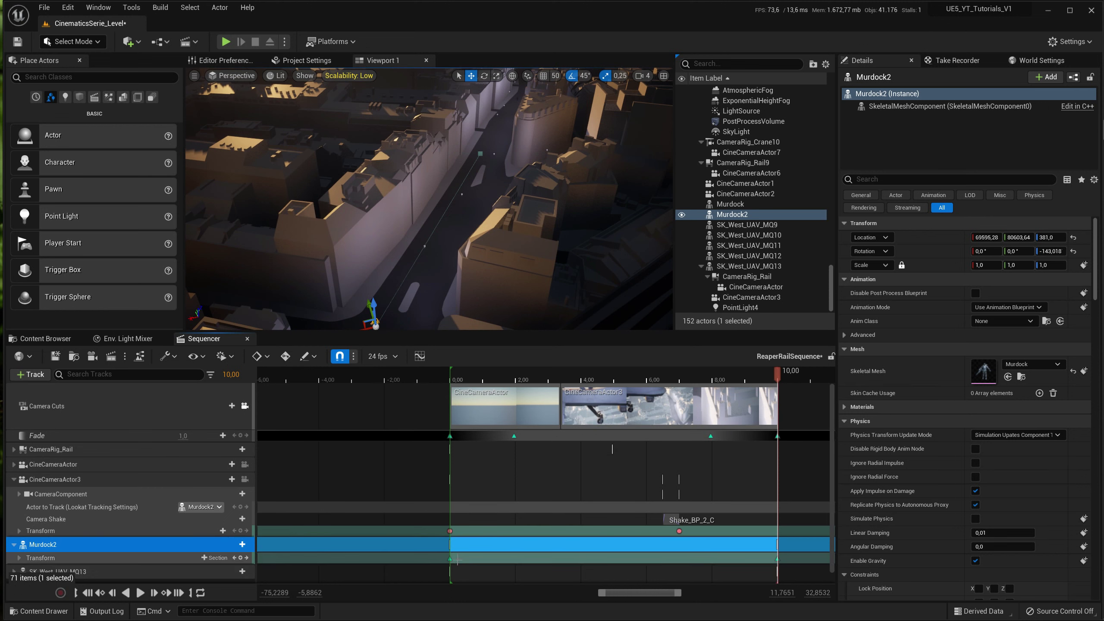
pyautogui.moveTo(449, 559); pyautogui.dragTo(663, 577)
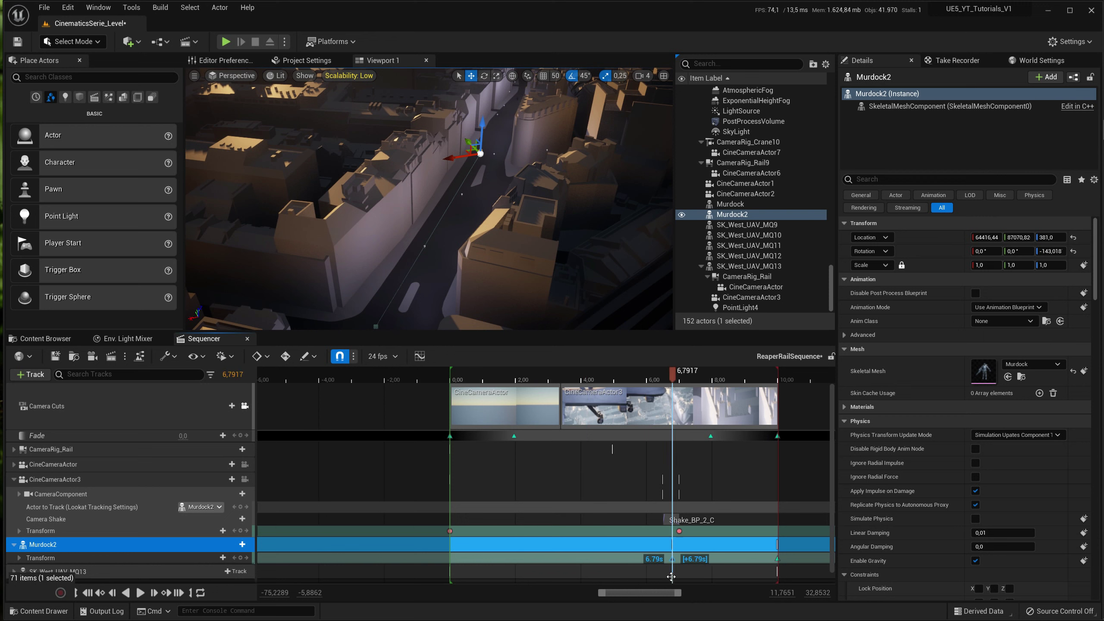
pyautogui.moveTo(659, 576); pyautogui.dragTo(646, 578)
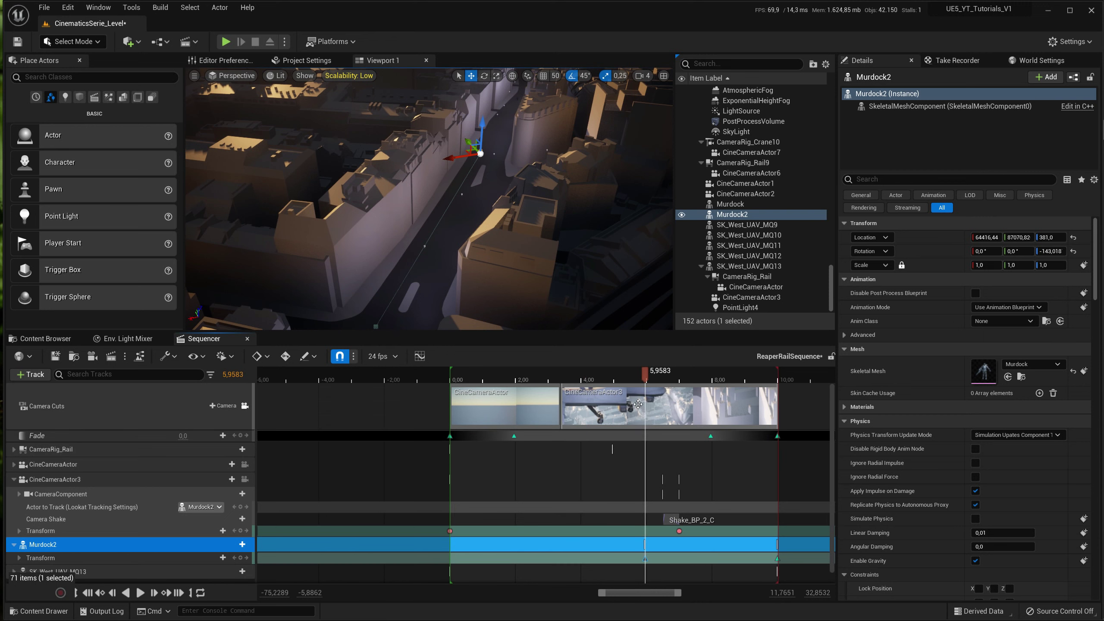
pyautogui.click(634, 373)
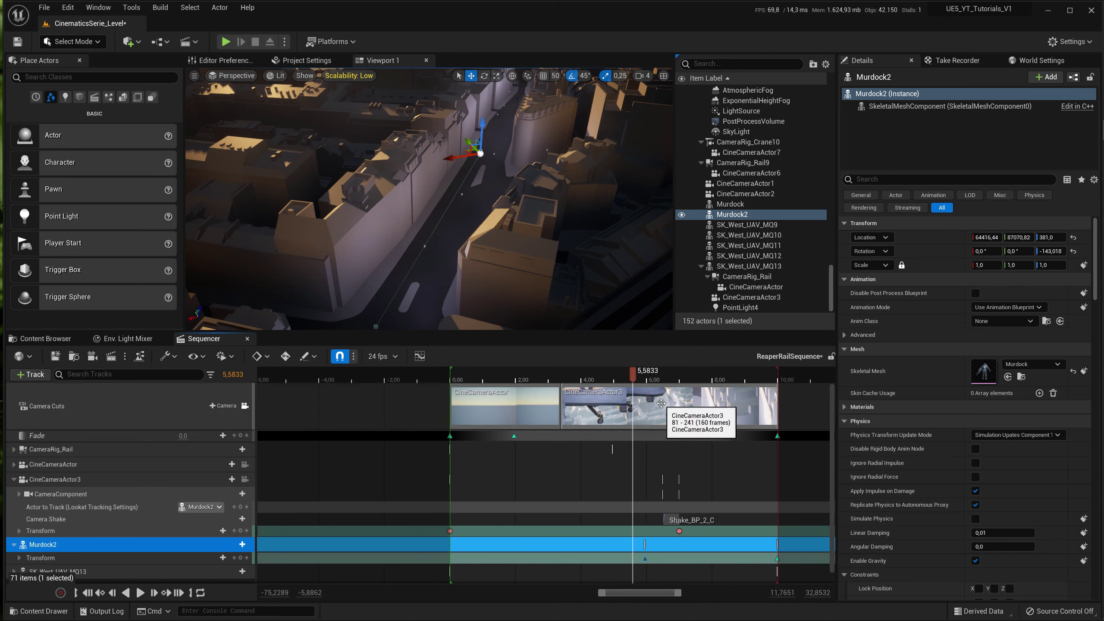
pyautogui.click(664, 76)
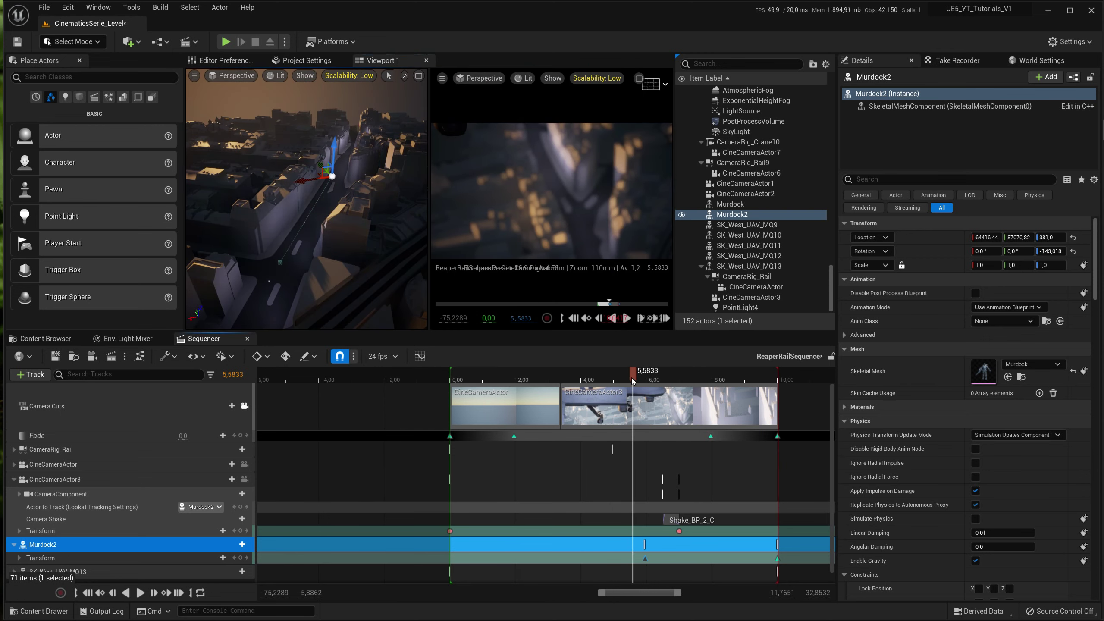
# Move Murdock2's later Transform key earlier to 3.38 s
pyautogui.moveTo(628, 374); pyautogui.dragTo(559, 382)
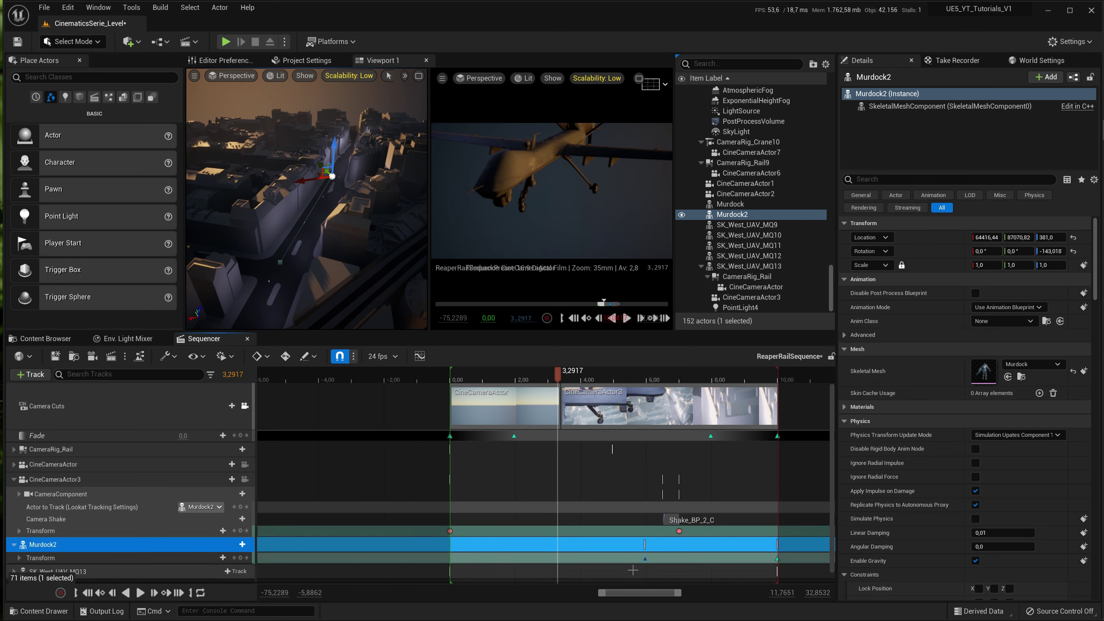
pyautogui.moveTo(647, 560); pyautogui.dragTo(562, 557)
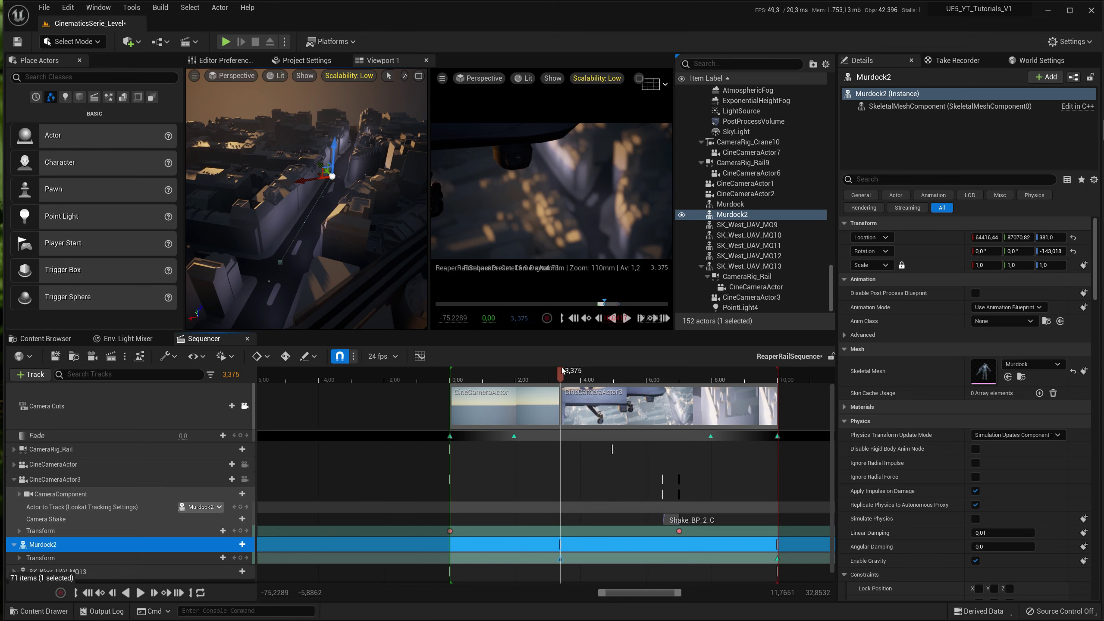
pyautogui.moveTo(561, 373)
pyautogui.mouseDown()
pyautogui.moveTo(537, 371)
pyautogui.moveTo(649, 363)
pyautogui.moveTo(536, 364)
pyautogui.moveTo(697, 374)
pyautogui.moveTo(546, 371)
pyautogui.moveTo(560, 371)
pyautogui.mouseUp()
# Frame Murdock2 at the sequence end and raise it higher along Z
pyautogui.moveTo(308, 196); pyautogui.dragTo(318, 193, button='right')
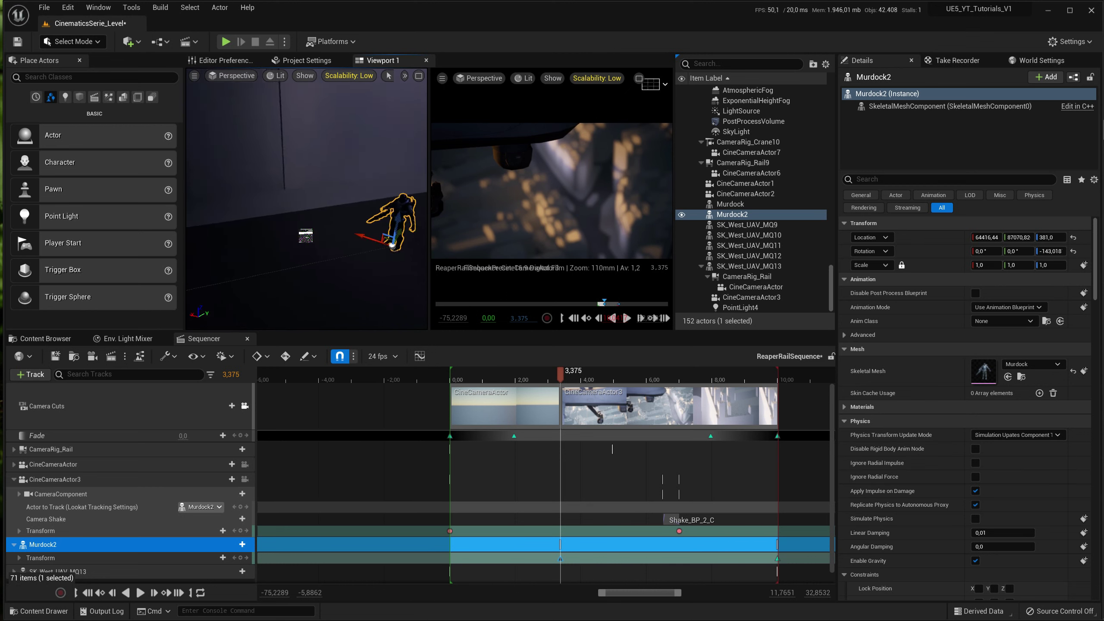
pyautogui.press('f')
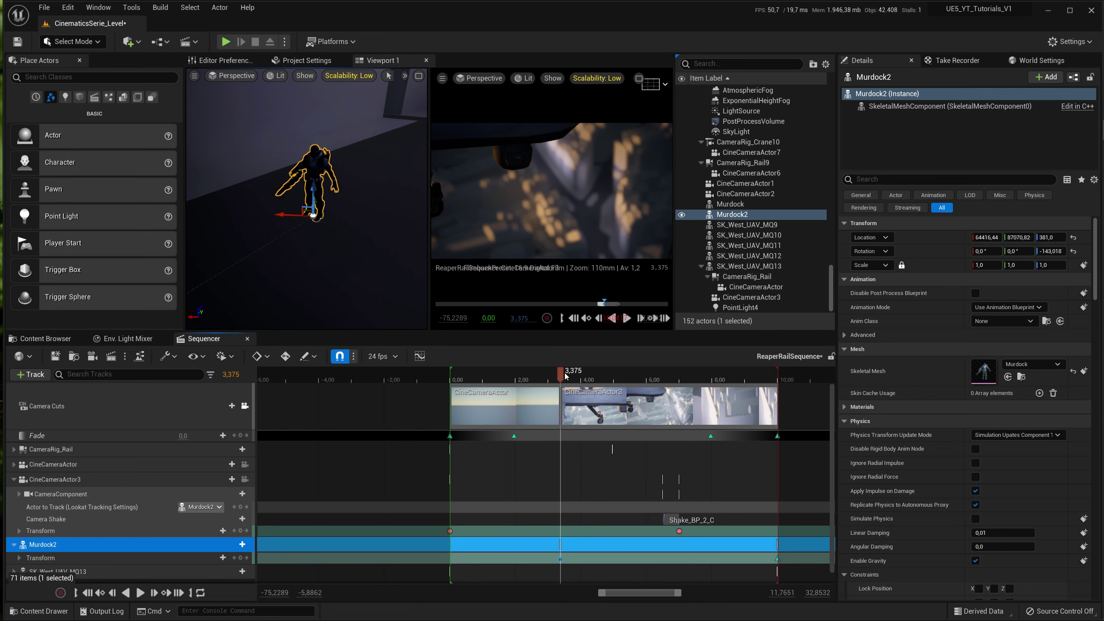
pyautogui.press('Right')
pyautogui.press('Right')
pyautogui.press('Right')
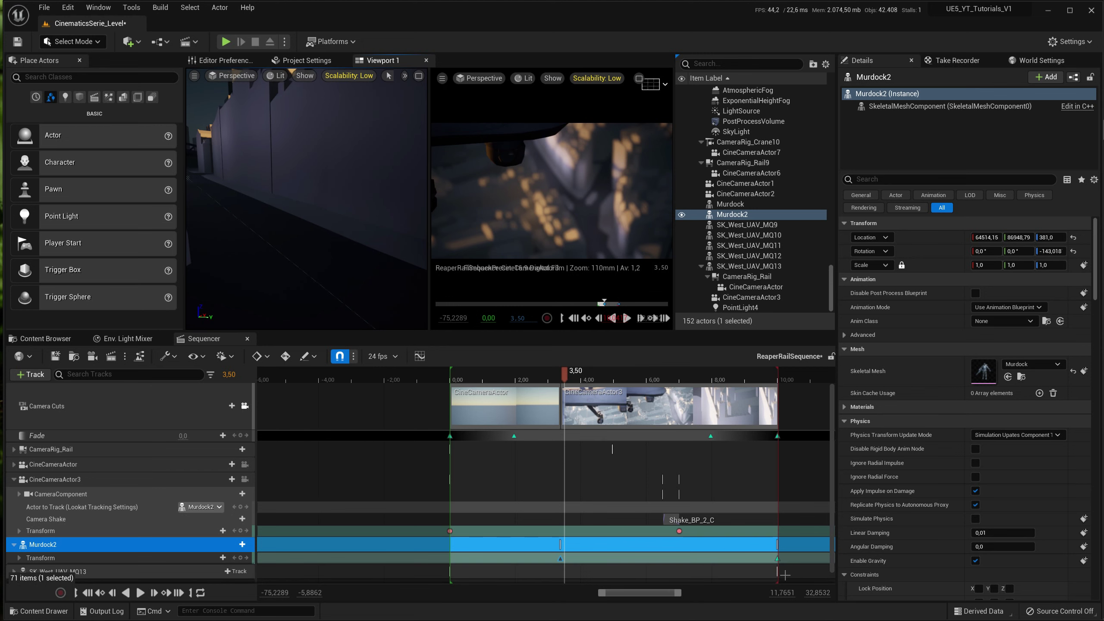
pyautogui.press('End')
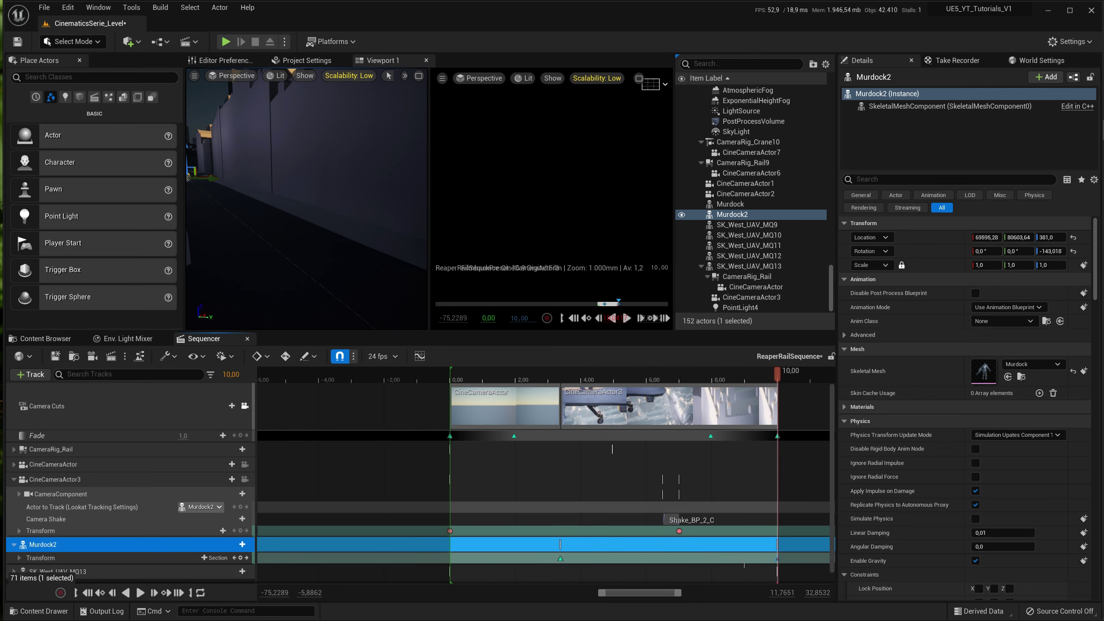
pyautogui.press('f')
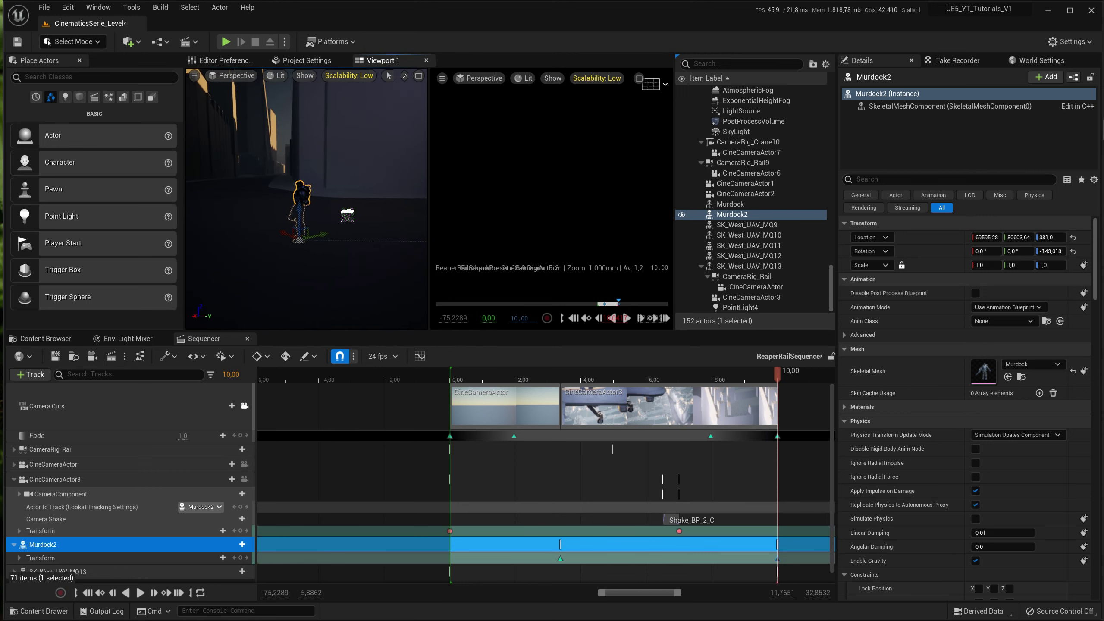
pyautogui.moveTo(285, 214); pyautogui.dragTo(284, 214, button='right')
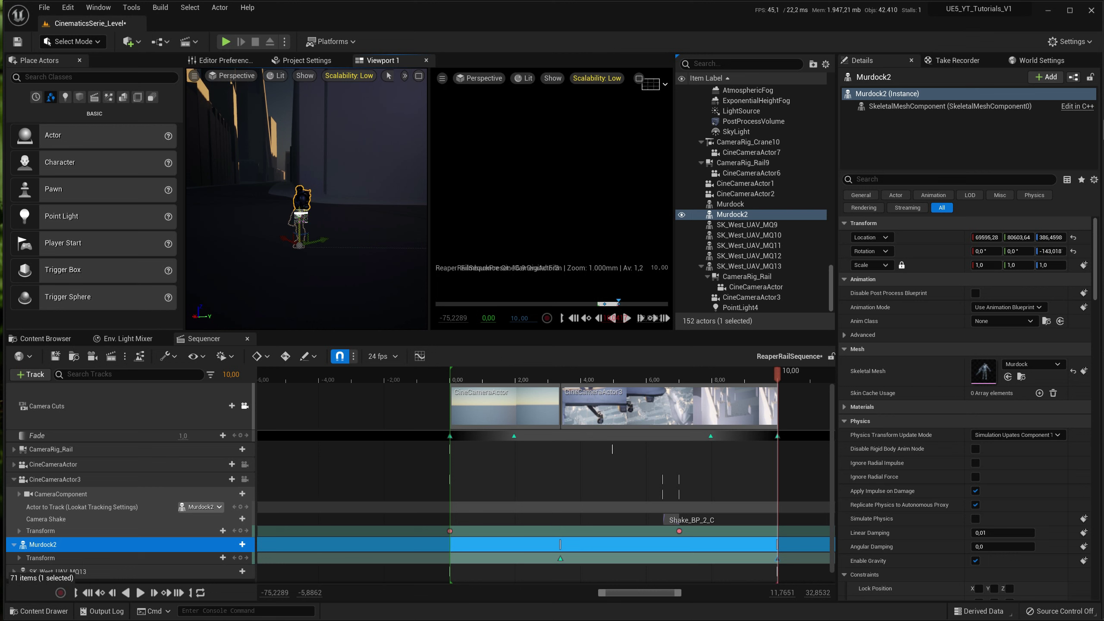
pyautogui.moveTo(302, 214); pyautogui.dragTo(308, 181)
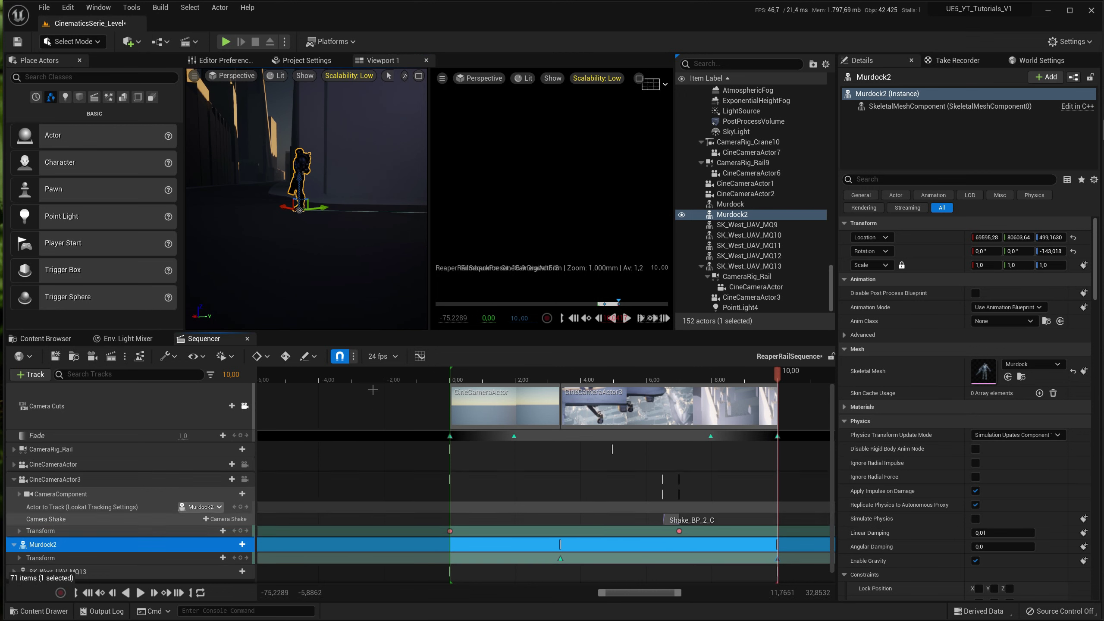
# Play the sequence to review the changes and stop it at 2.75 s
pyautogui.press('space')
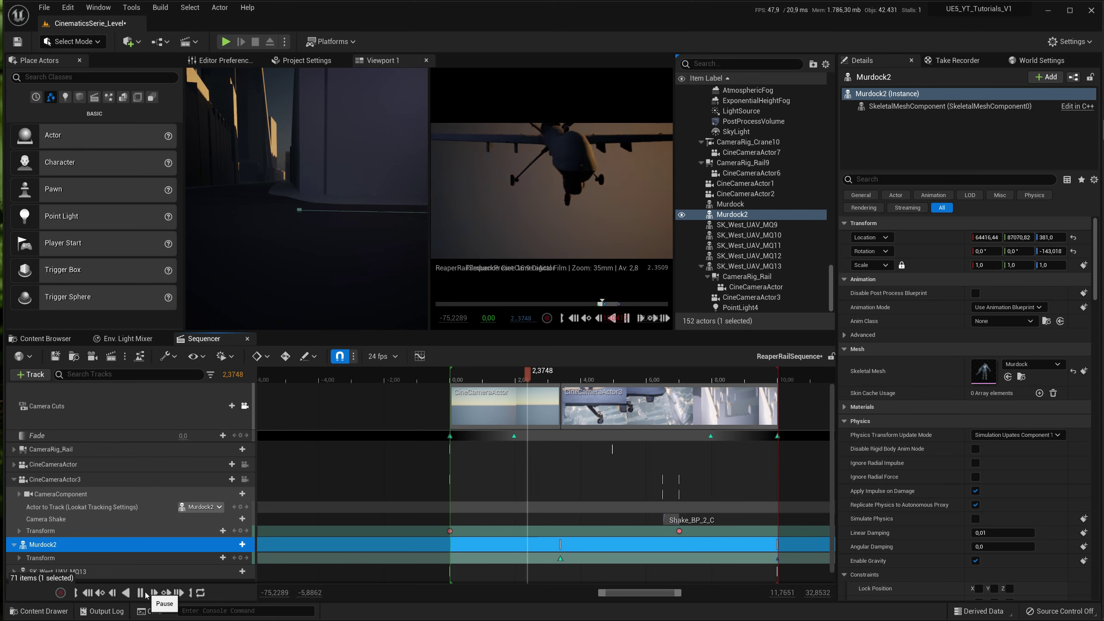
pyautogui.click(141, 592)
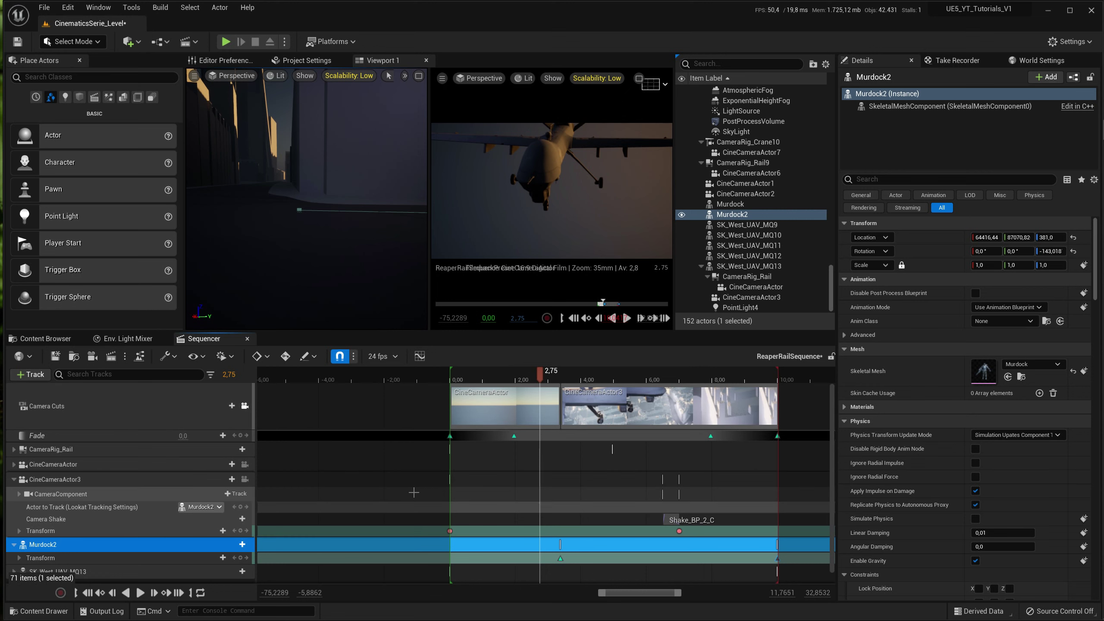
pyautogui.click(227, 546)
# Add a Run_Fwd animation to Murdock2 starting near 3.96 s, stretched to the sequence end
pyautogui.moveTo(257, 408)
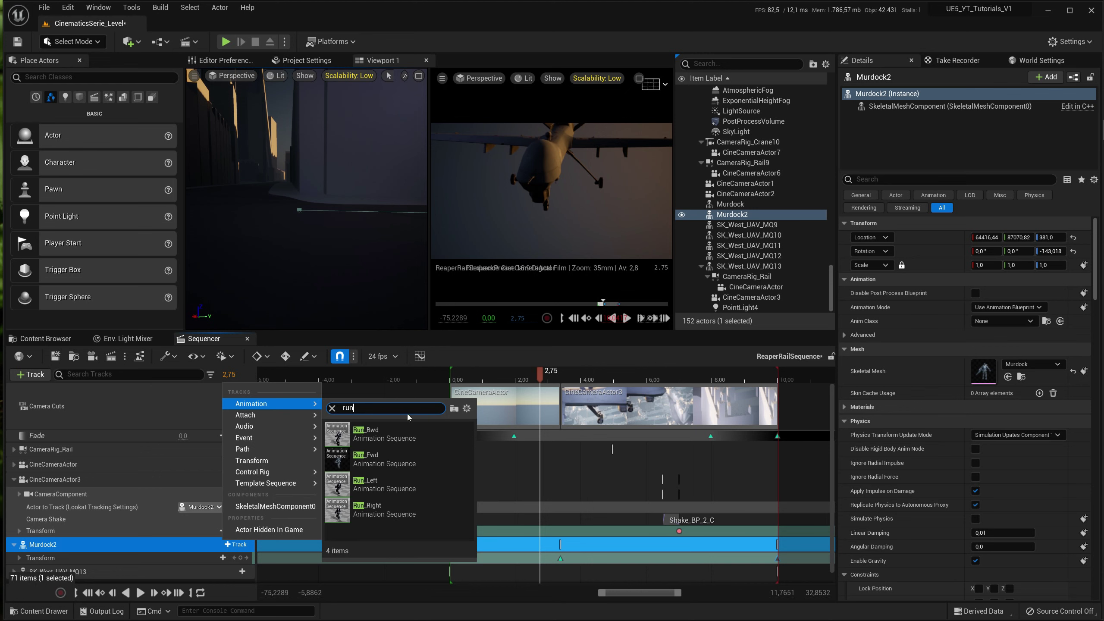
pyautogui.click(378, 459)
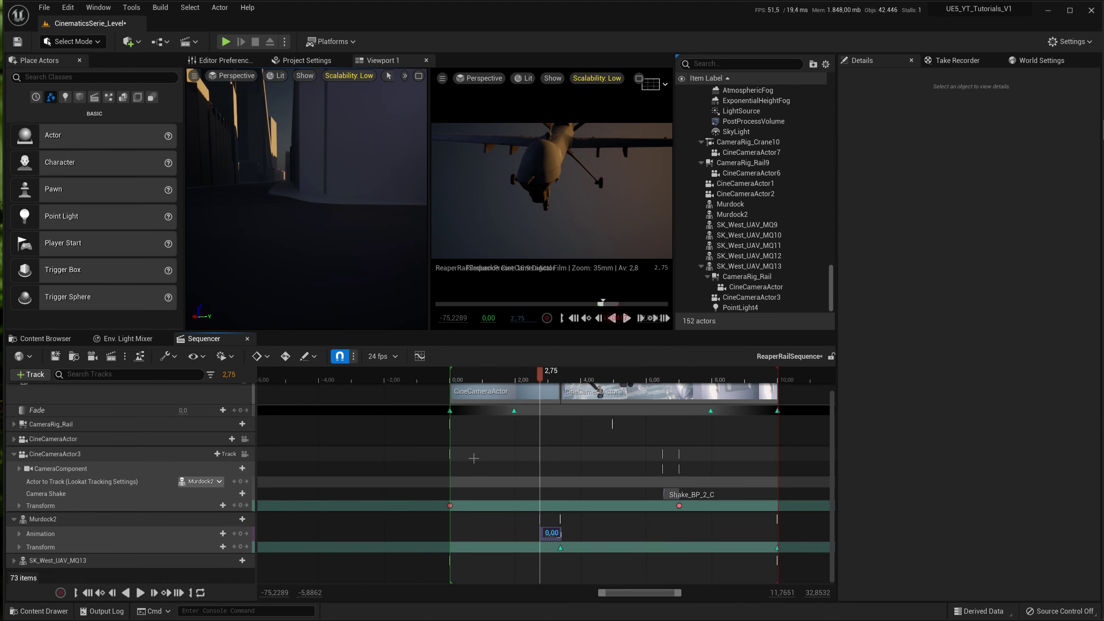
pyautogui.moveTo(551, 533)
pyautogui.mouseDown()
pyautogui.moveTo(591, 533)
pyautogui.moveTo(572, 533)
pyautogui.mouseUp()
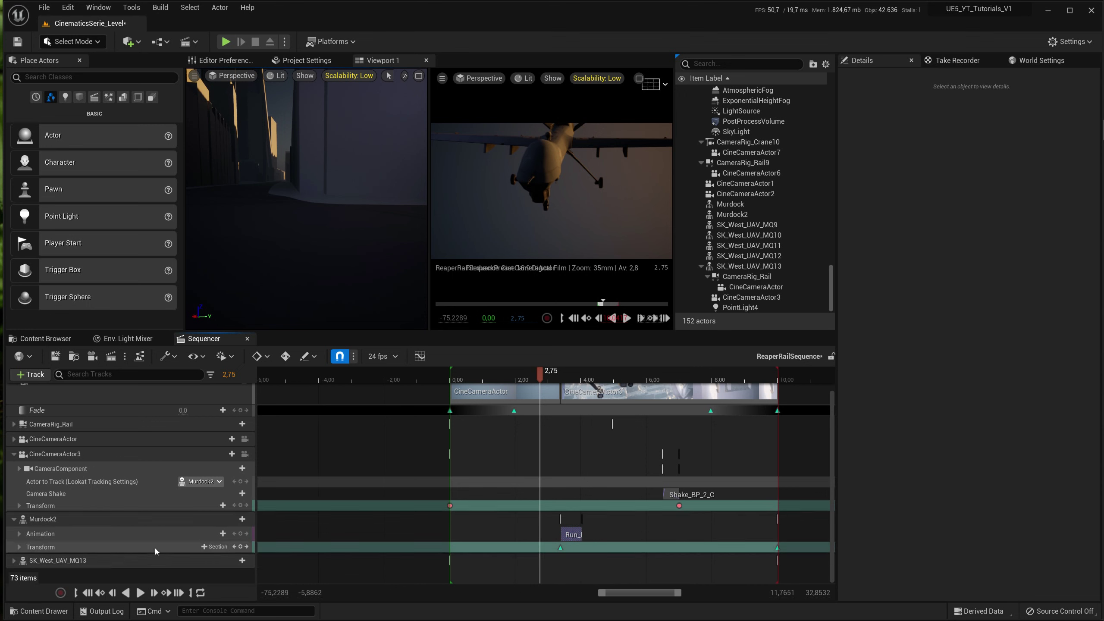
pyautogui.moveTo(584, 533); pyautogui.dragTo(777, 532)
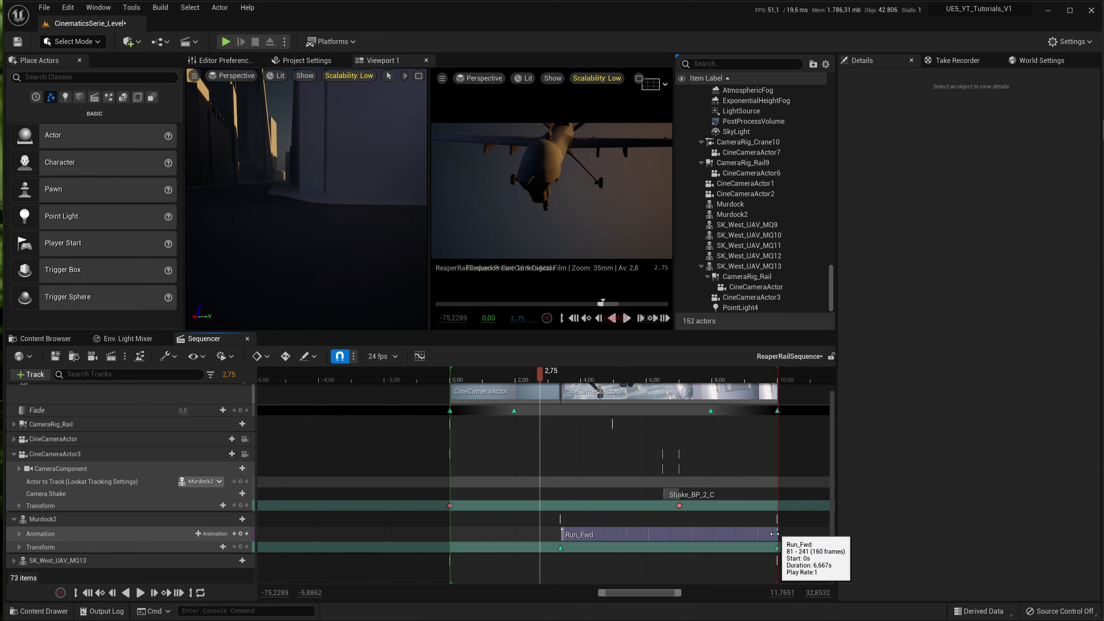
pyautogui.press('space')
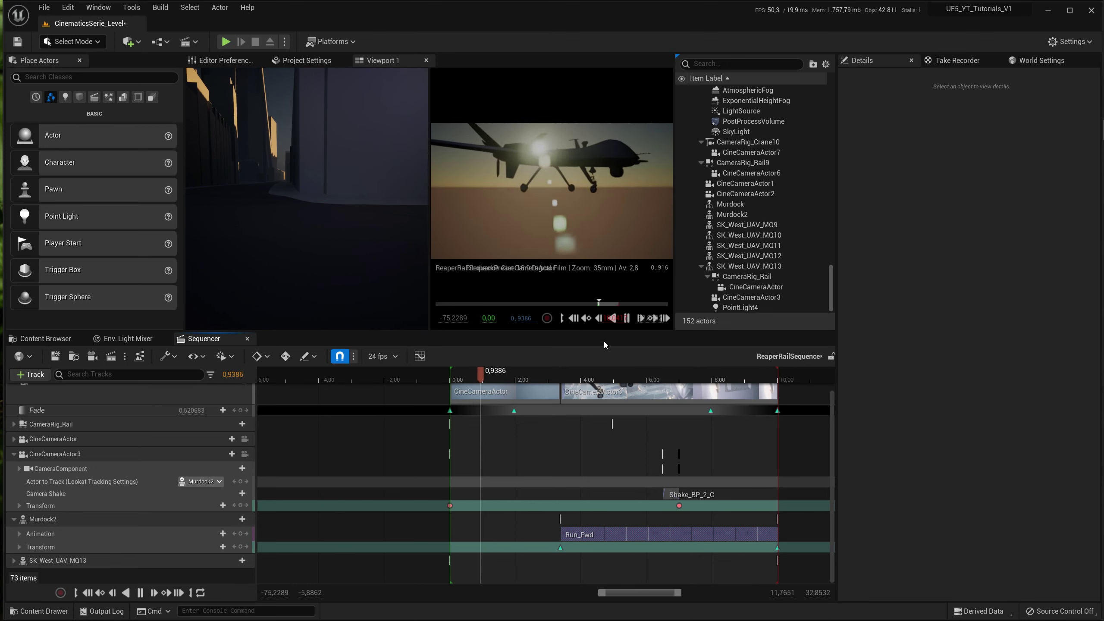
# Stop playback at 2.25 s and show the Take Recorder with slate Scene_1, take 05
pyautogui.click(140, 592)
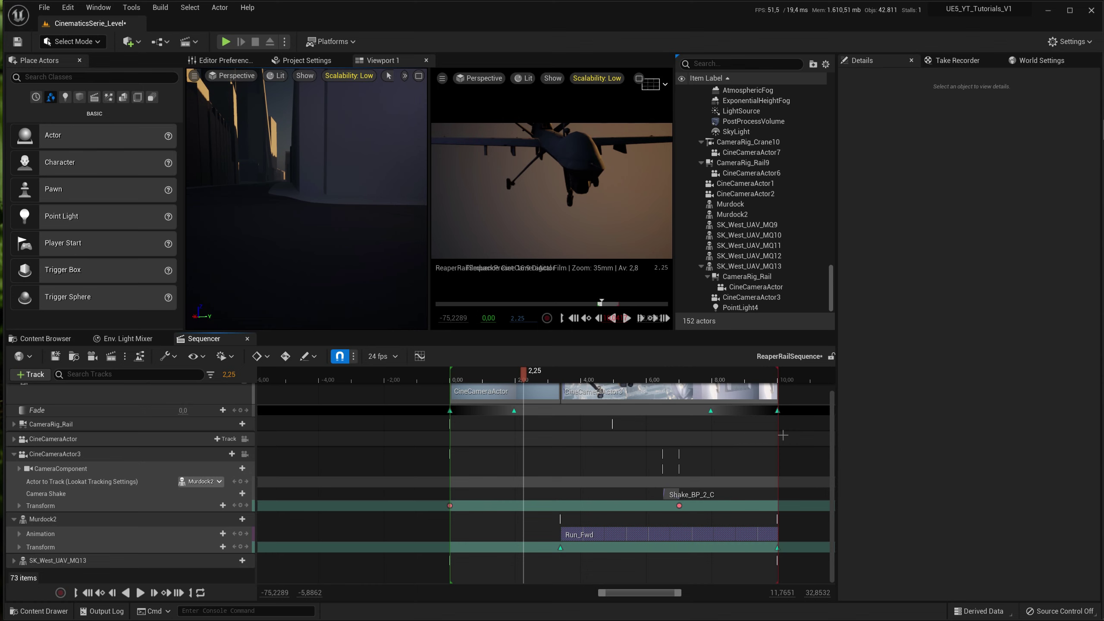
pyautogui.click(946, 61)
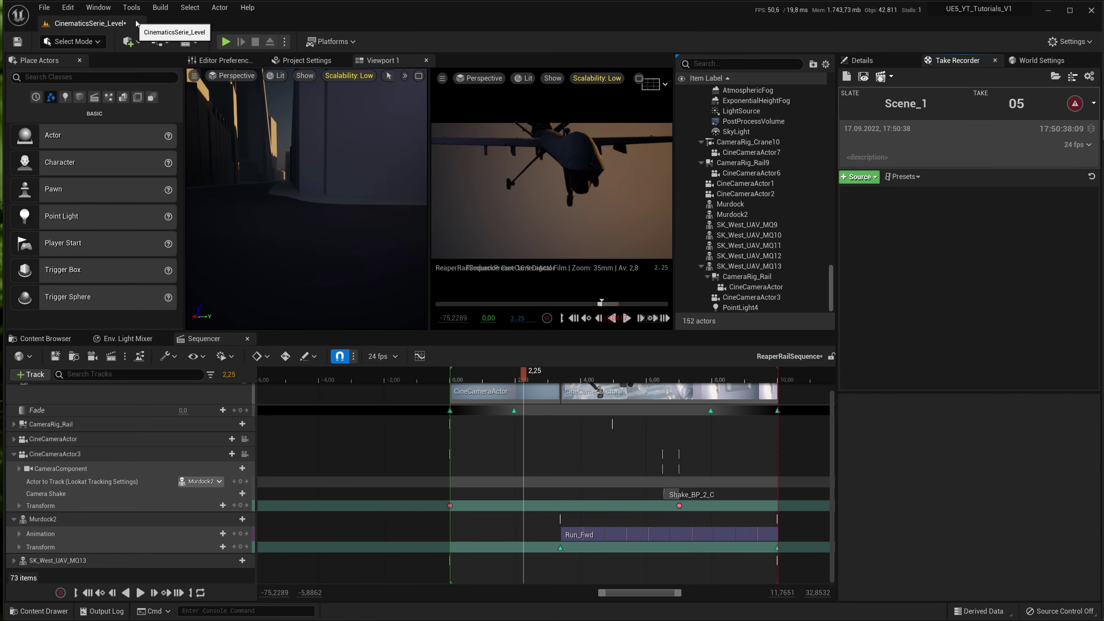
pyautogui.click(66, 8)
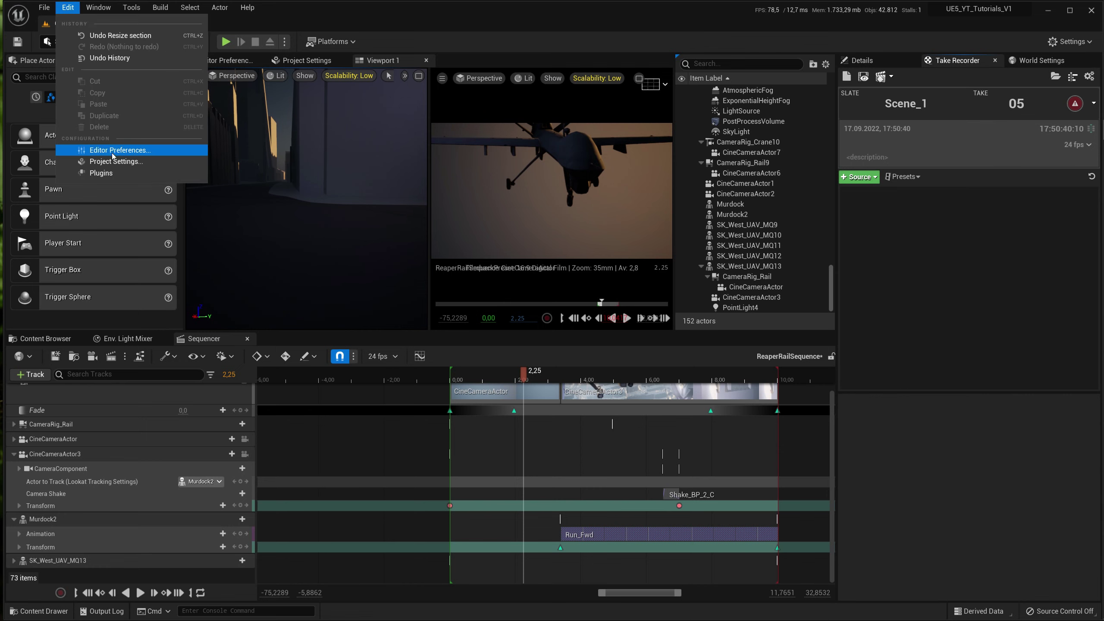
pyautogui.click(105, 168)
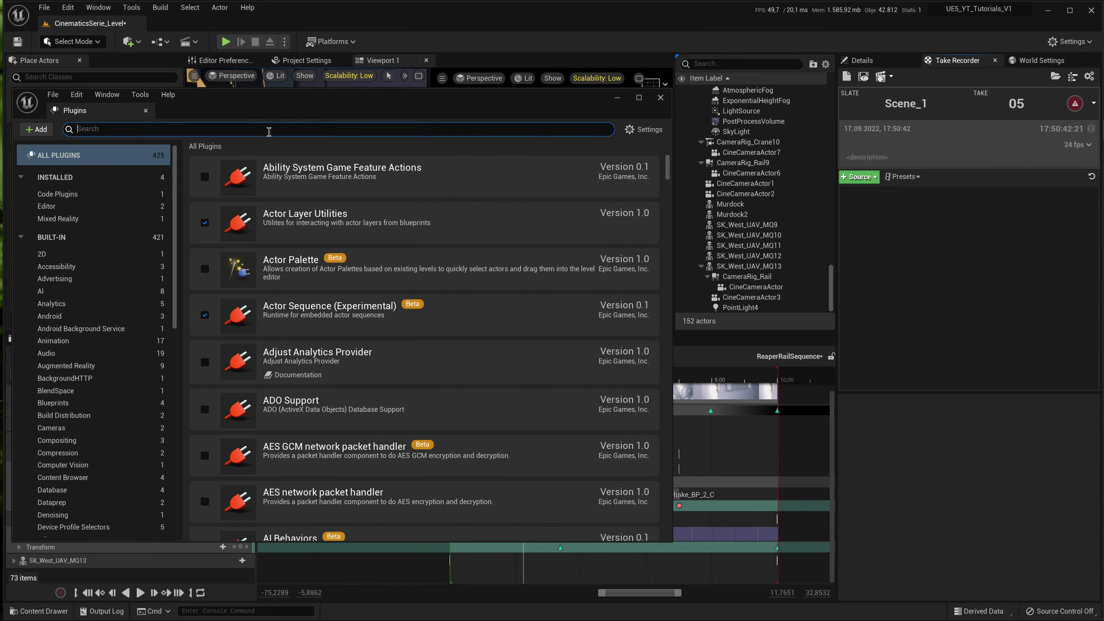
pyautogui.write('take')
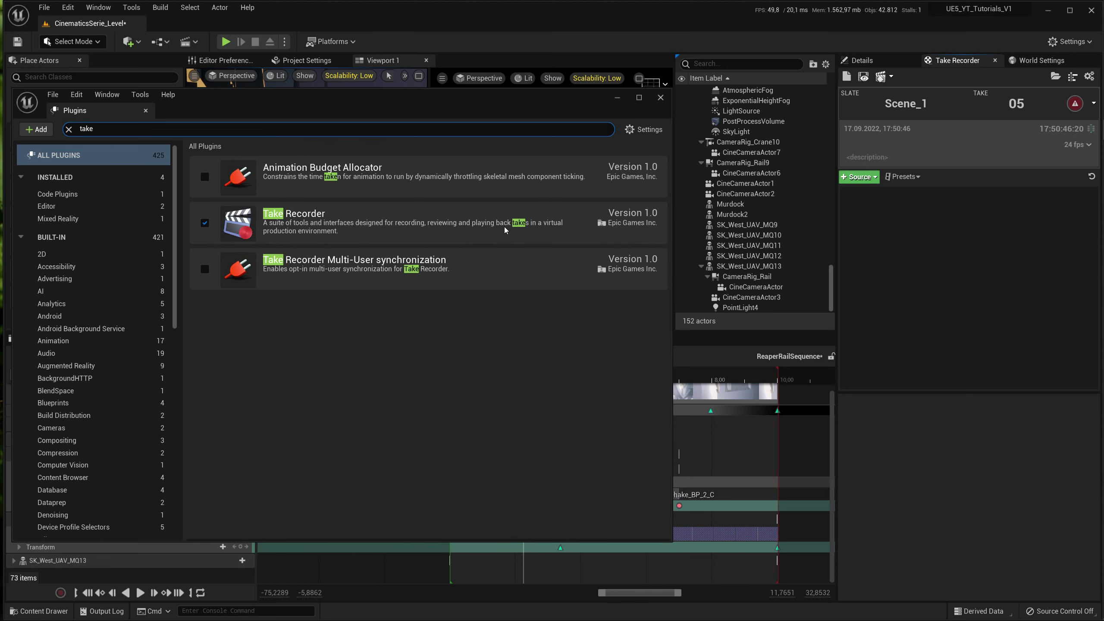
pyautogui.click(663, 99)
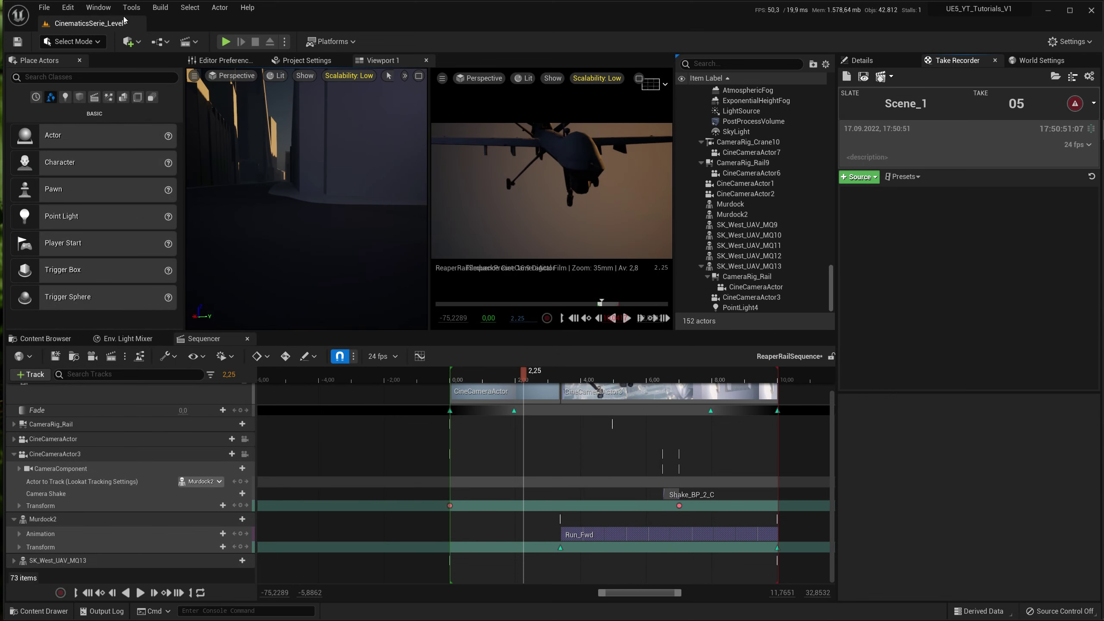
pyautogui.click(103, 13)
pyautogui.moveTo(139, 40)
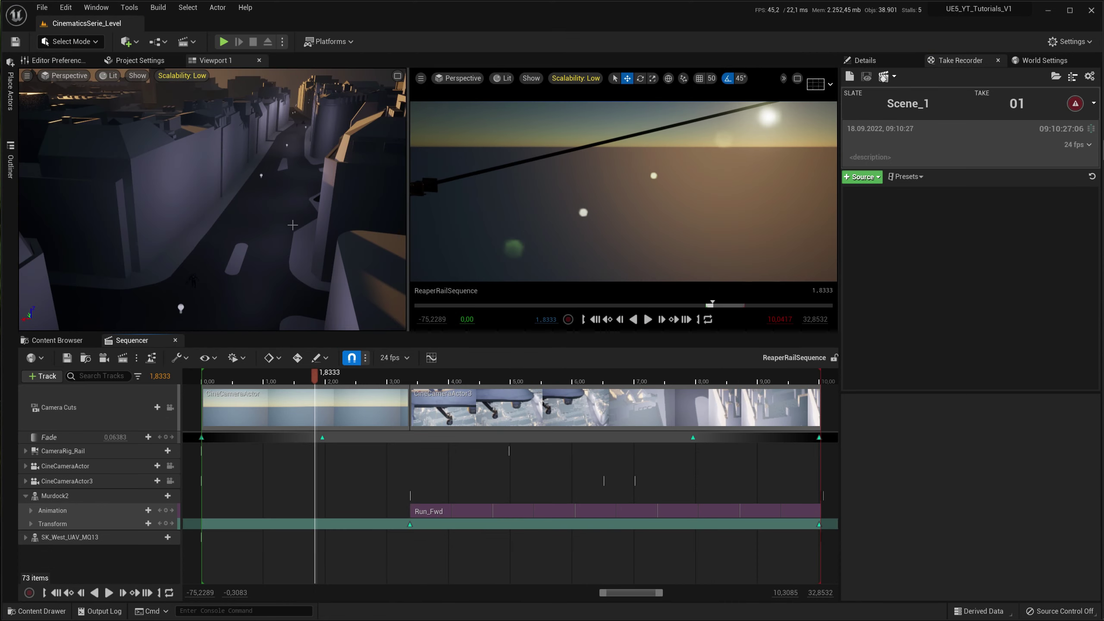
# Copy BP_ThirdPersonCharacter from ThirdPerson/Blueprints into the 009_CinematicsSerie folder
pyautogui.hotkey('ctrl', 'space')
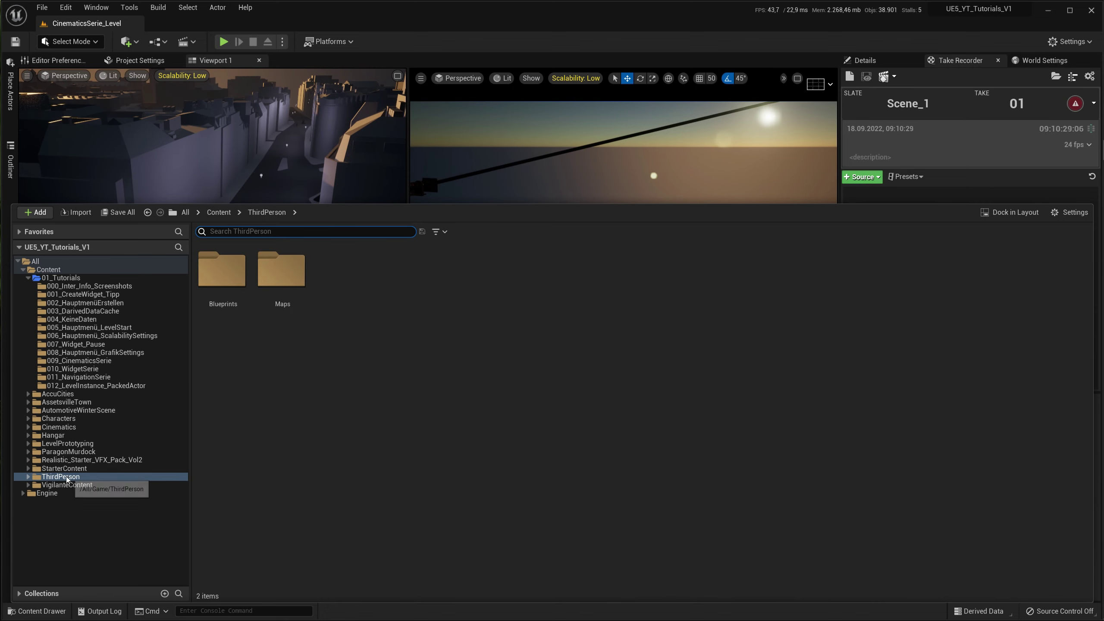
pyautogui.click(28, 477)
pyautogui.click(61, 485)
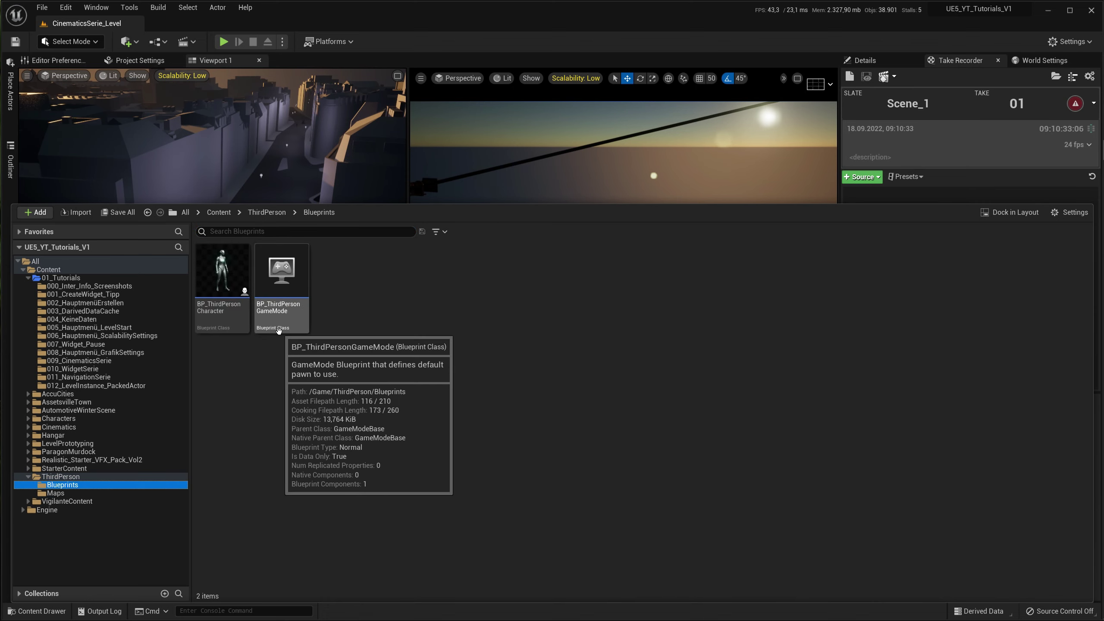
pyautogui.click(226, 272)
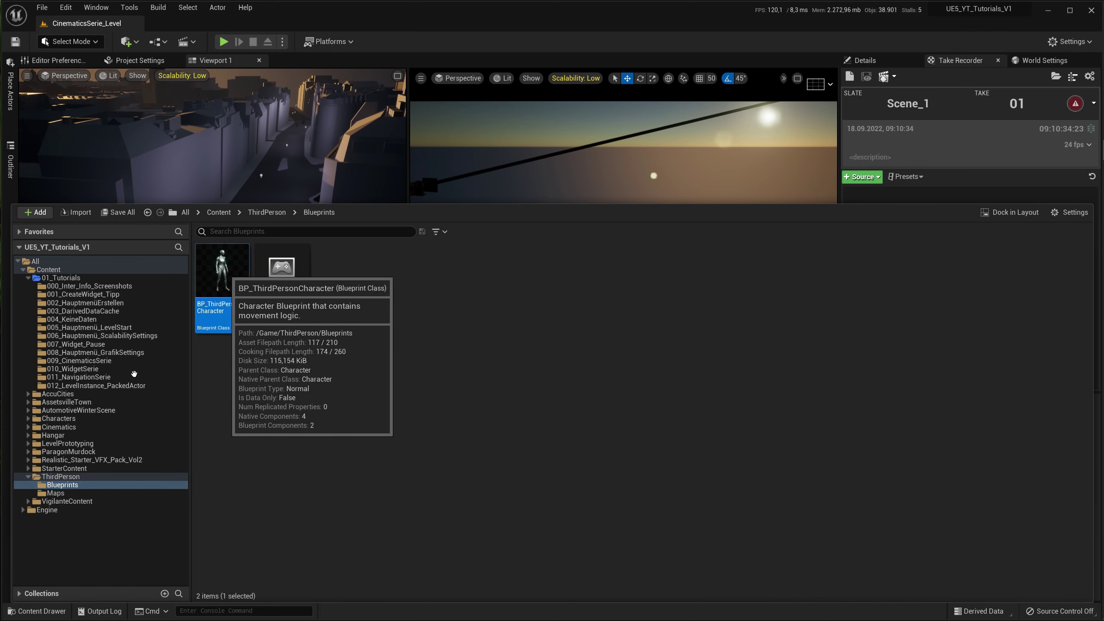
pyautogui.moveTo(134, 374)
pyautogui.mouseDown()
pyautogui.moveTo(129, 361)
pyautogui.moveTo(98, 365)
pyautogui.mouseUp()
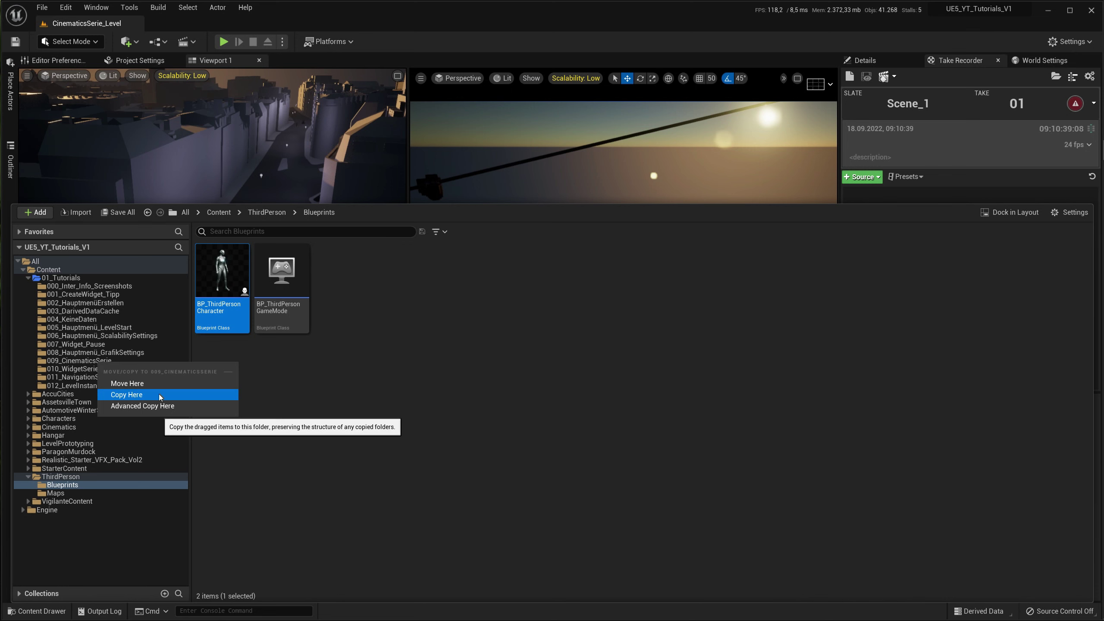
pyautogui.click(126, 395)
# Rename the copy to BP_ThirdPersonCharacter_Cine and place it in the level
pyautogui.click(103, 362)
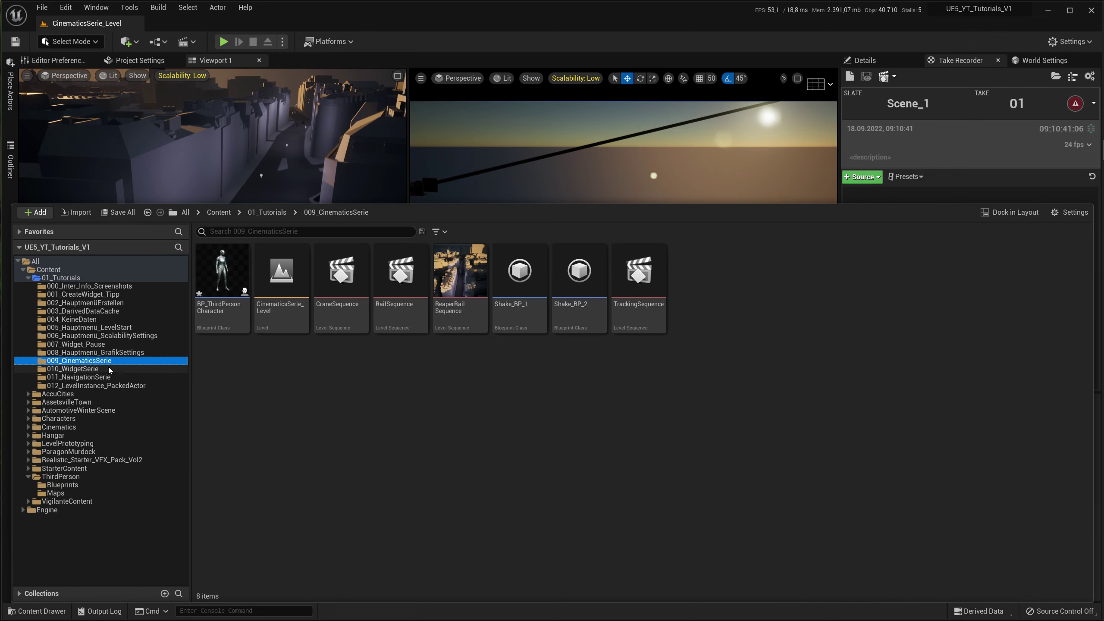
pyautogui.click(222, 306)
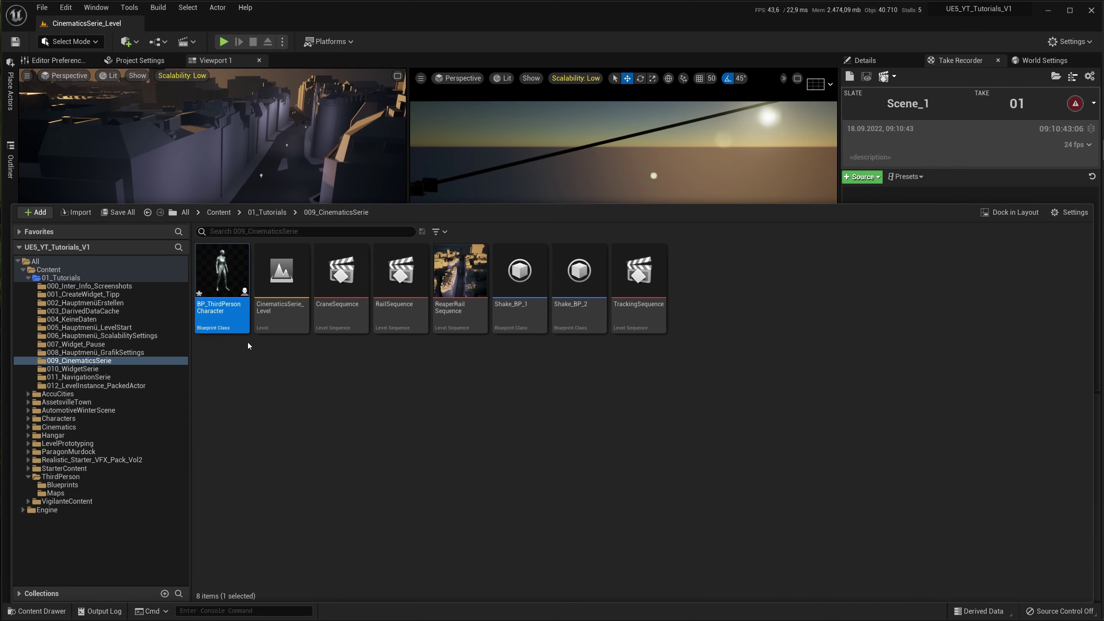
pyautogui.click(223, 306)
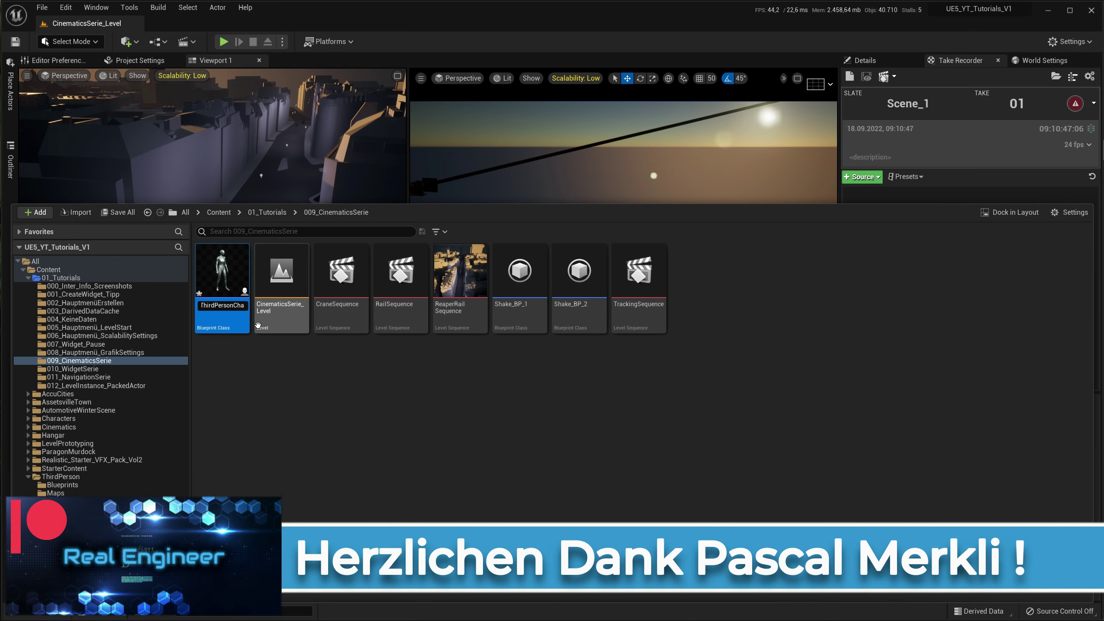
pyautogui.press('End')
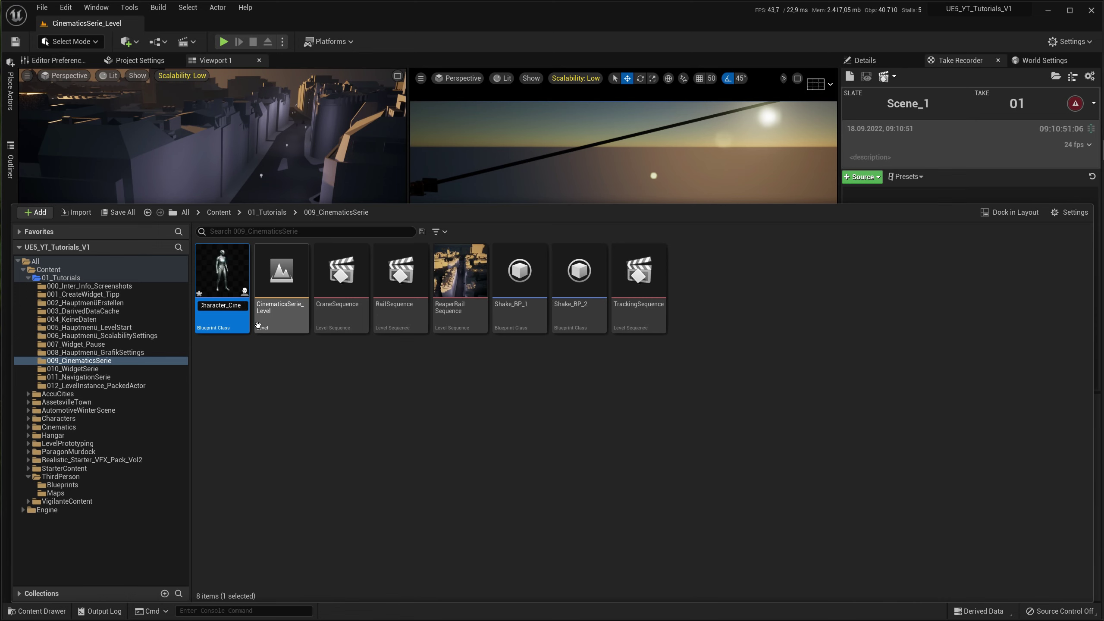
pyautogui.press('Return')
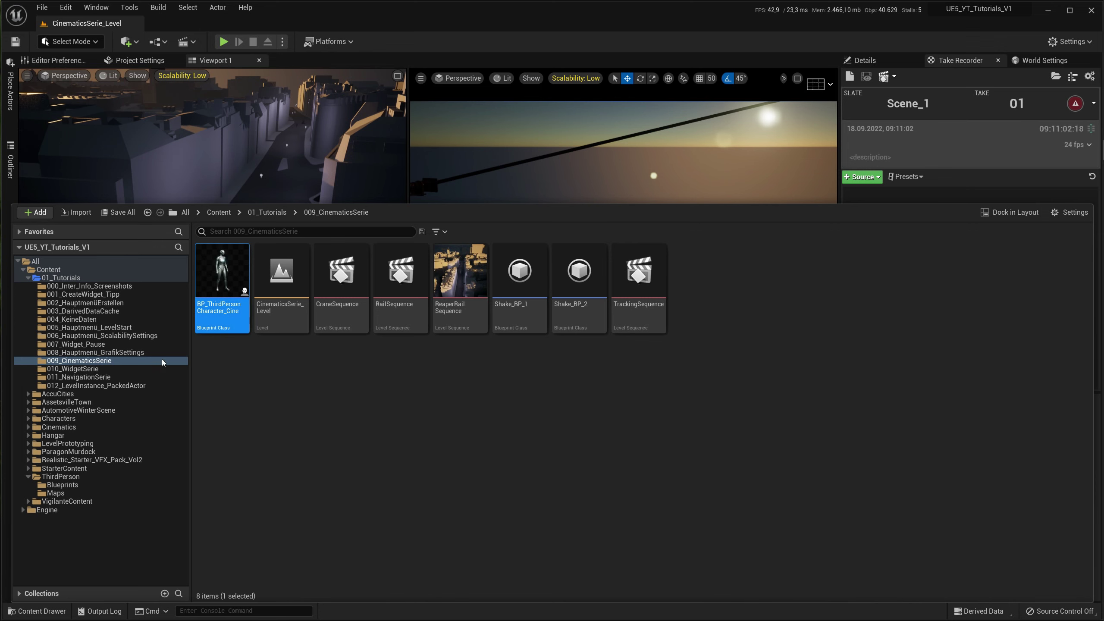
pyautogui.moveTo(239, 252); pyautogui.dragTo(254, 303)
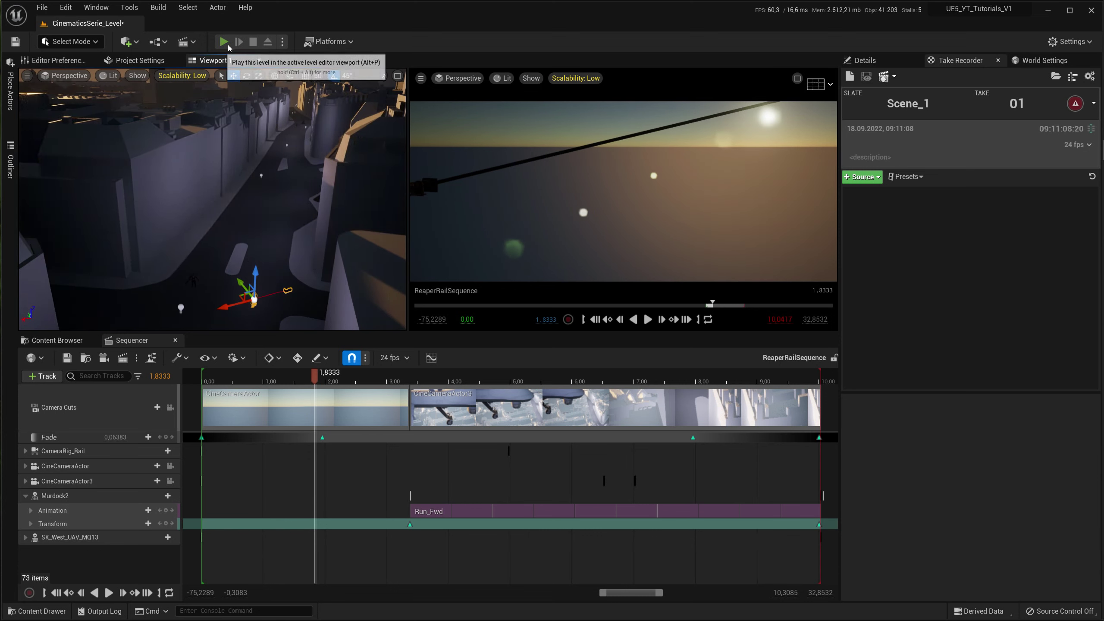
# Set the placed character's Pawn Auto Possess Player to Player 0
pyautogui.click(239, 41)
pyautogui.click(254, 42)
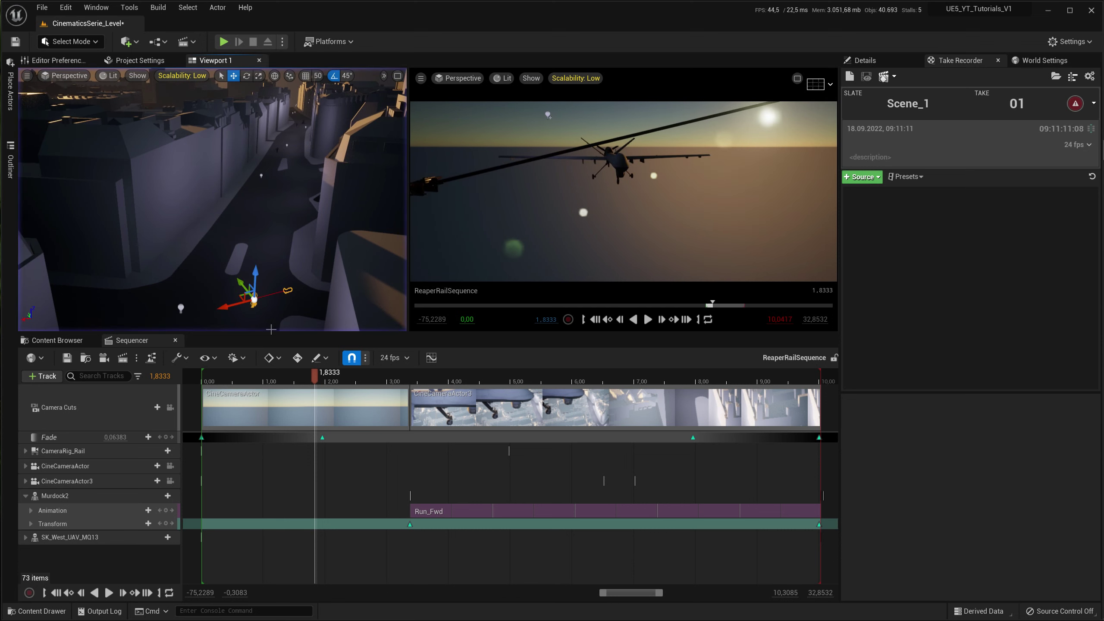
pyautogui.click(877, 63)
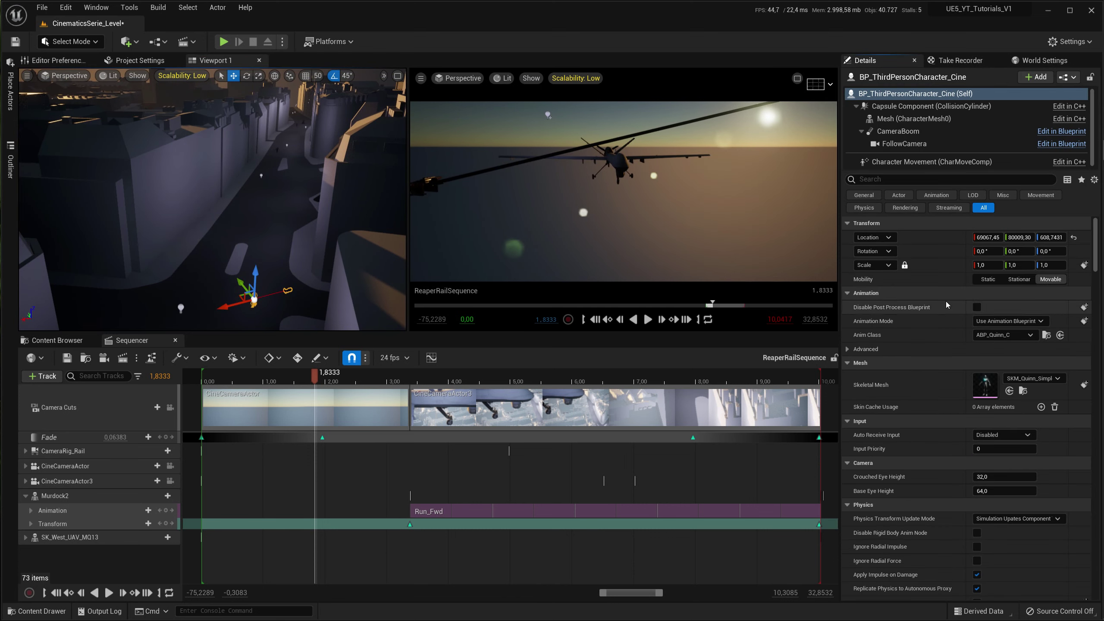
pyautogui.click(1094, 180)
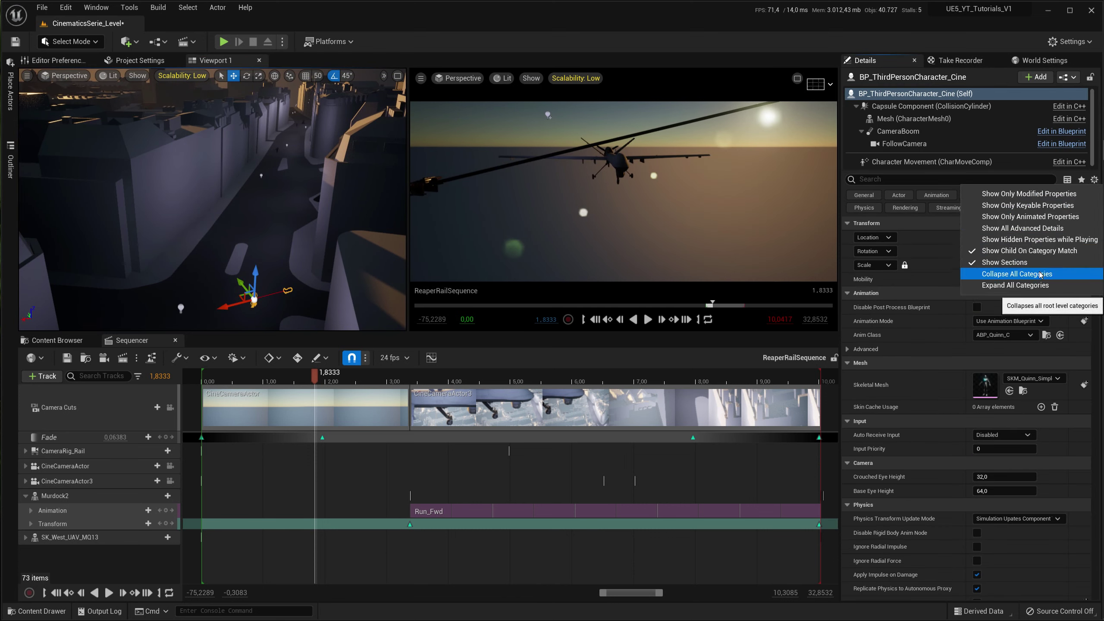
pyautogui.click(1013, 273)
pyautogui.scroll(-2, 971, 394)
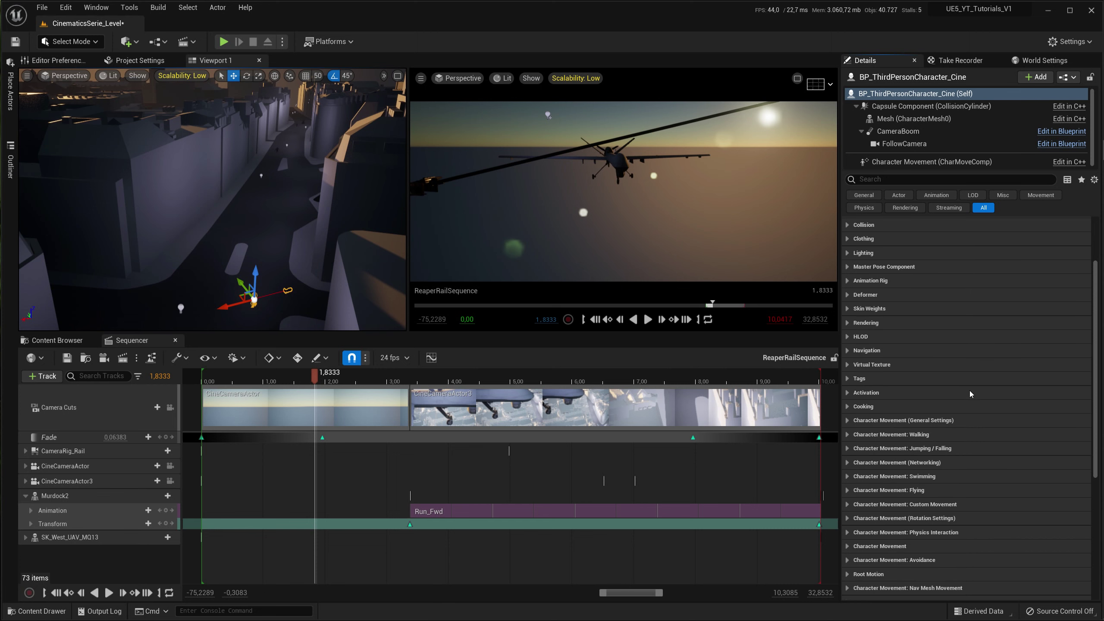
pyautogui.scroll(-3, 971, 390)
pyautogui.scroll(-5, 974, 388)
pyautogui.scroll(-2, 946, 424)
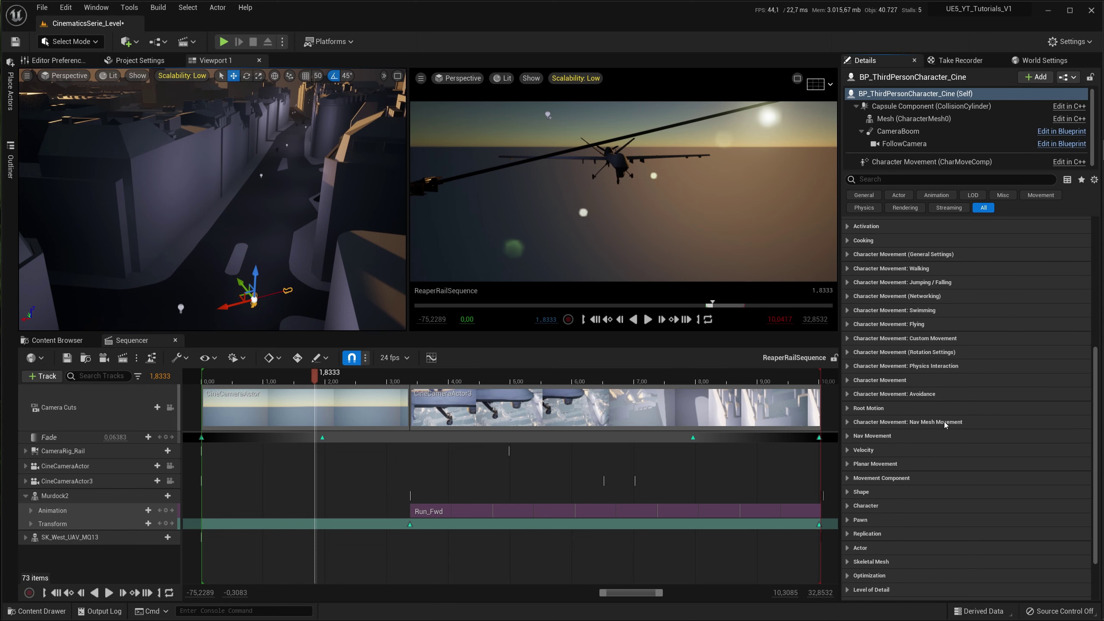
pyautogui.click(847, 520)
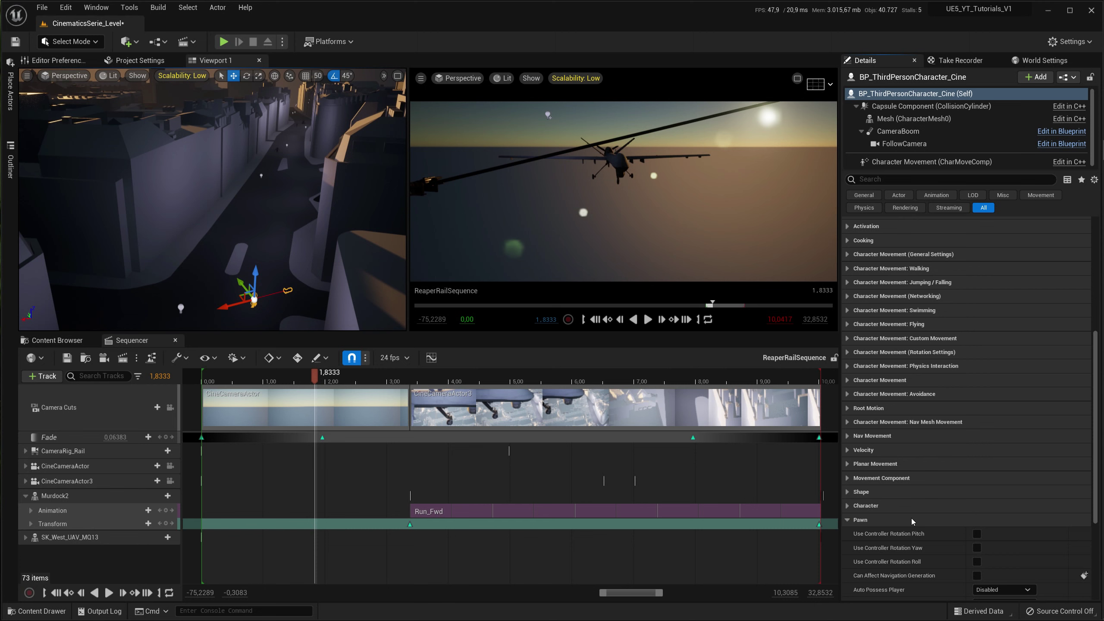
pyautogui.scroll(-2, 936, 559)
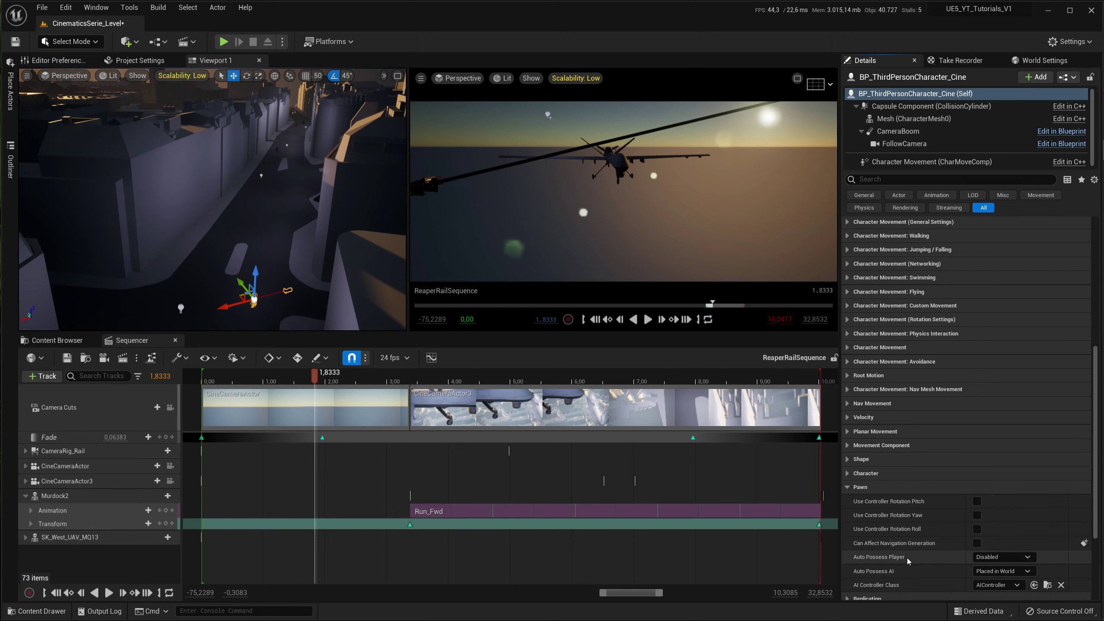
pyautogui.click(980, 557)
pyautogui.click(974, 477)
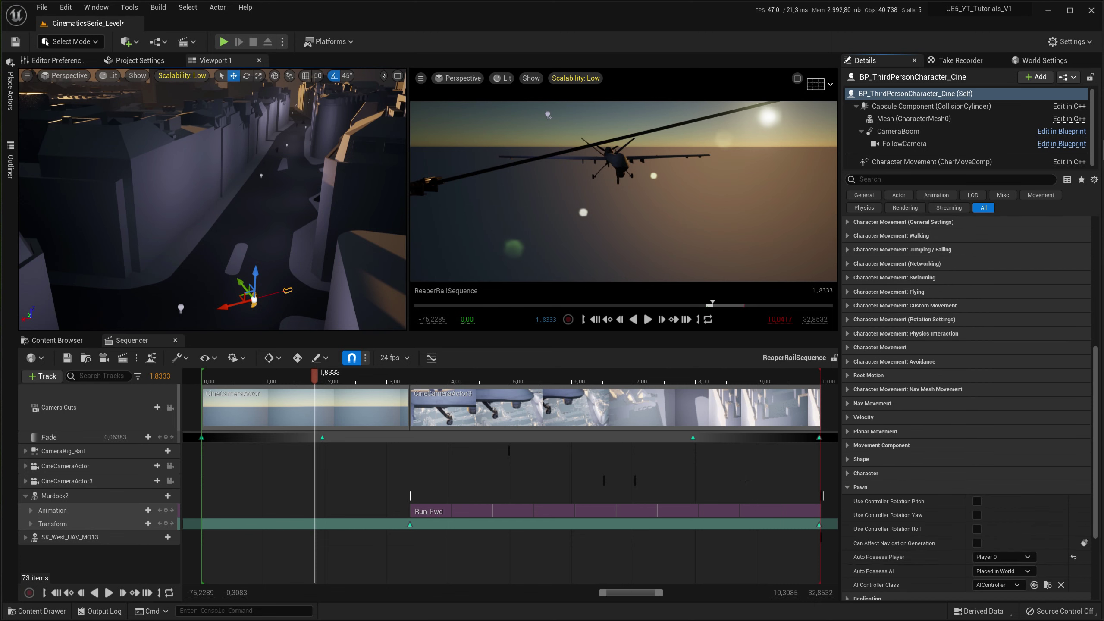
# Test-play the level, running the character forward with W, then end the session
pyautogui.click(223, 42)
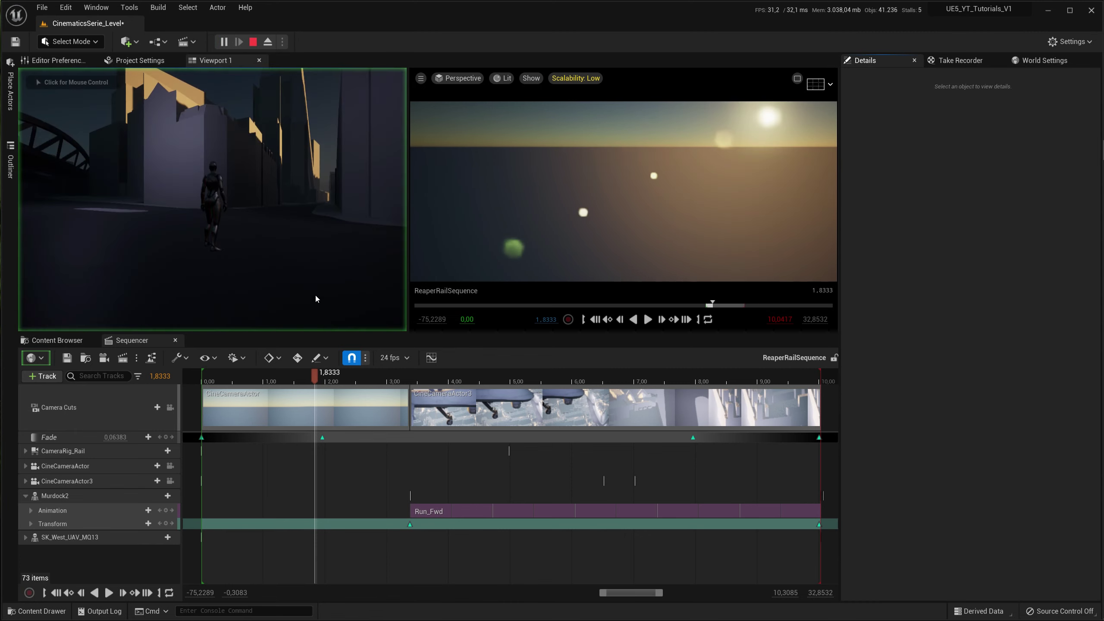
pyautogui.press('w')
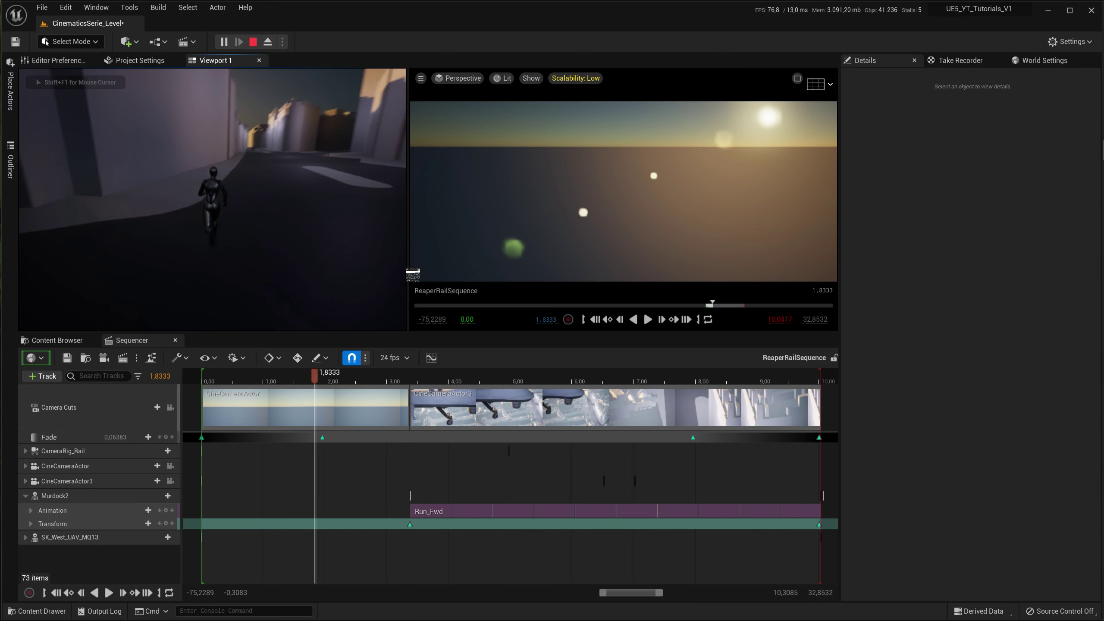
pyautogui.press('Escape')
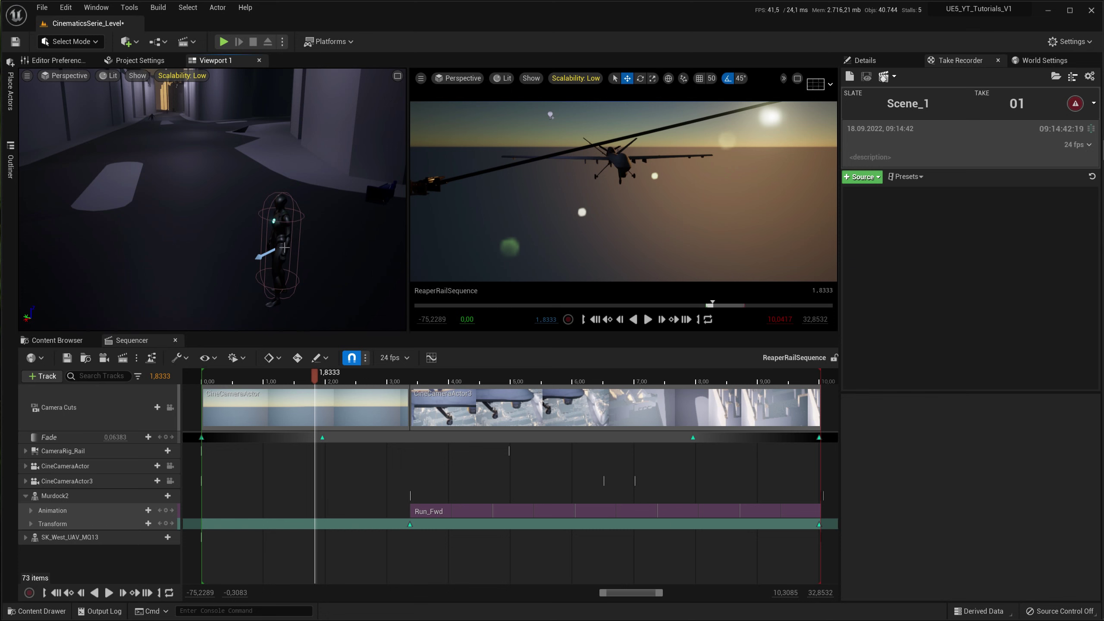
# Add the level's BP_ThirdPersonCharacter_Cine as a Take Recorder source
pyautogui.click(281, 217)
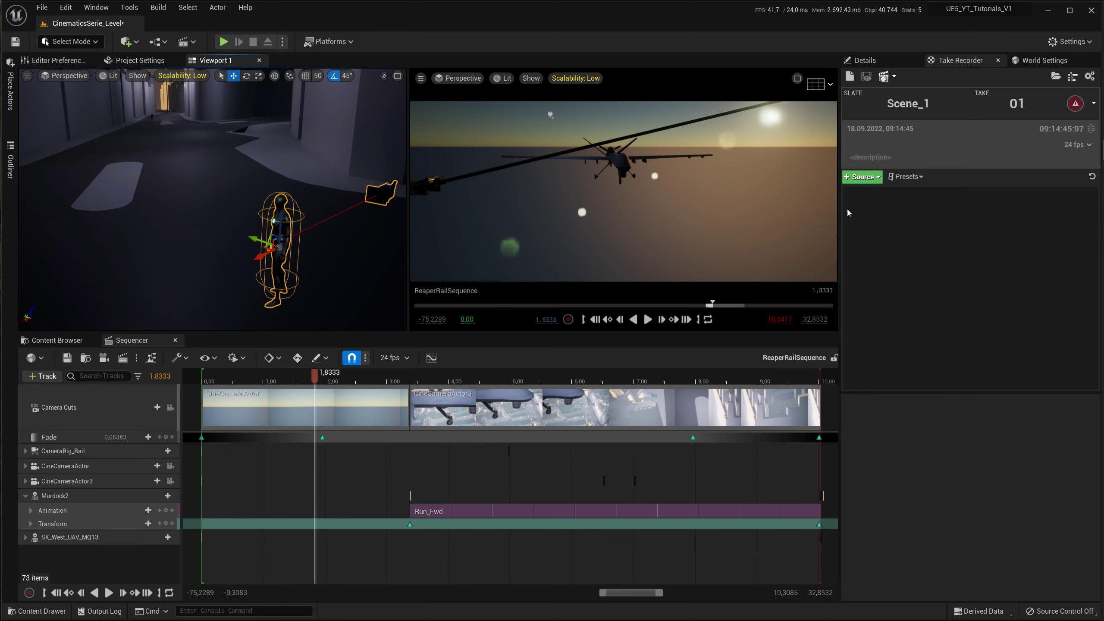
pyautogui.click(873, 176)
pyautogui.moveTo(880, 195)
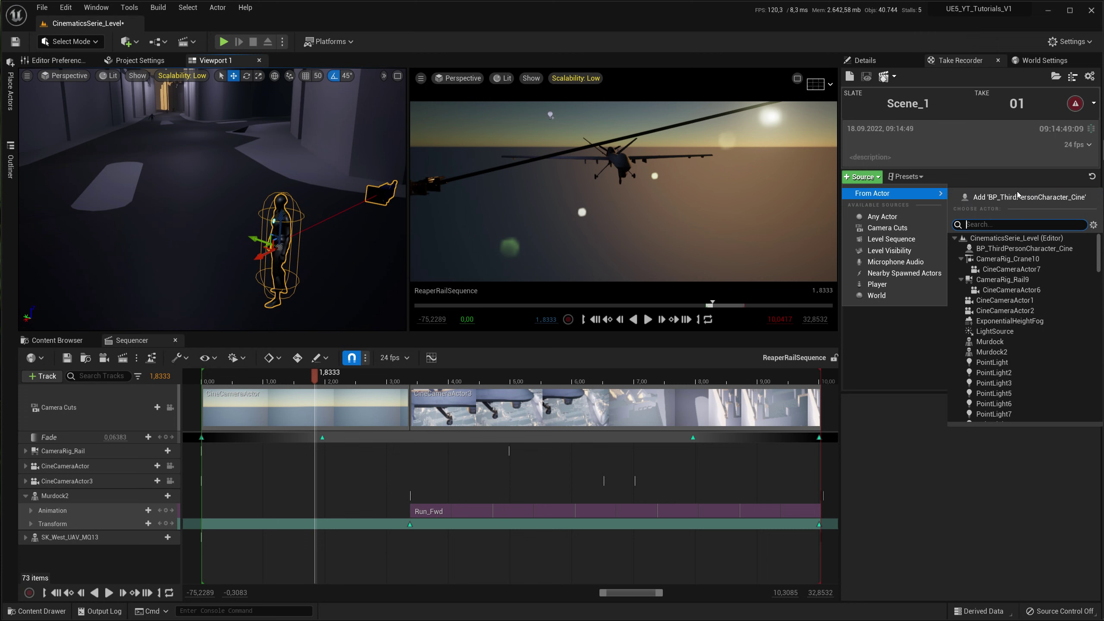
pyautogui.click(1031, 198)
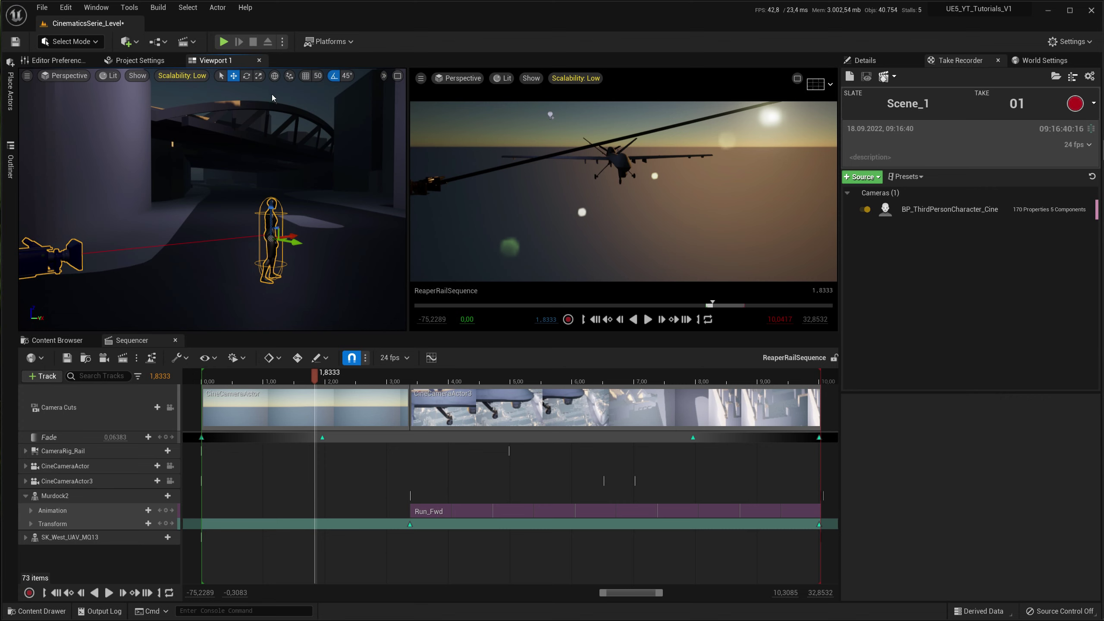
# Play the level, run the character with W, and free the mouse with Shift+F1
pyautogui.click(223, 41)
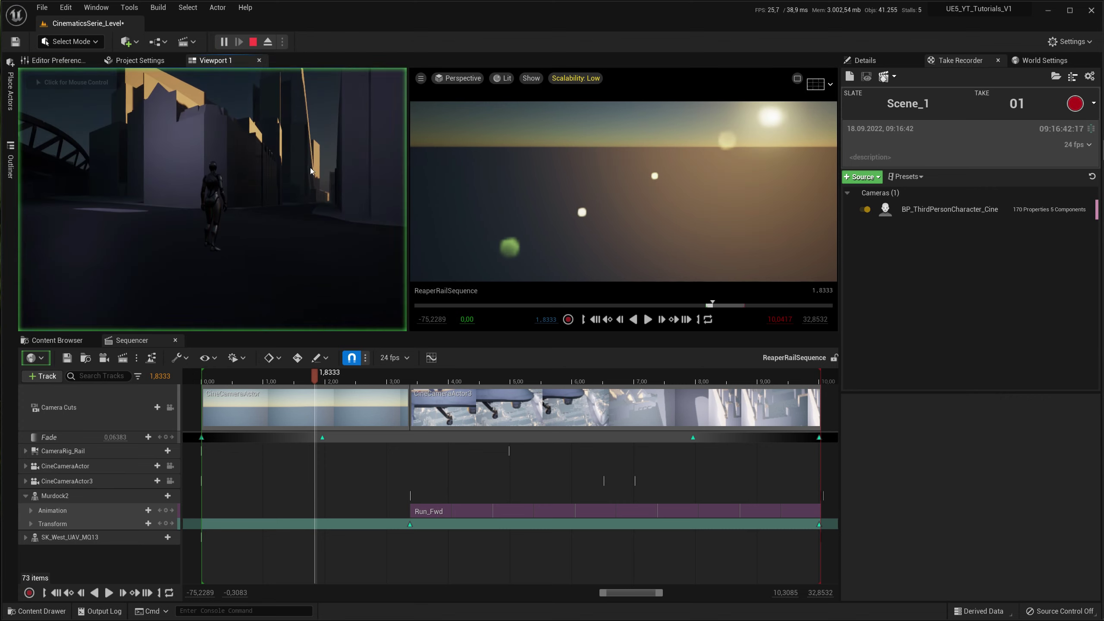
pyautogui.press('w')
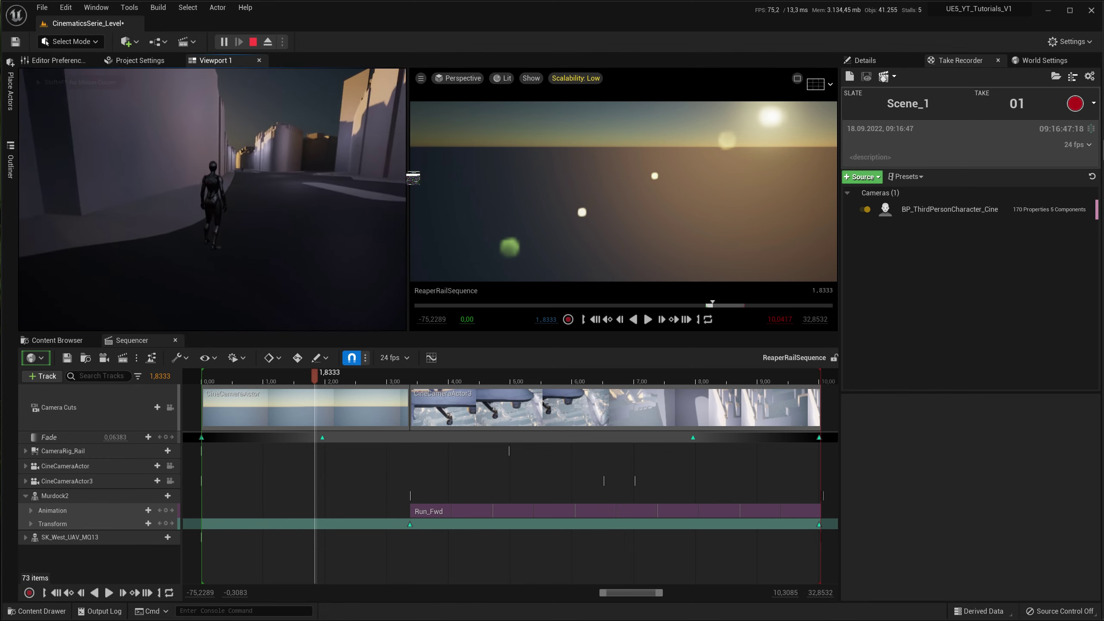
pyautogui.hotkey('shift', 'F1')
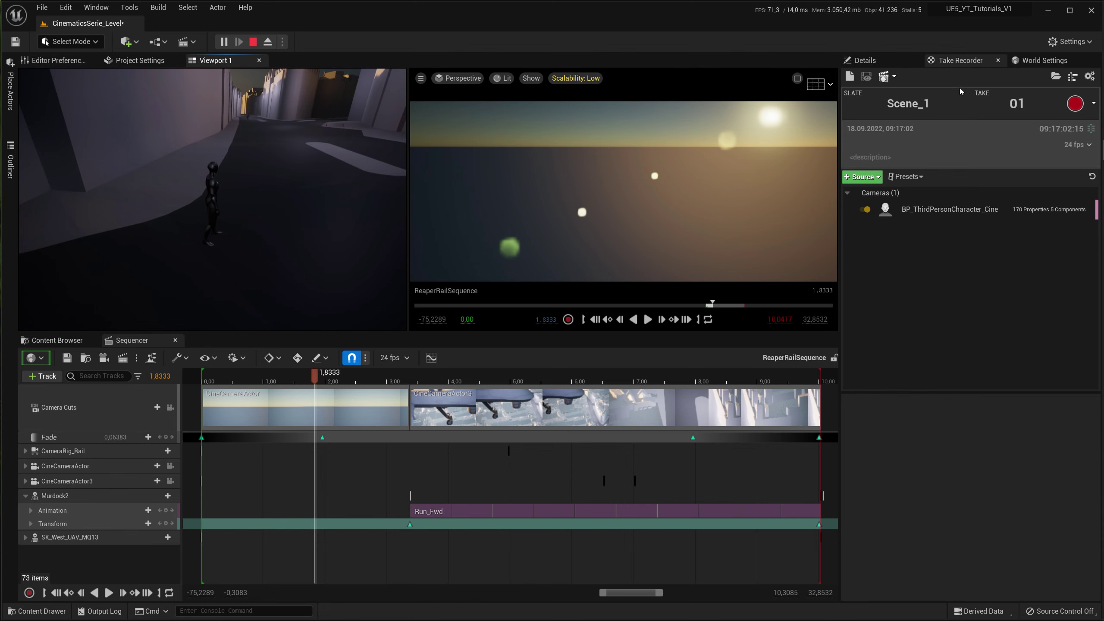
# Record take 1 of slate Scene_1 while running the character, then stop the recording
pyautogui.hotkey('shift', 'r')
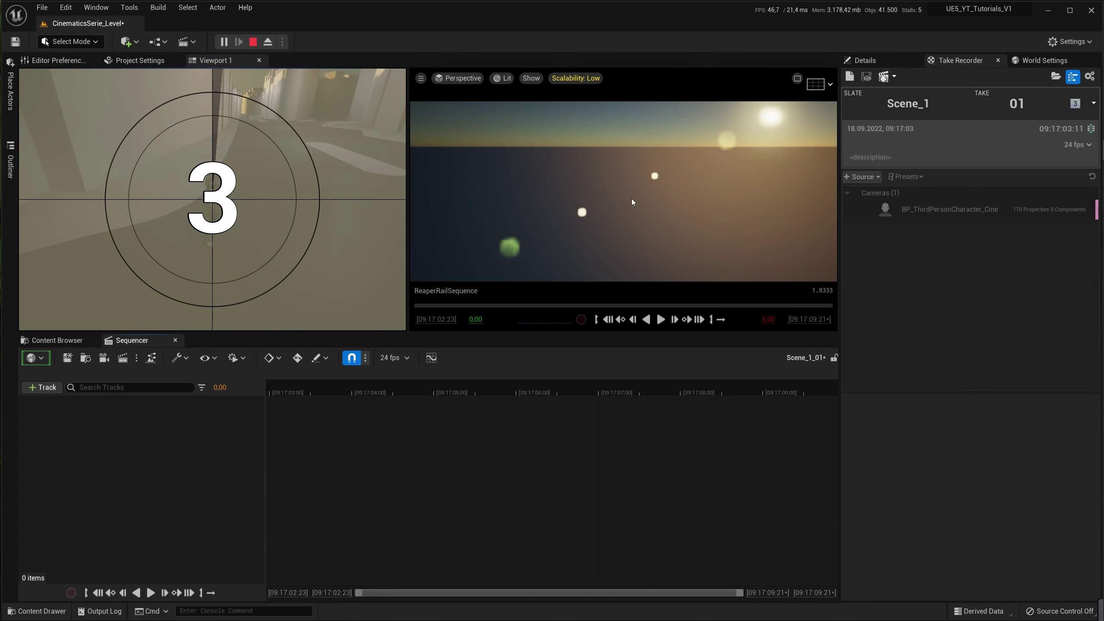
pyautogui.click(364, 198)
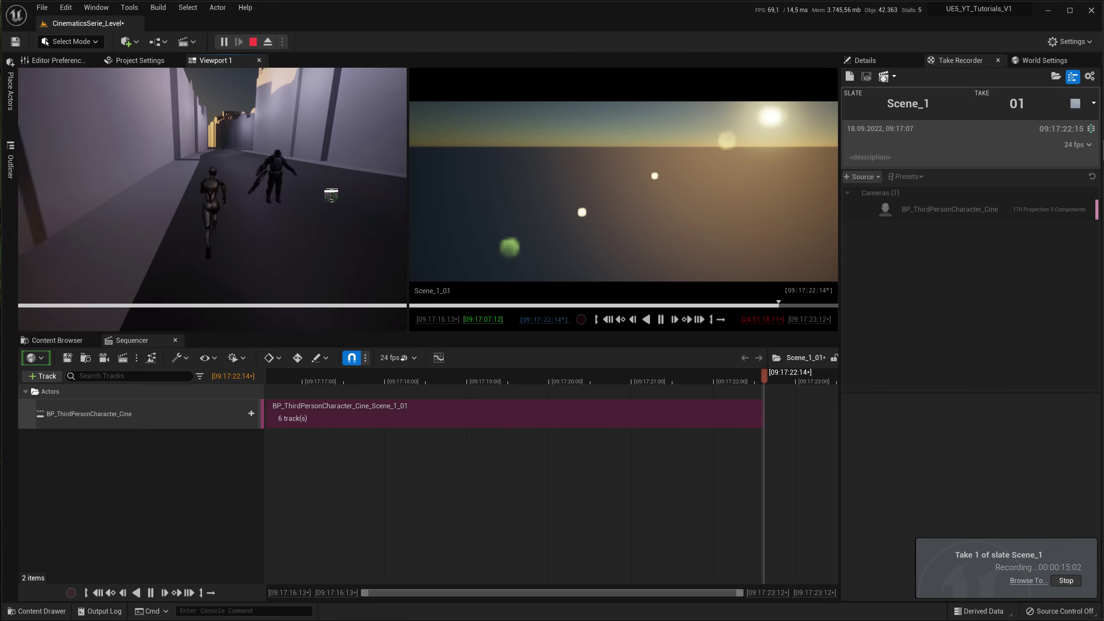
pyautogui.hotkey('shift', 'F1')
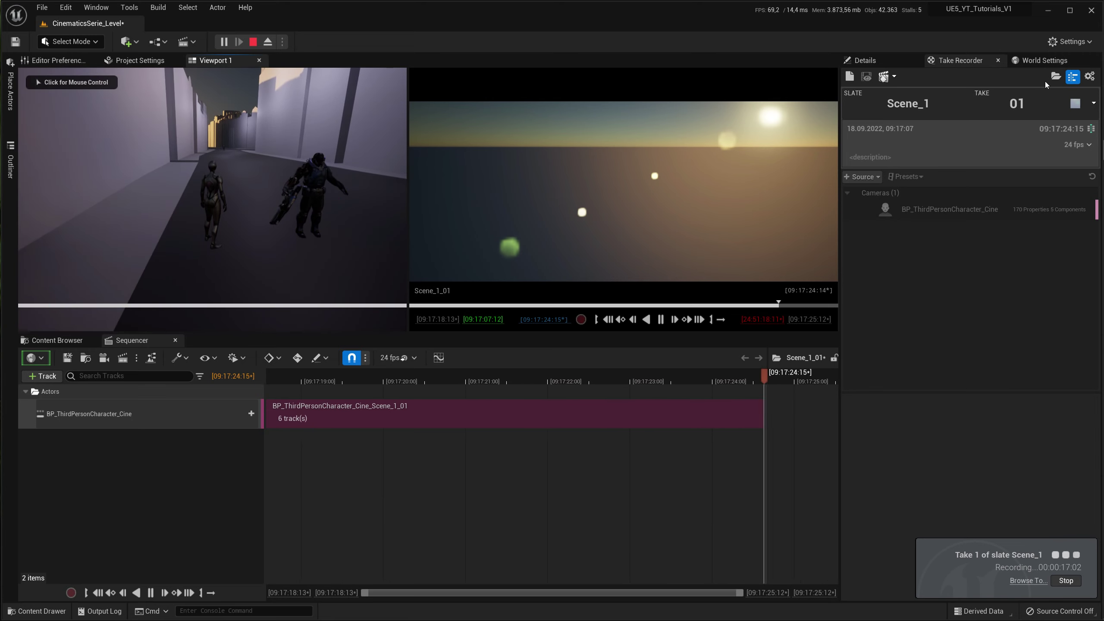
pyautogui.click(1075, 103)
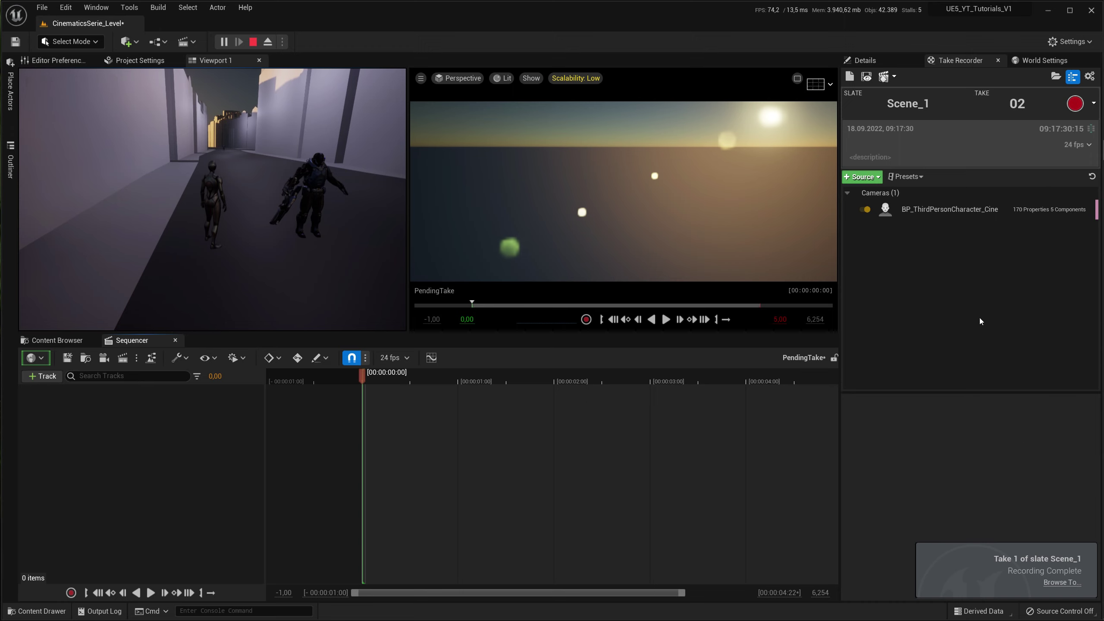
# End the play session and open the Scene_1_01 take from Cinematics/Takes/2022-09-18
pyautogui.click(253, 42)
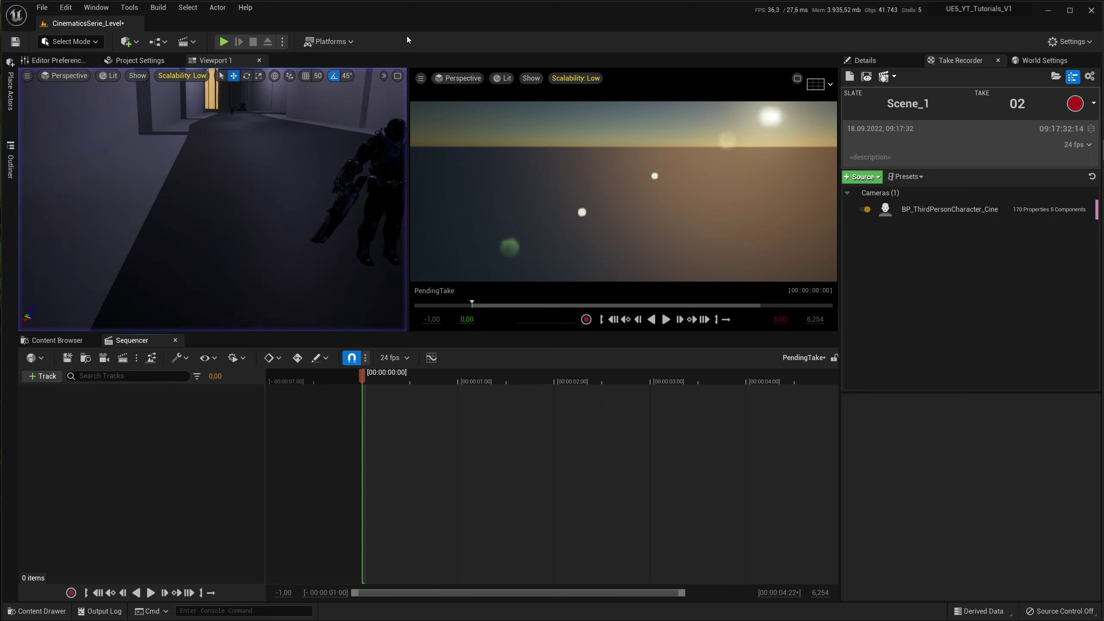
pyautogui.hotkey('ctrl', 'space')
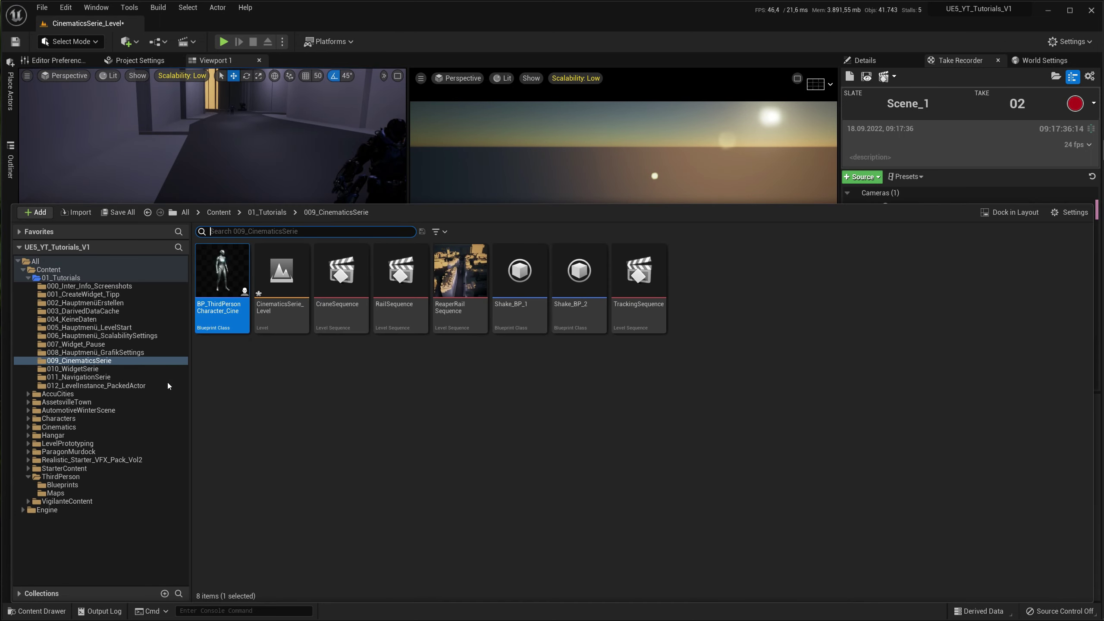
pyautogui.click(29, 428)
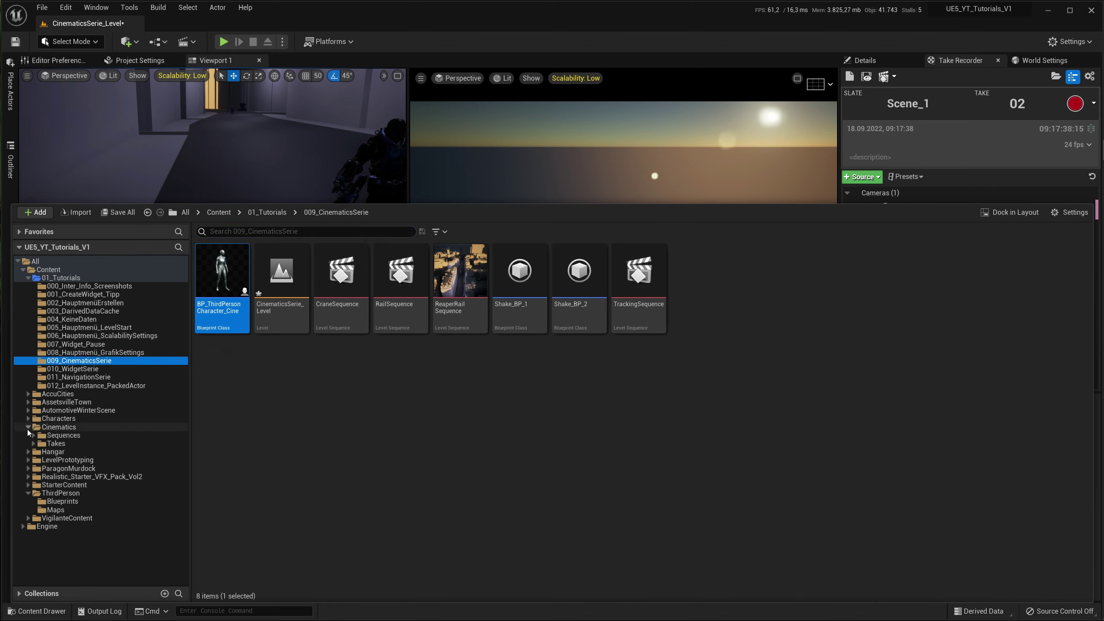
pyautogui.click(55, 443)
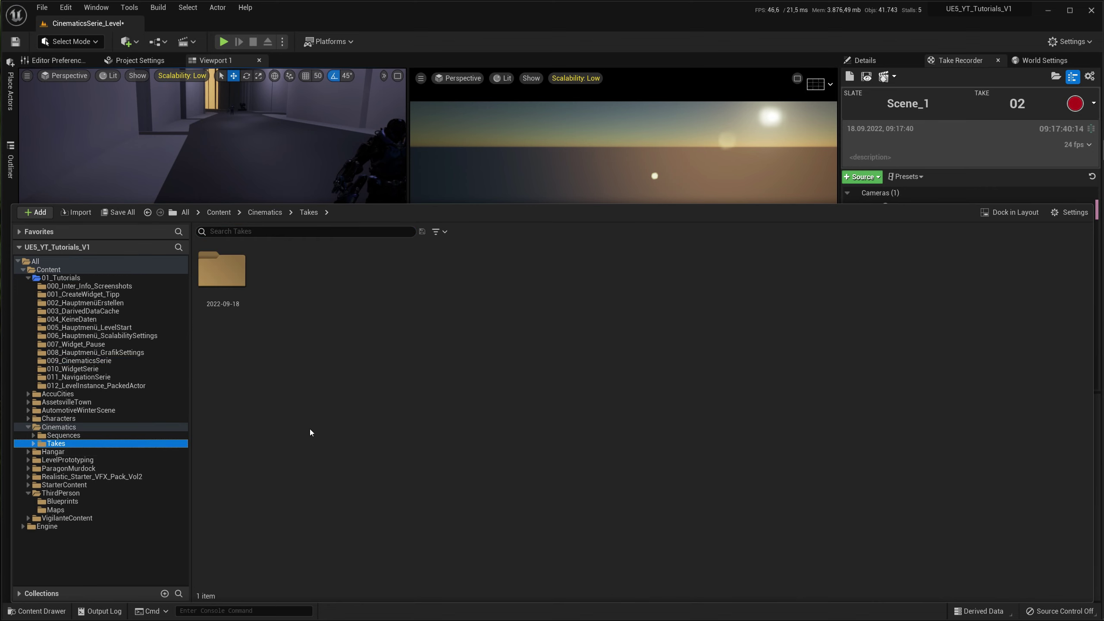
pyautogui.doubleClick(222, 272)
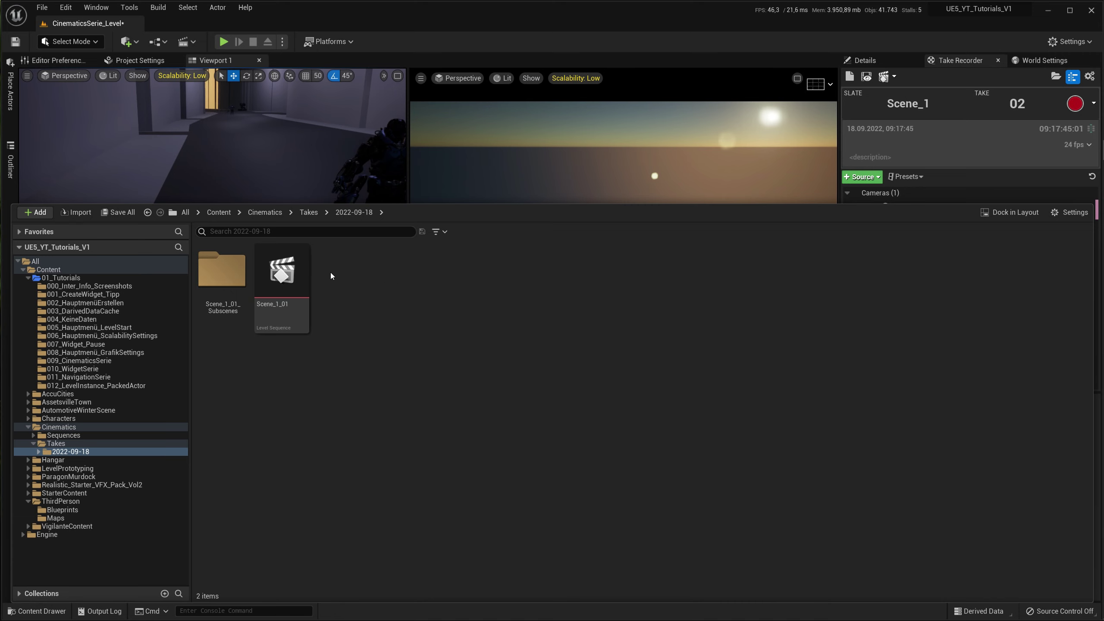
pyautogui.click(301, 271)
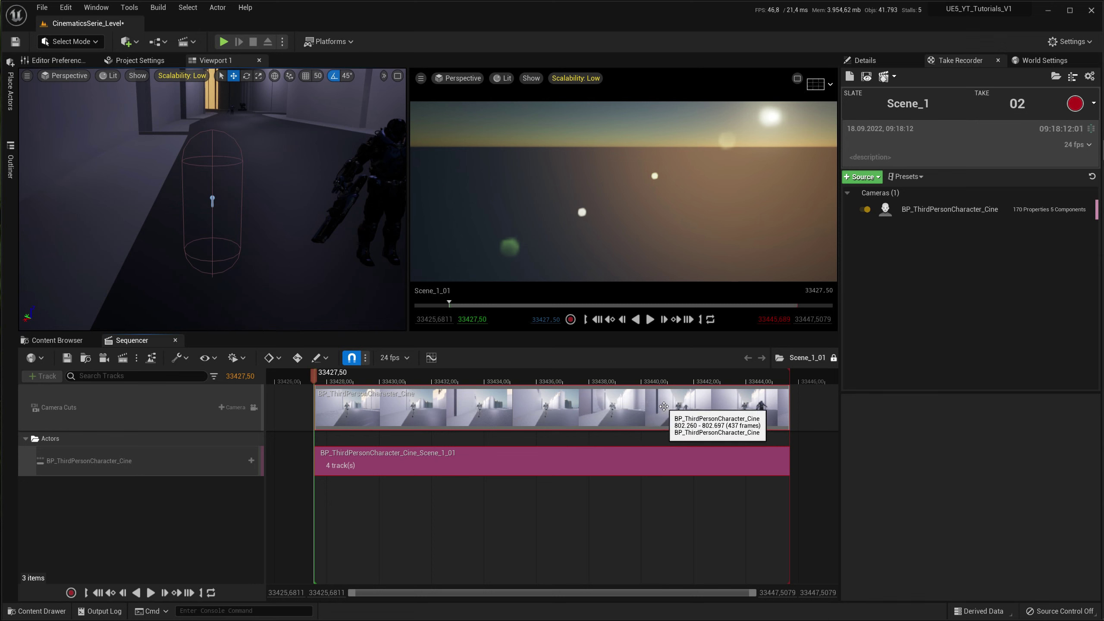
# Look through the Take Recorder sequence list, then open ReaperRailSequence from the Content Browser
pyautogui.click(896, 77)
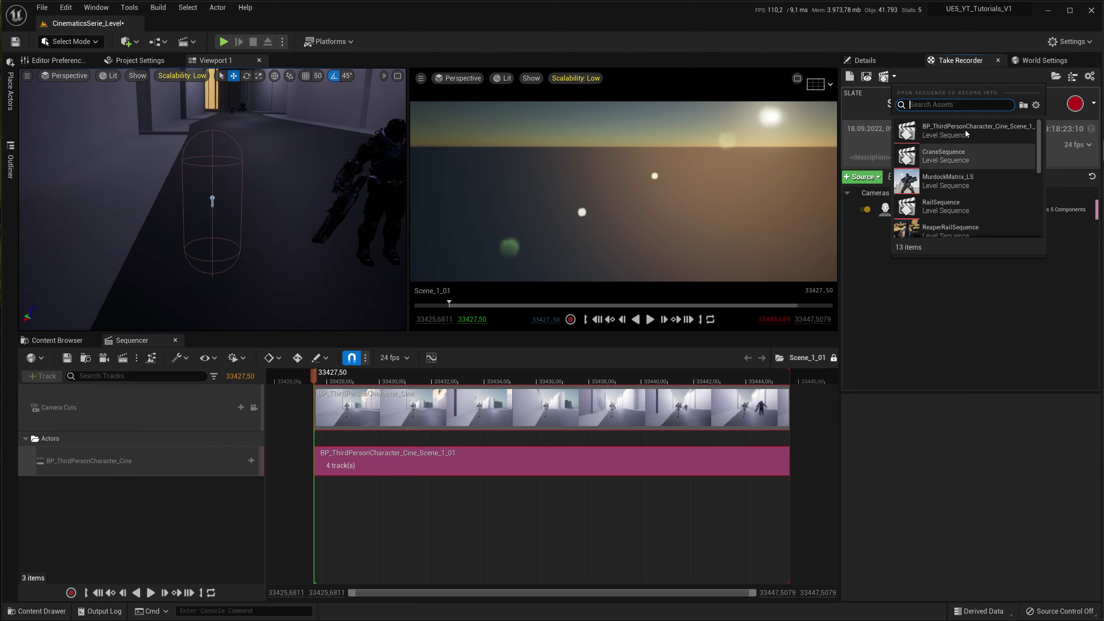
pyautogui.scroll(-2, 951, 169)
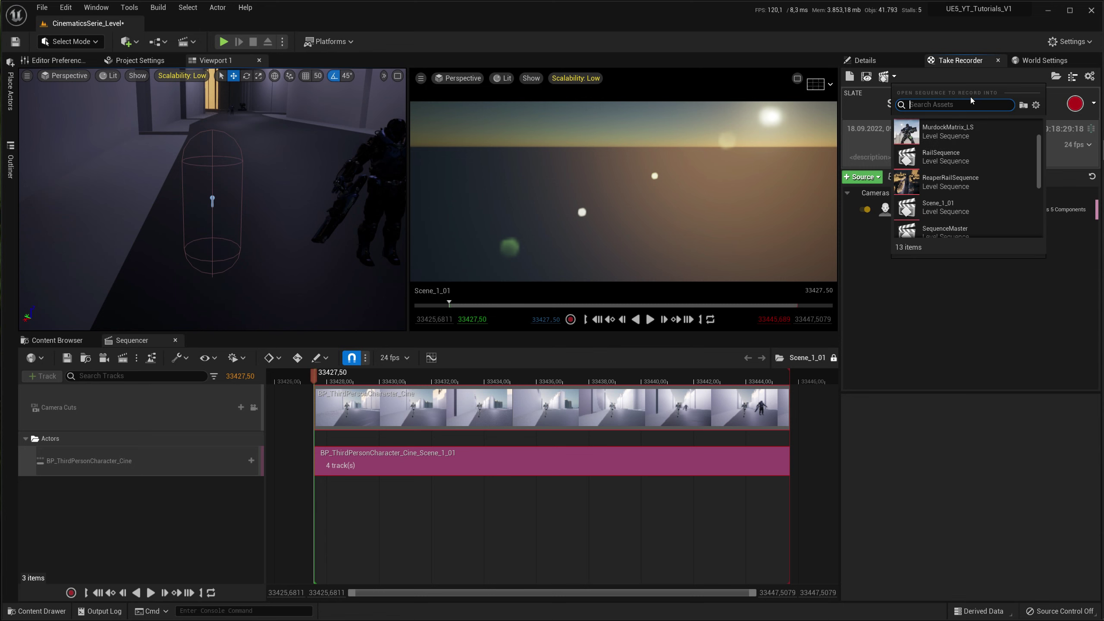
pyautogui.moveTo(572, 455)
pyautogui.mouseDown()
pyautogui.moveTo(361, 433)
pyautogui.moveTo(361, 417)
pyautogui.mouseUp()
pyautogui.click(57, 340)
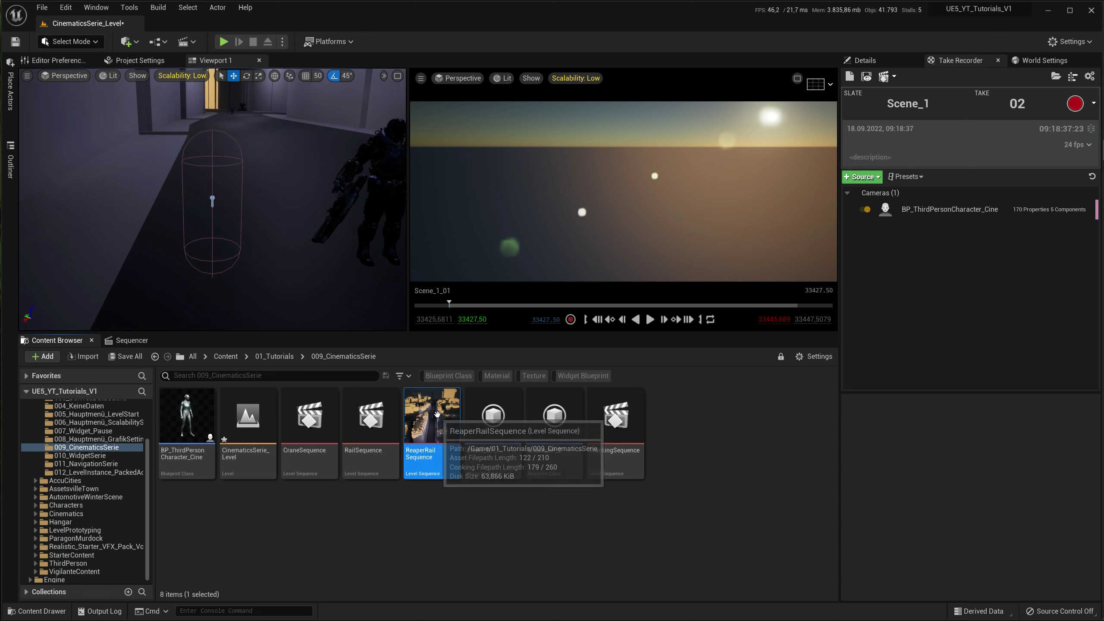
pyautogui.press('Return')
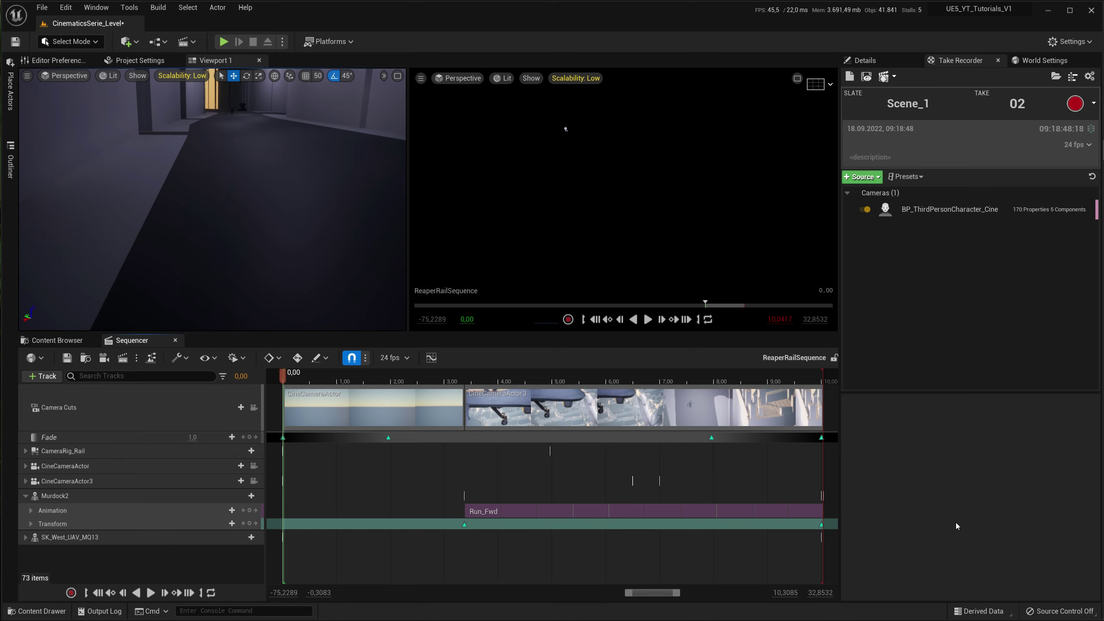
# Add a Shot Track to ReaperRailSequence from the +Track menu
pyautogui.click(40, 378)
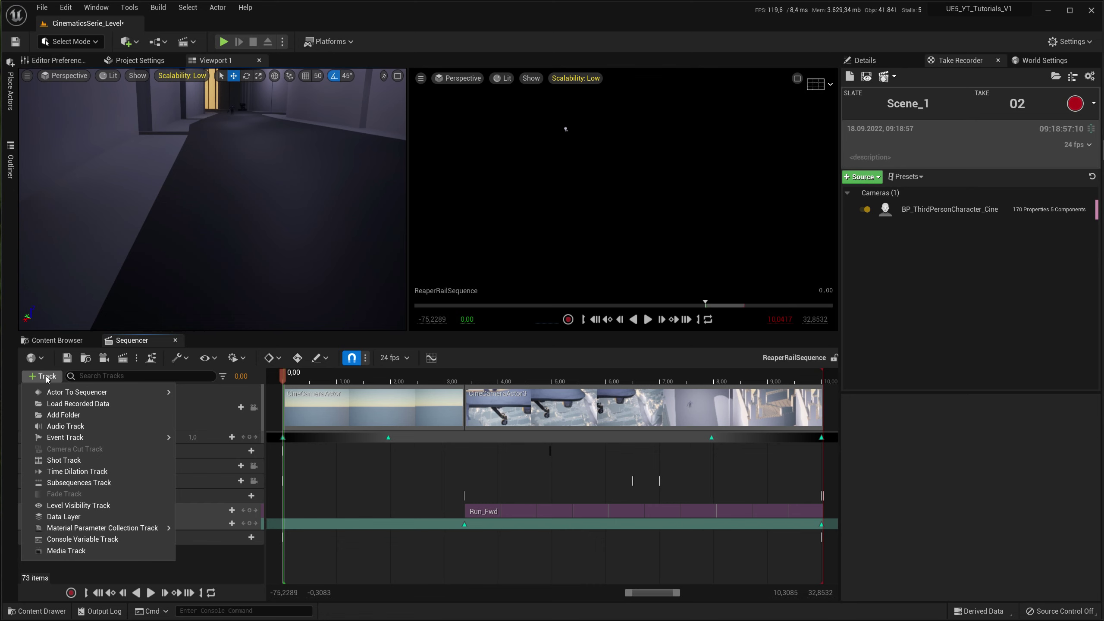
pyautogui.click(63, 460)
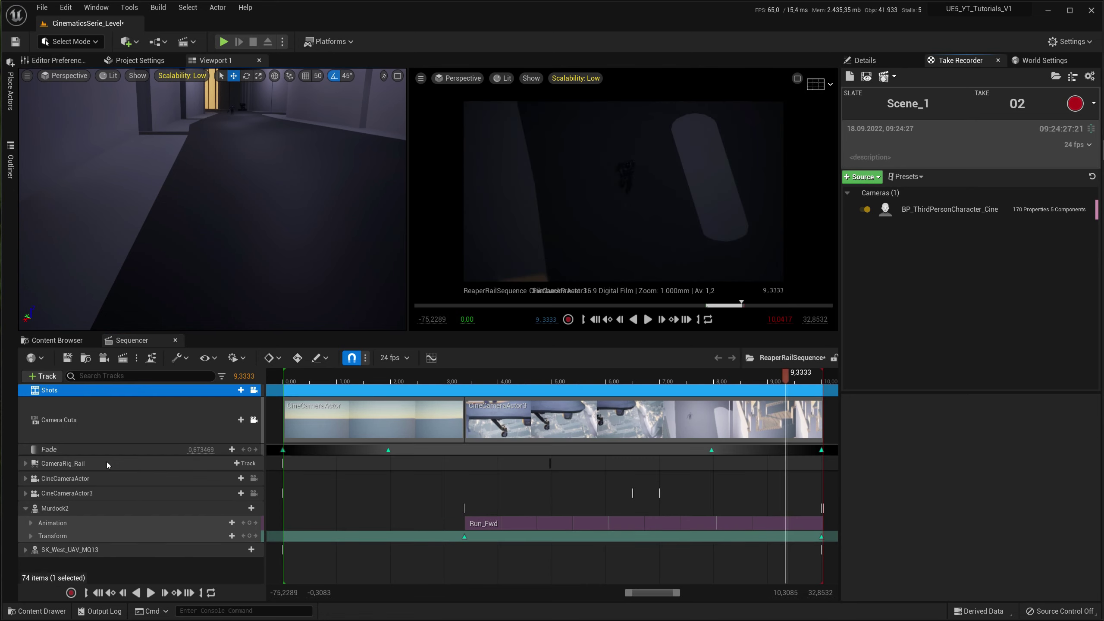
# Insert Scene_1_01 as a shot and extend its start back to frame 0
pyautogui.click(237, 391)
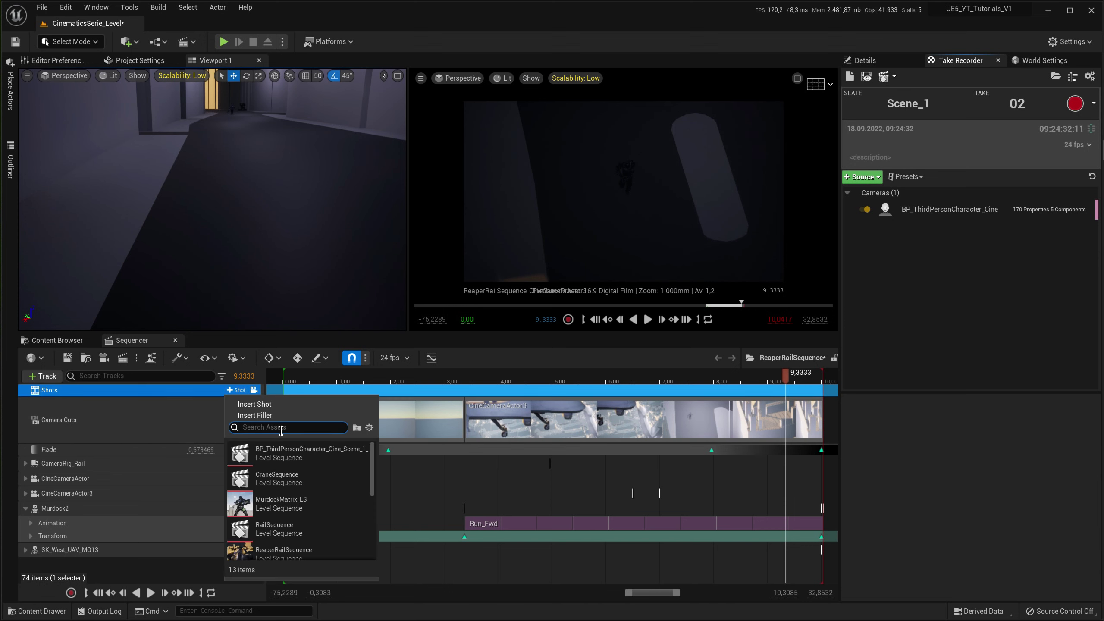
pyautogui.write('scene')
pyautogui.click(278, 478)
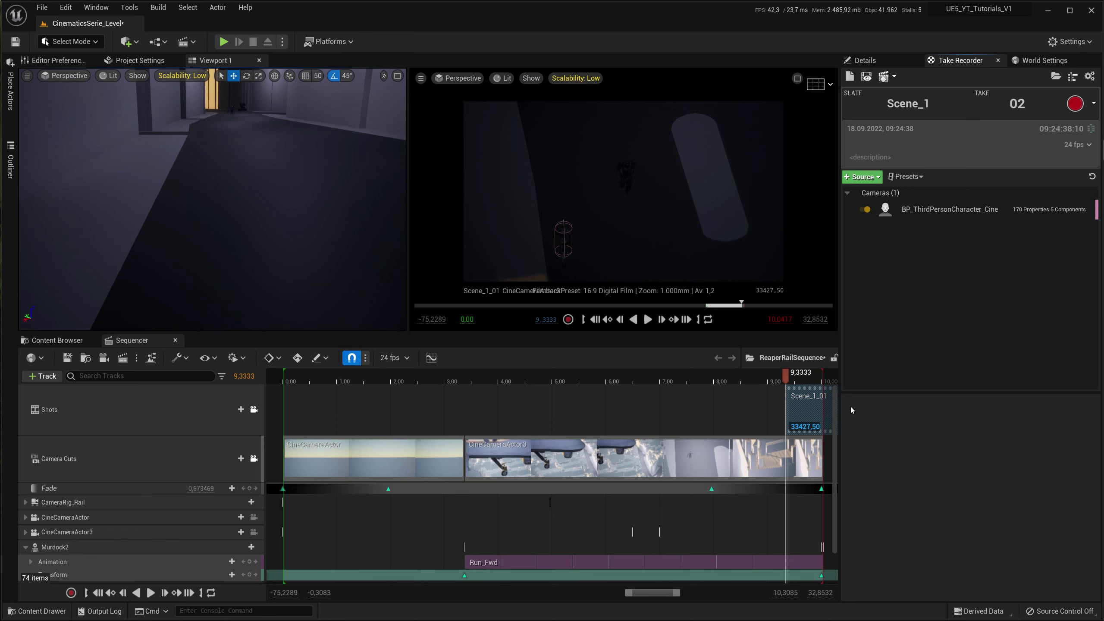
pyautogui.moveTo(788, 400); pyautogui.dragTo(299, 400)
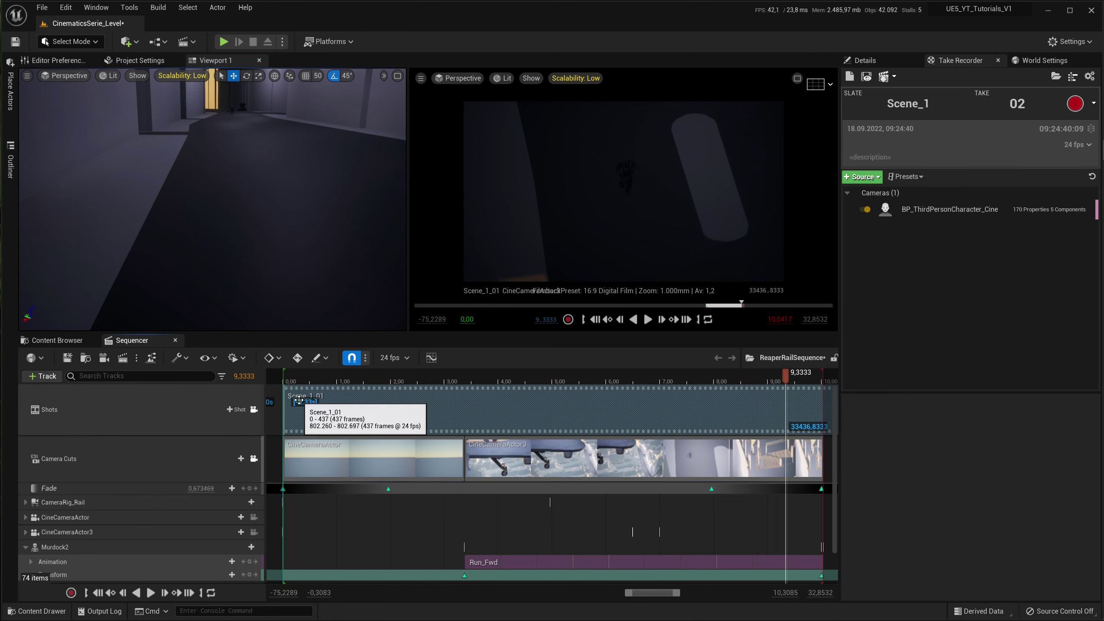
# Toggle the camera-cuts viewport lock off and back on, then play the sequence
pyautogui.click(255, 460)
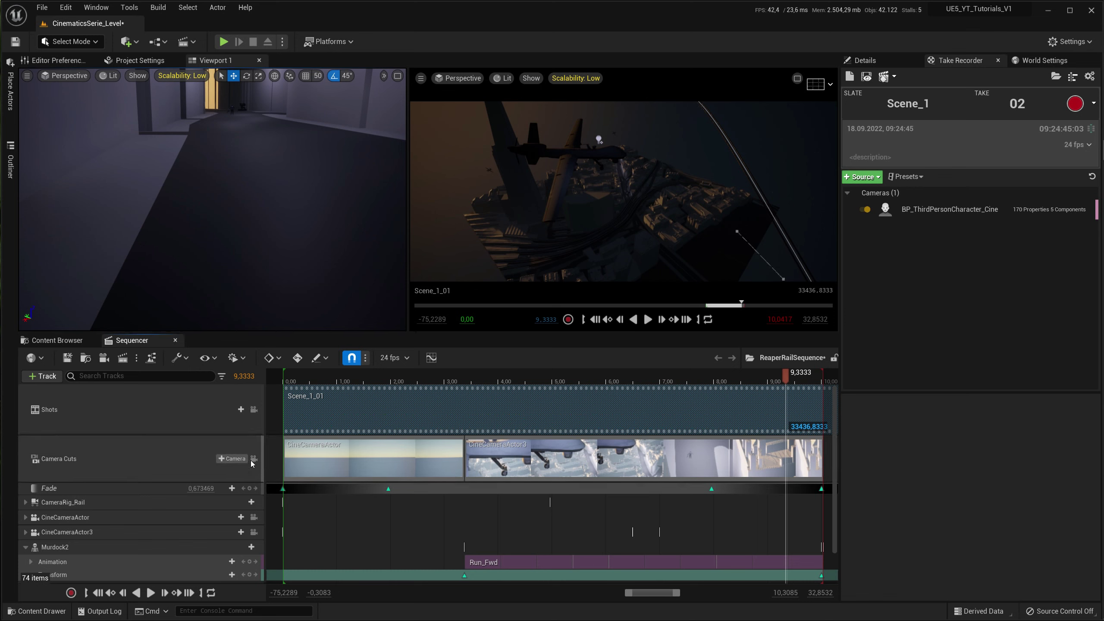
pyautogui.click(254, 461)
pyautogui.click(648, 319)
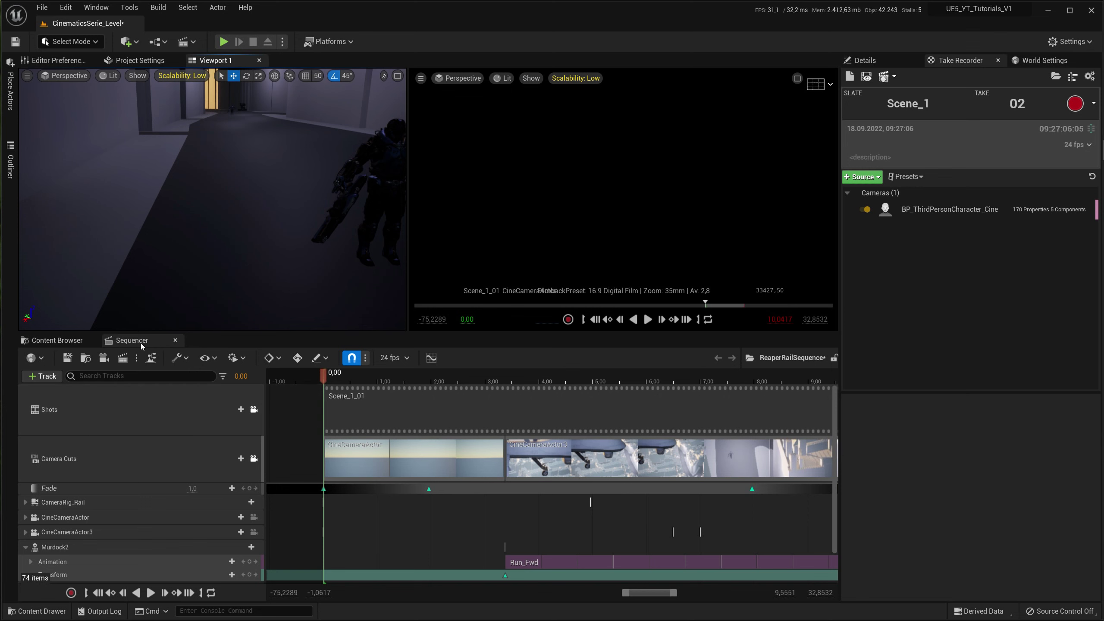
# Open the Scene_1_01 take from Takes/2022-09-18 in Sequencer via the Content Drawer
pyautogui.hotkey('ctrl', 'space')
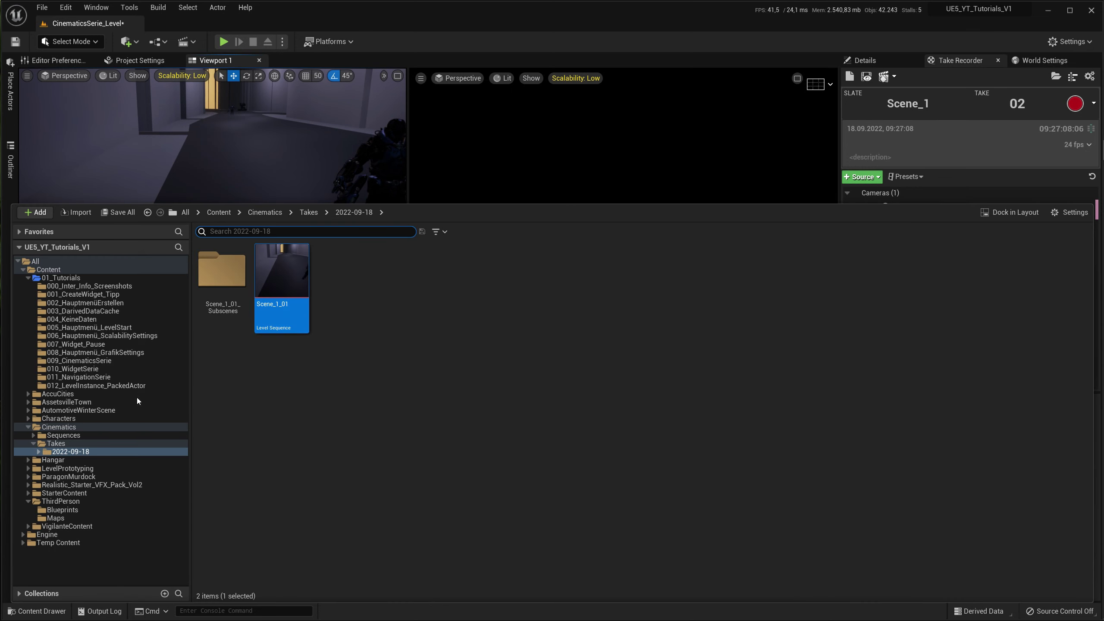
pyautogui.click(287, 269)
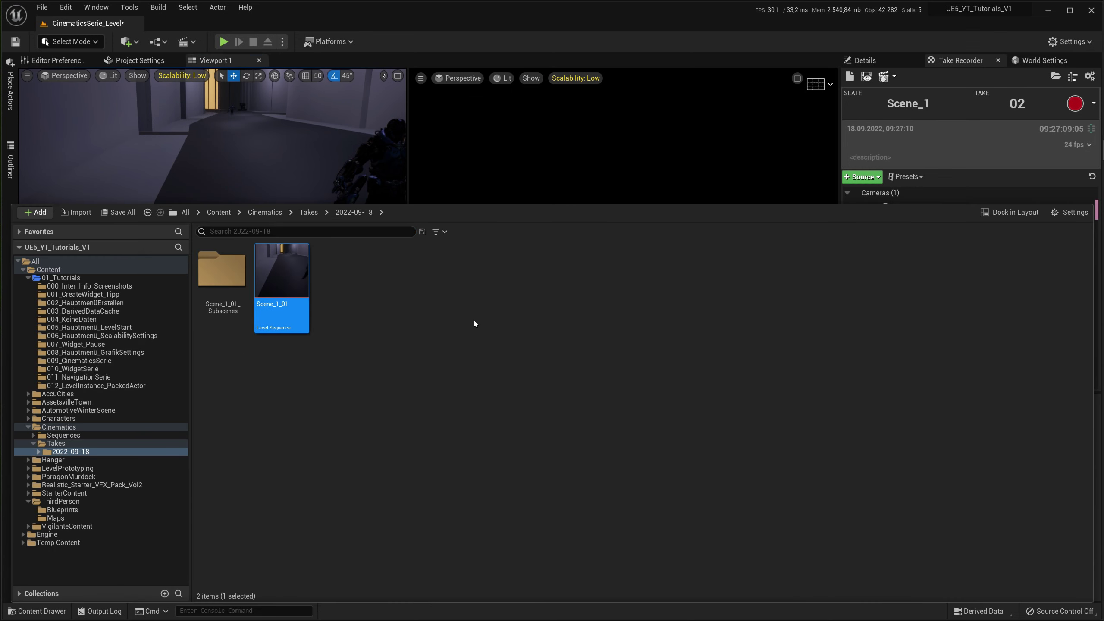
pyautogui.press('Return')
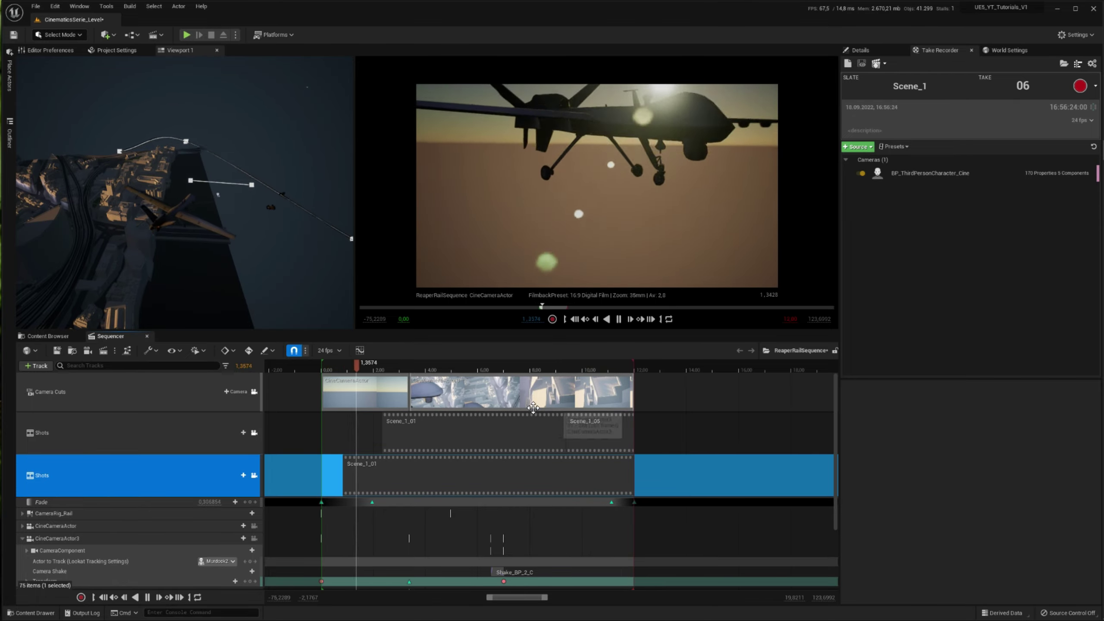
pyautogui.click(455, 366)
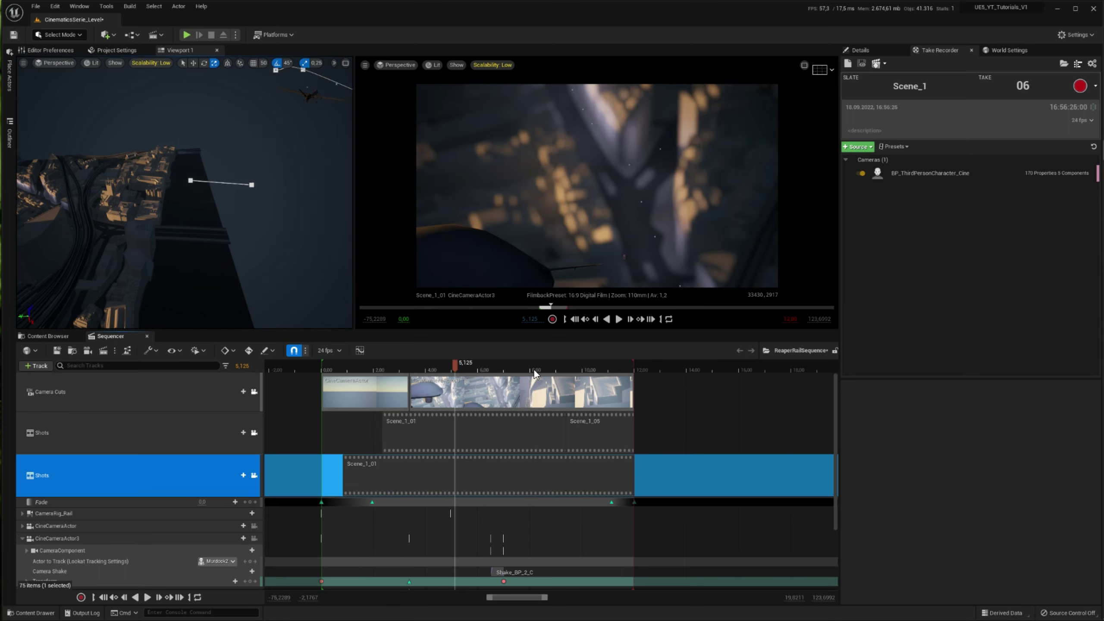
pyautogui.press('space')
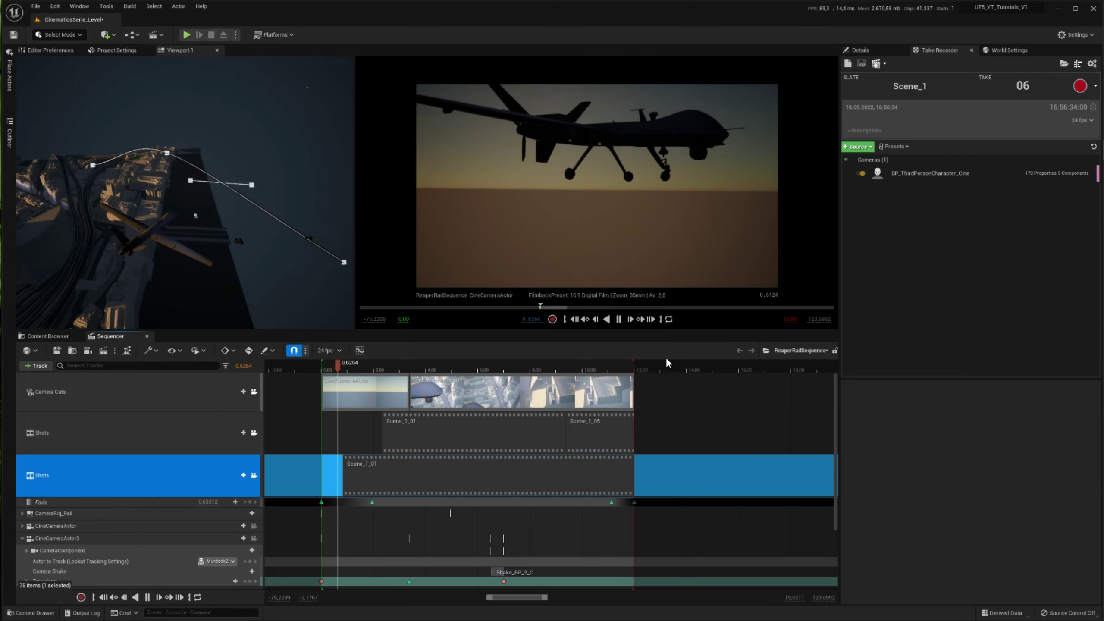
pyautogui.click(619, 319)
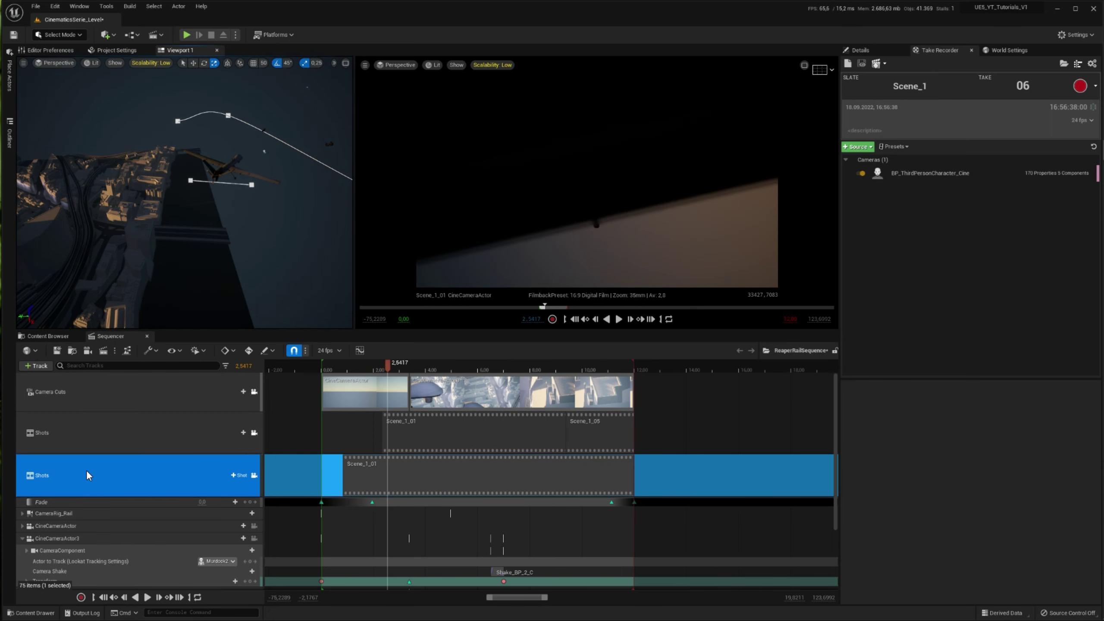
pyautogui.moveTo(390, 369); pyautogui.dragTo(522, 365)
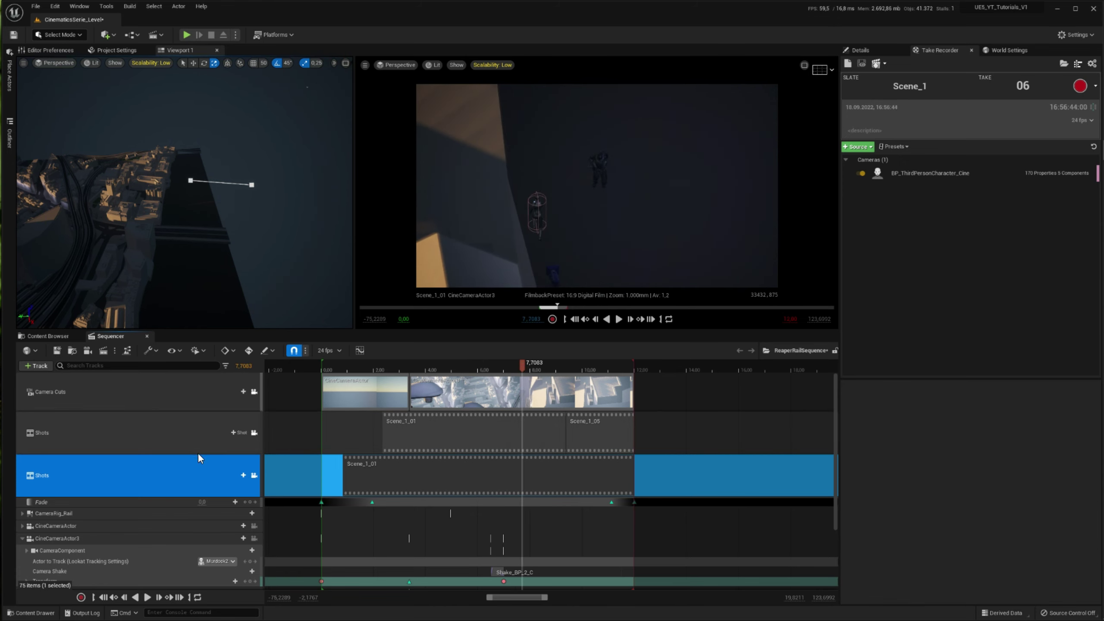
pyautogui.rightClick(120, 478)
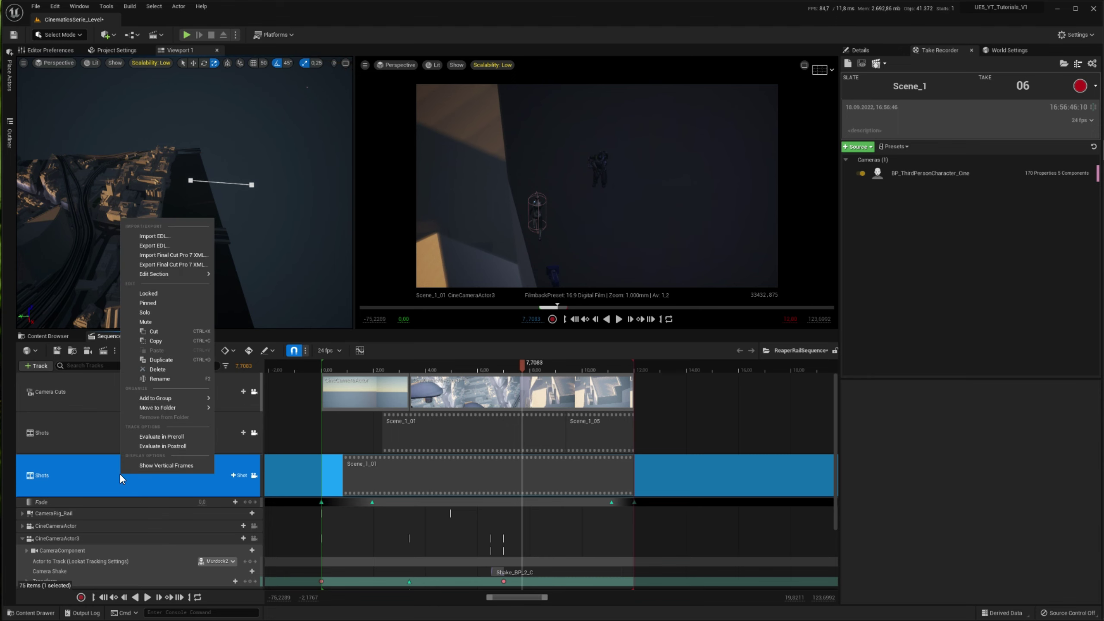
pyautogui.click(166, 364)
pyautogui.click(150, 426)
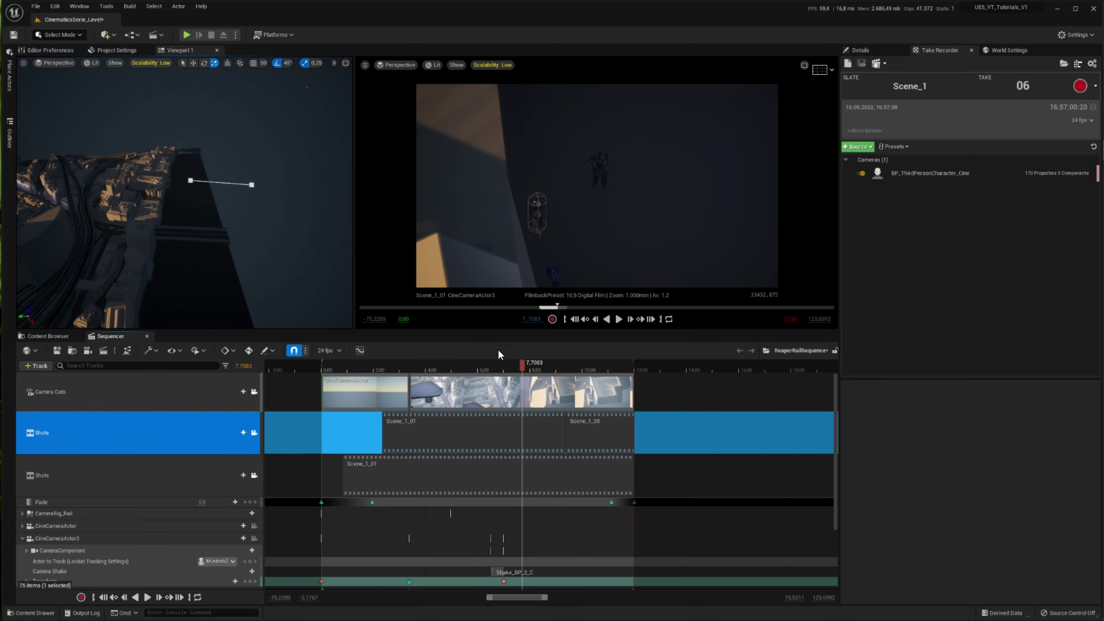
pyautogui.moveTo(525, 366); pyautogui.dragTo(531, 370)
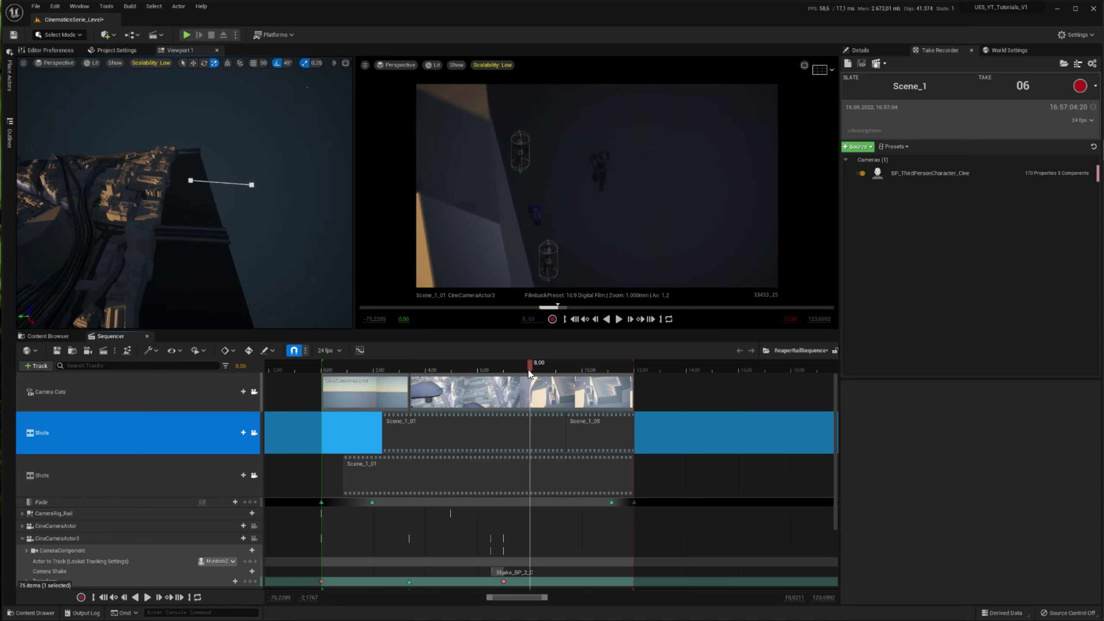
pyautogui.moveTo(531, 374); pyautogui.dragTo(528, 374)
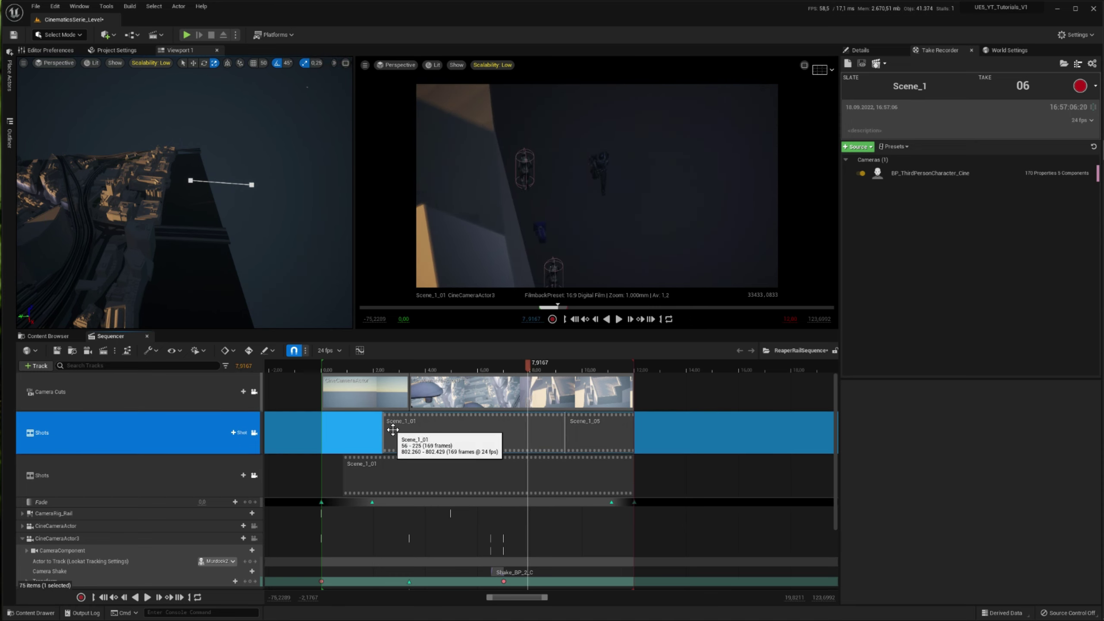
pyautogui.moveTo(425, 431); pyautogui.dragTo(423, 430)
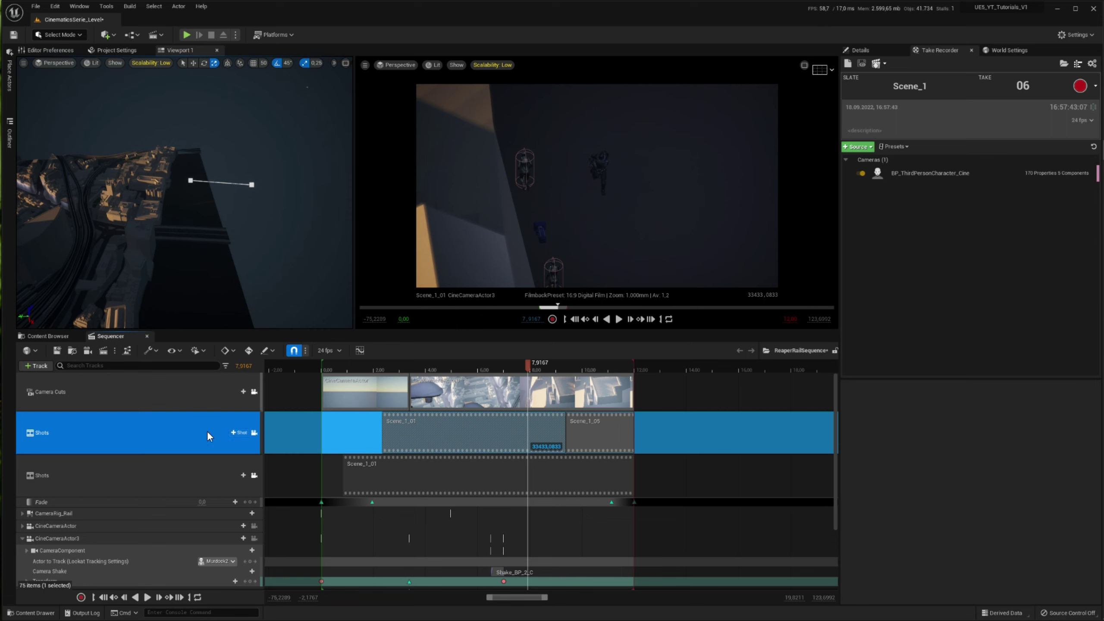
pyautogui.click(235, 431)
pyautogui.click(174, 426)
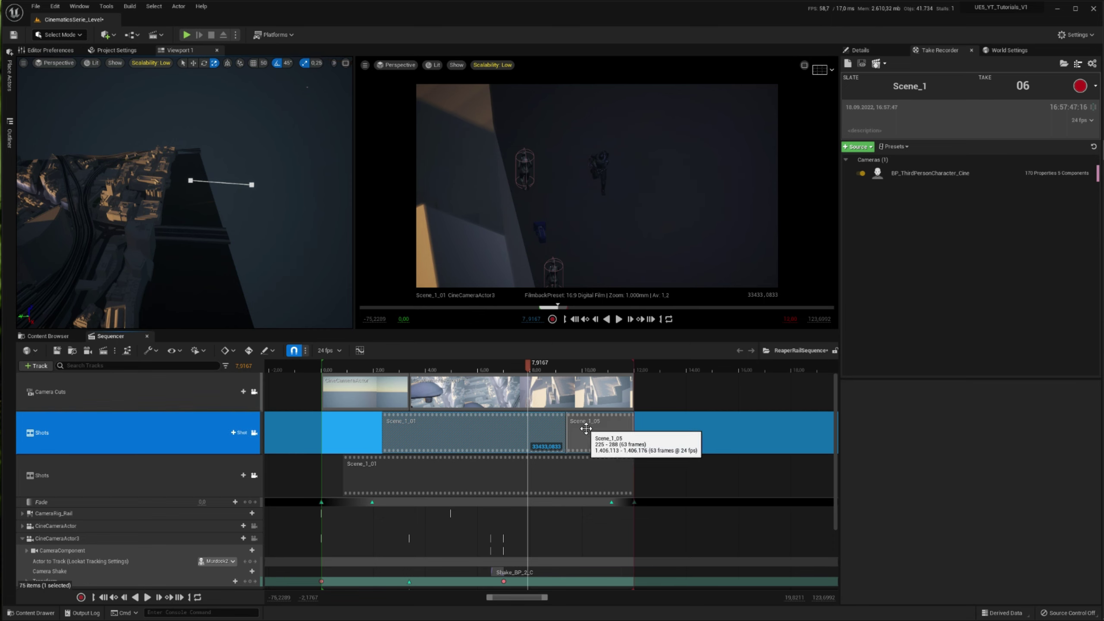
pyautogui.moveTo(586, 429); pyautogui.dragTo(585, 473)
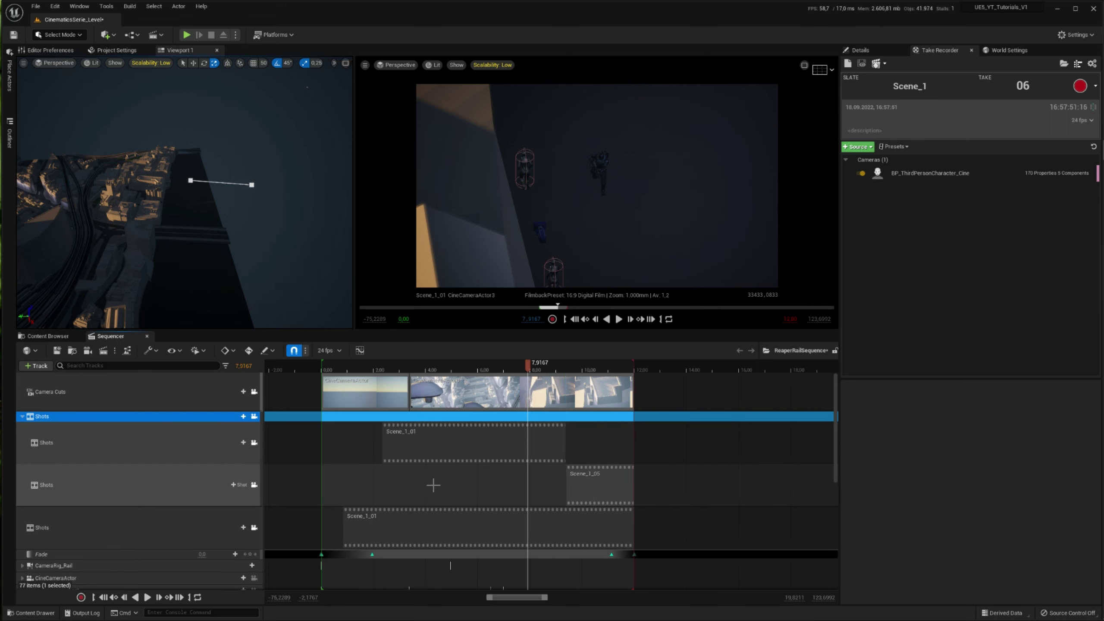
pyautogui.moveTo(599, 482); pyautogui.dragTo(599, 435)
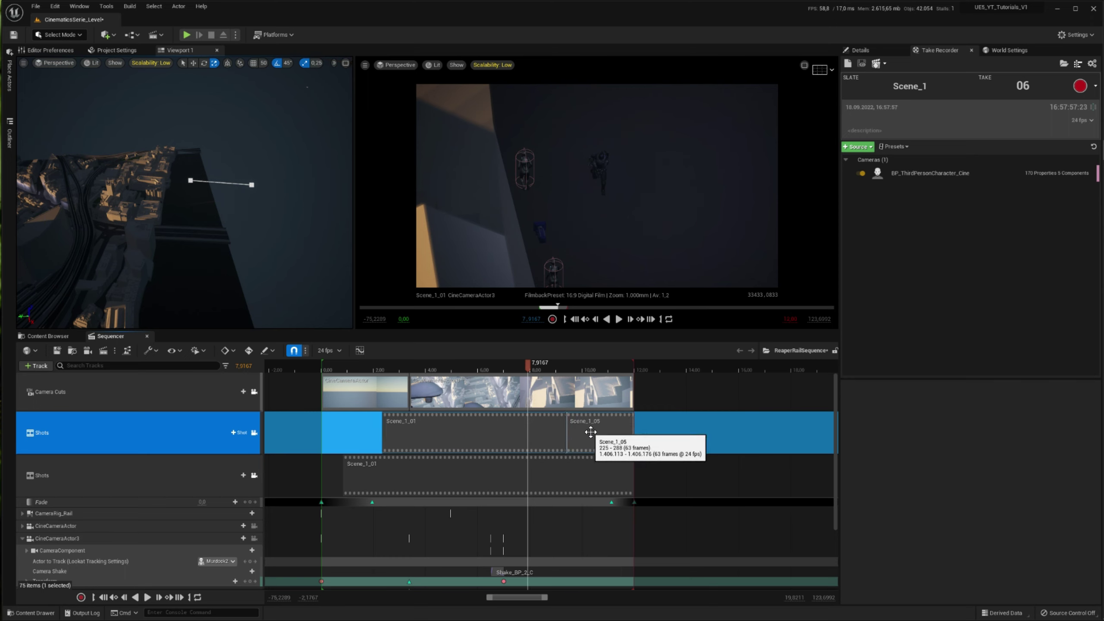
pyautogui.moveTo(594, 429)
pyautogui.mouseDown()
pyautogui.moveTo(490, 469)
pyautogui.moveTo(592, 476)
pyautogui.mouseUp()
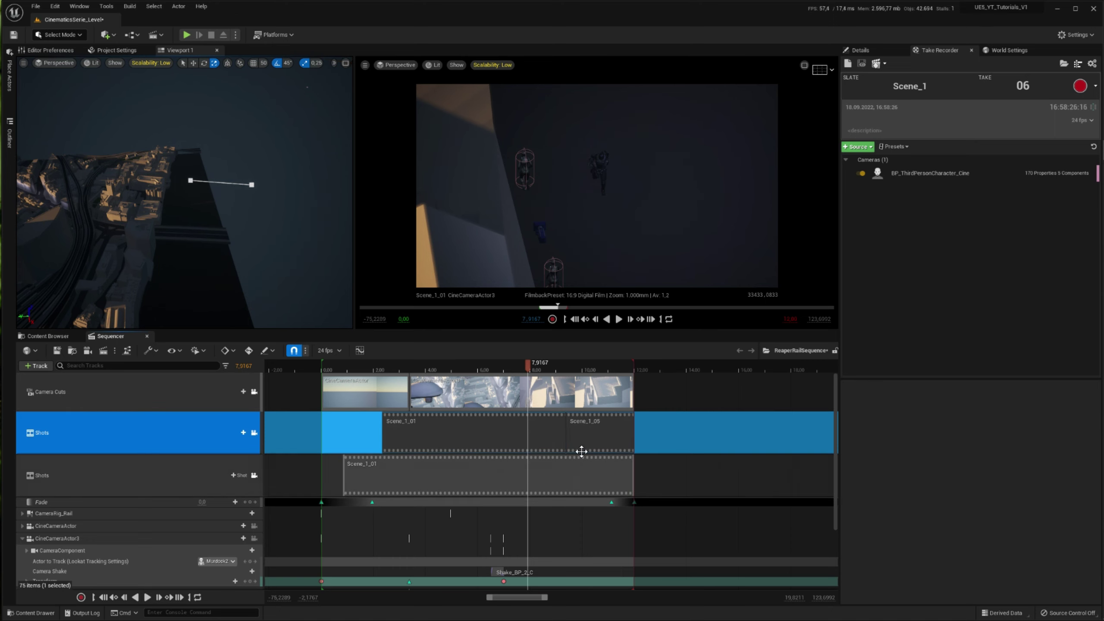
# Scrub to about 8.5 seconds and fly the level view over the city to street level
pyautogui.click(513, 370)
pyautogui.moveTo(512, 369); pyautogui.dragTo(544, 370)
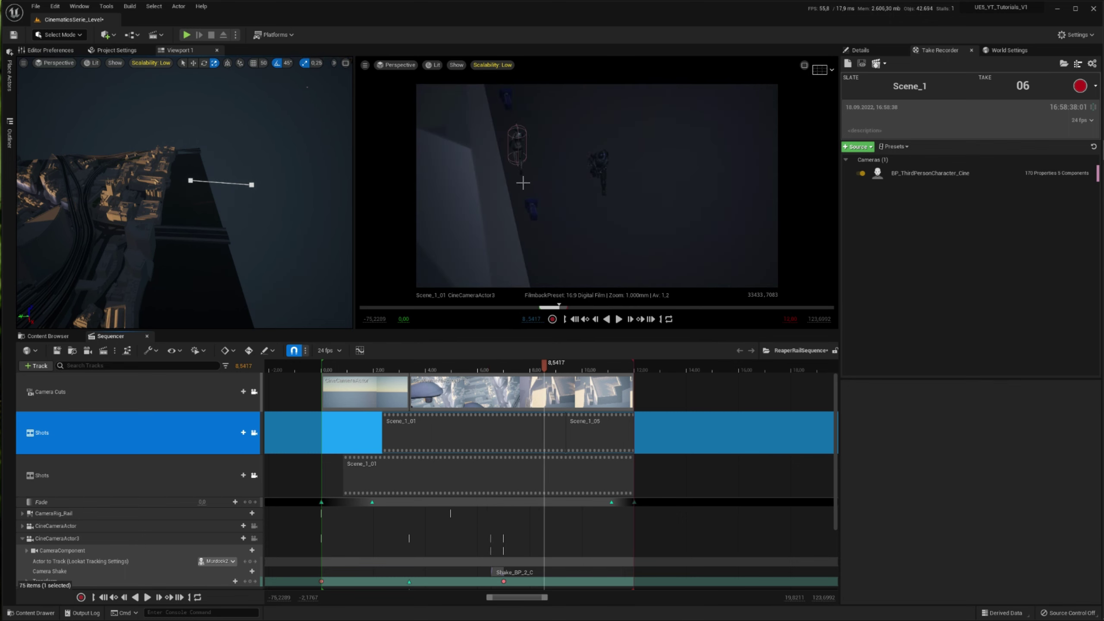
pyautogui.moveTo(262, 257); pyautogui.dragTo(293, 235, button='right')
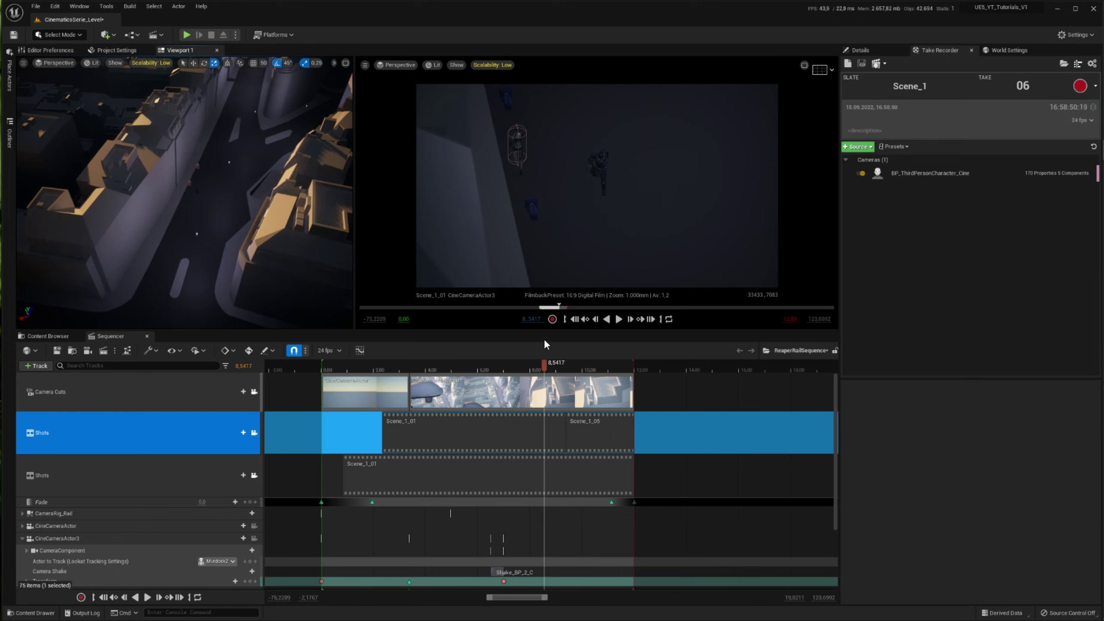
pyautogui.moveTo(213, 185); pyautogui.dragTo(212, 185, button='right')
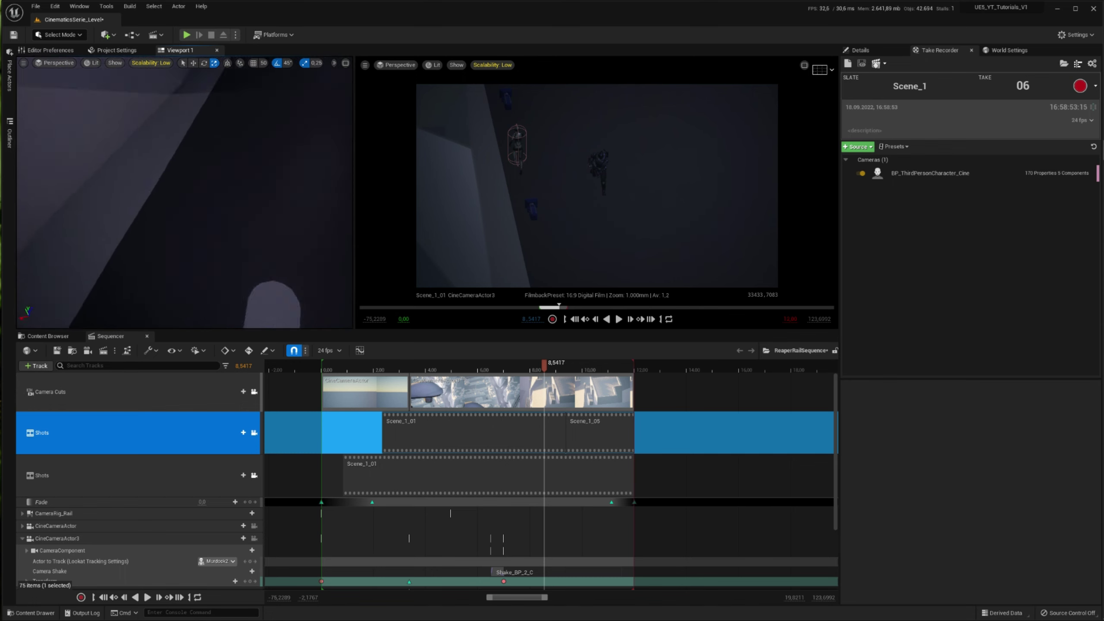
pyautogui.moveTo(296, 238); pyautogui.dragTo(295, 238, button='right')
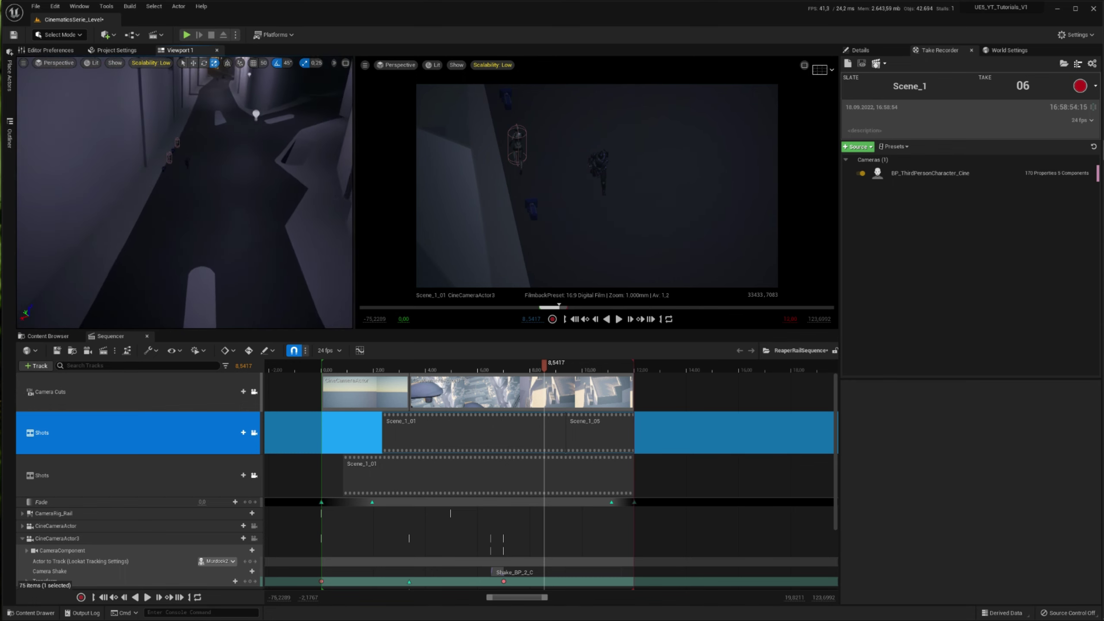
# Trim the cut between Scene_1_01 and Scene_1_05, then play from about 7 seconds
pyautogui.moveTo(550, 372); pyautogui.dragTo(555, 372)
pyautogui.rightClick(559, 374)
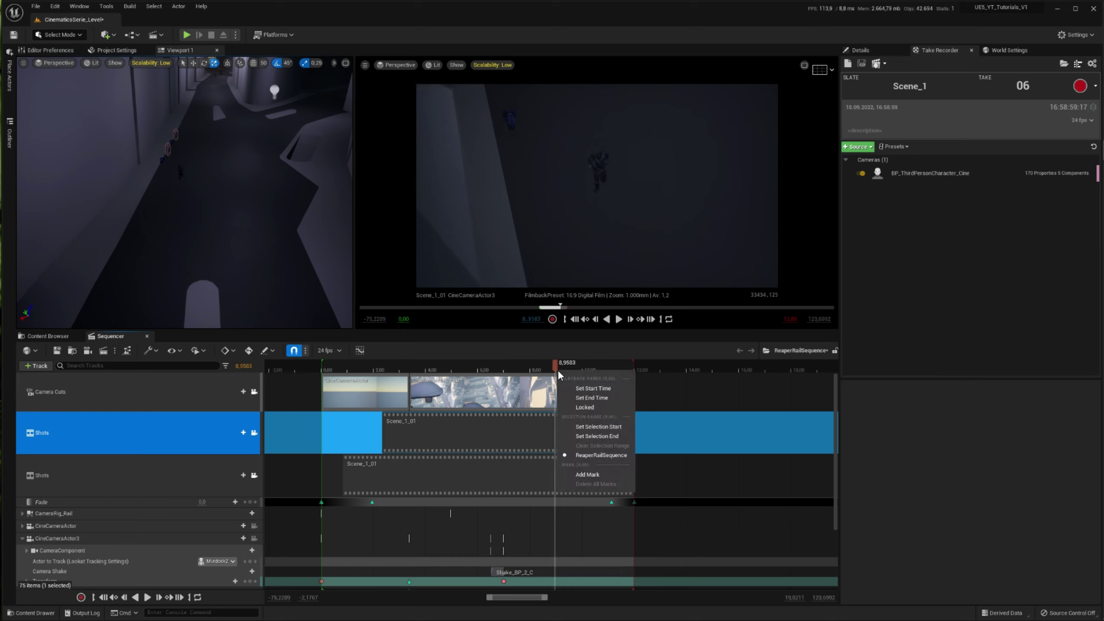
pyautogui.click(555, 367)
pyautogui.moveTo(561, 367); pyautogui.dragTo(560, 369)
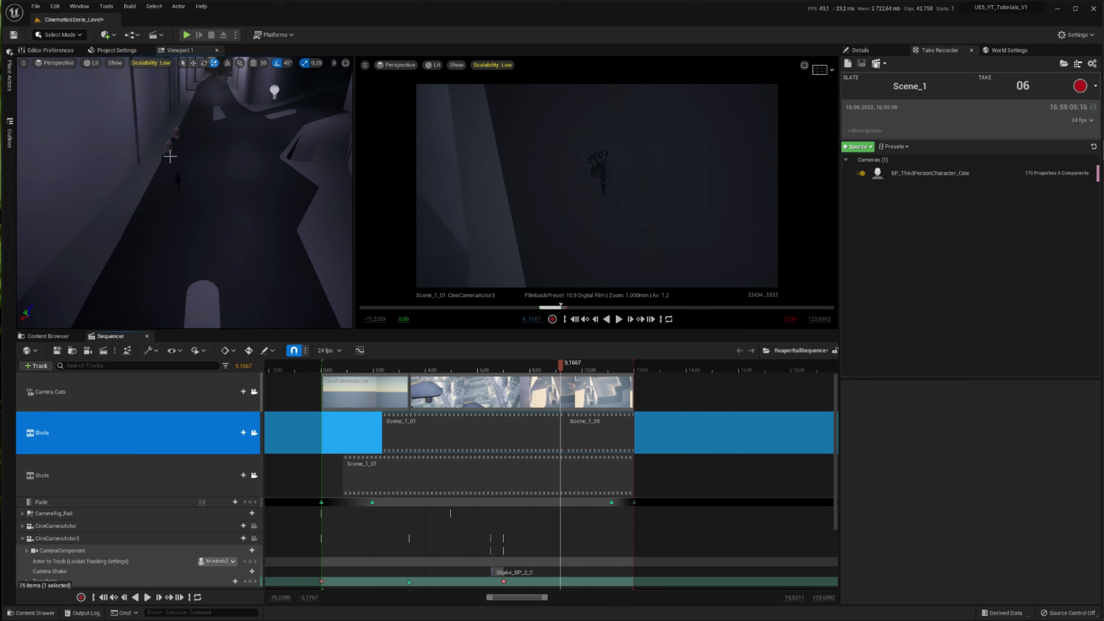
pyautogui.moveTo(562, 435); pyautogui.dragTo(565, 435)
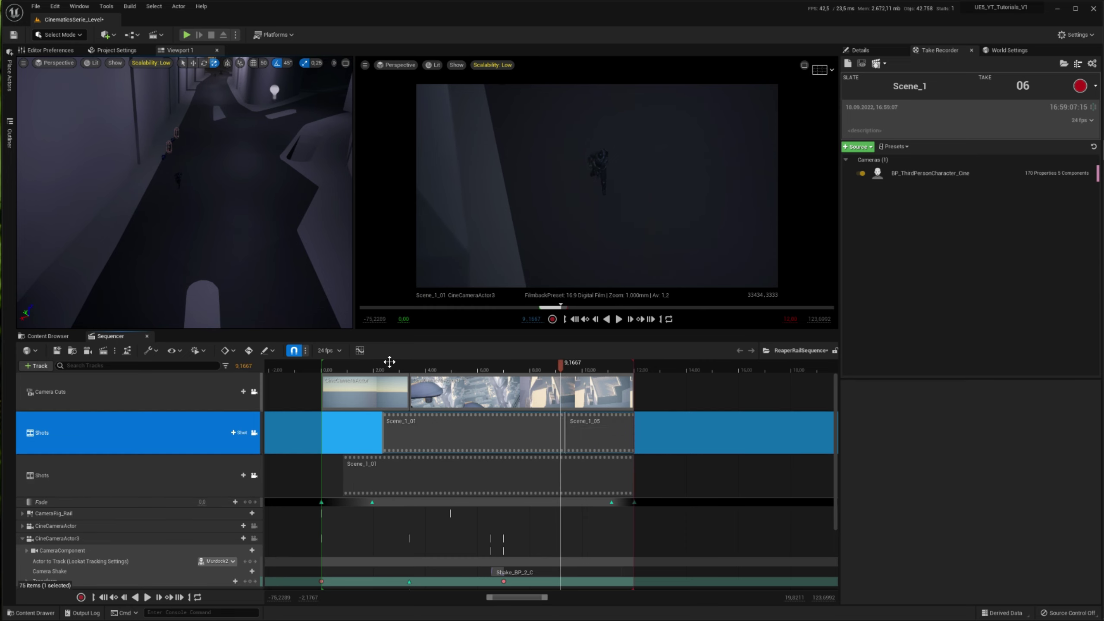
pyautogui.click(505, 368)
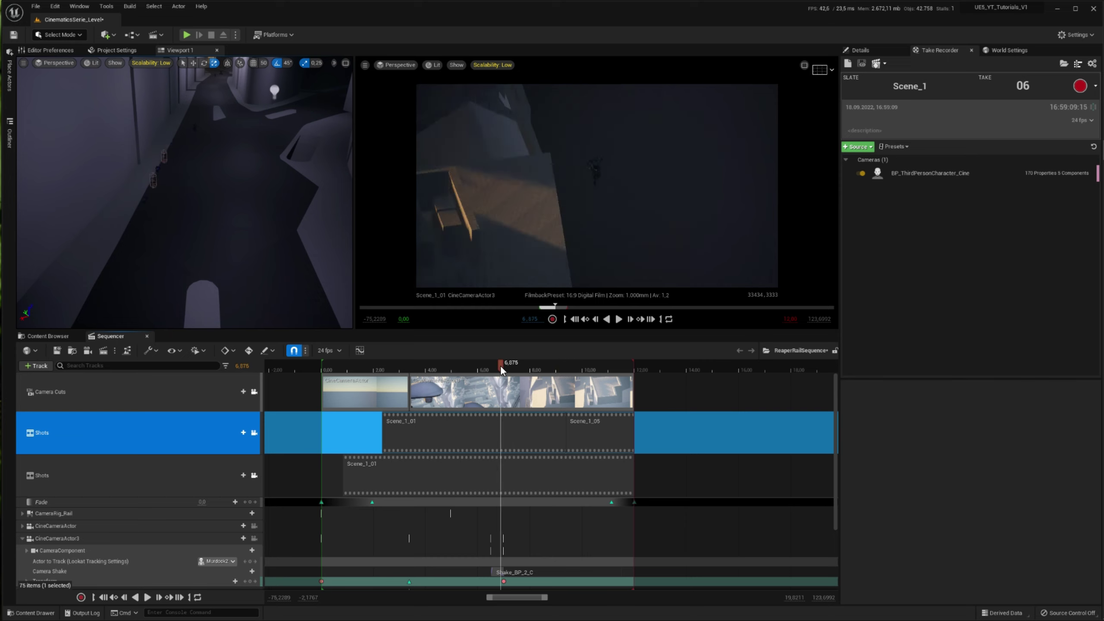
pyautogui.press('space')
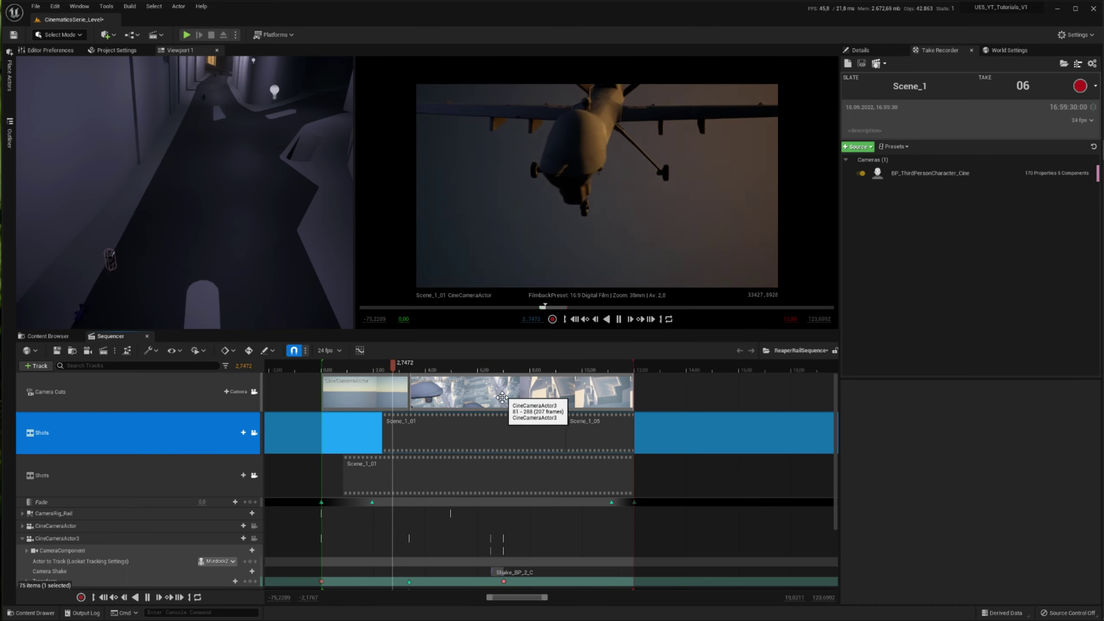
# Stop playback, scrub between 3.25 and 5.50, and swing the level view toward the sky
pyautogui.click(423, 365)
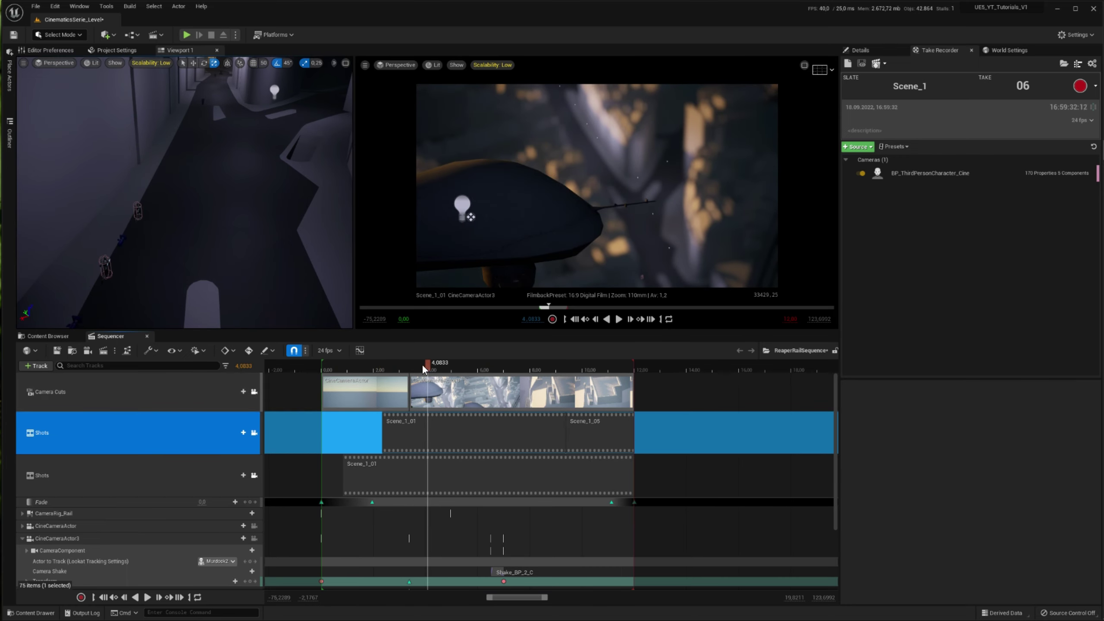
pyautogui.moveTo(421, 364); pyautogui.dragTo(407, 362)
pyautogui.click(413, 365)
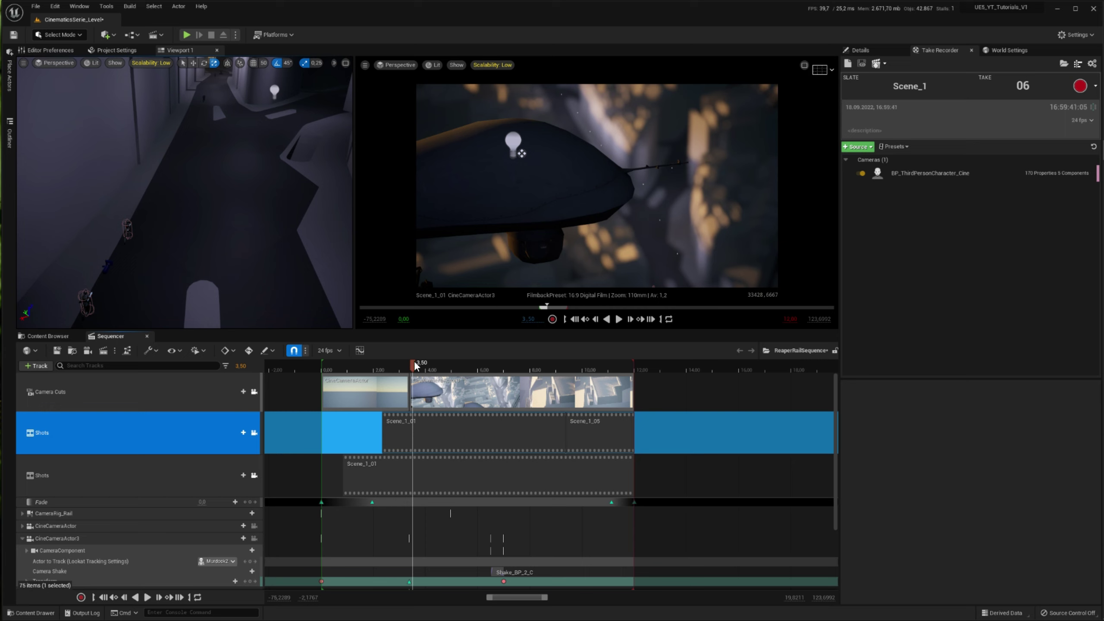
pyautogui.moveTo(413, 360); pyautogui.dragTo(465, 364)
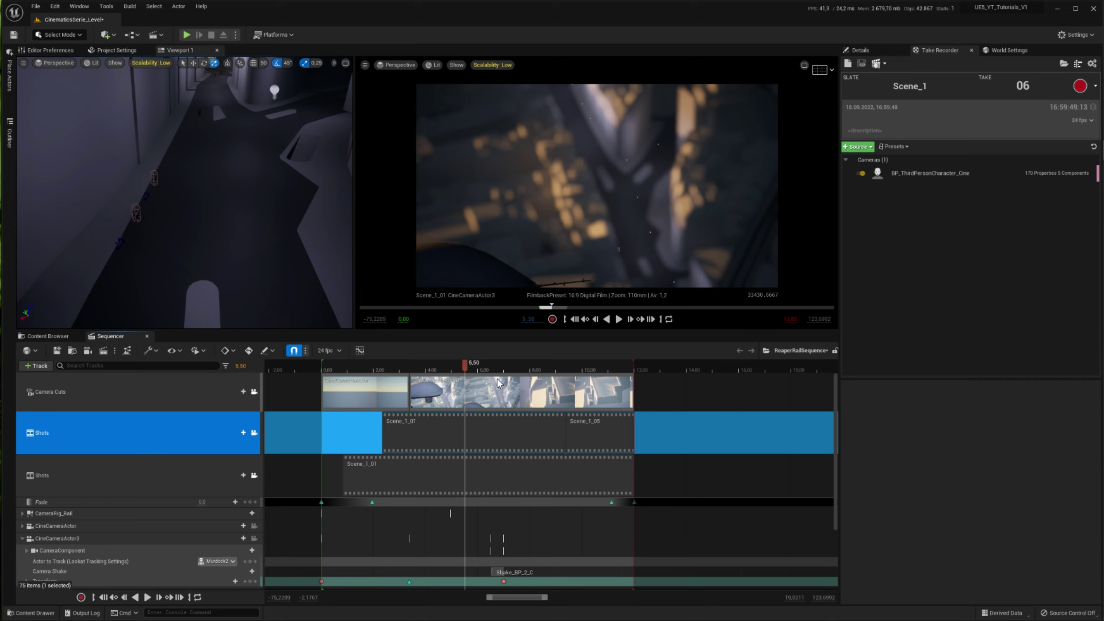
pyautogui.moveTo(463, 365); pyautogui.dragTo(416, 360)
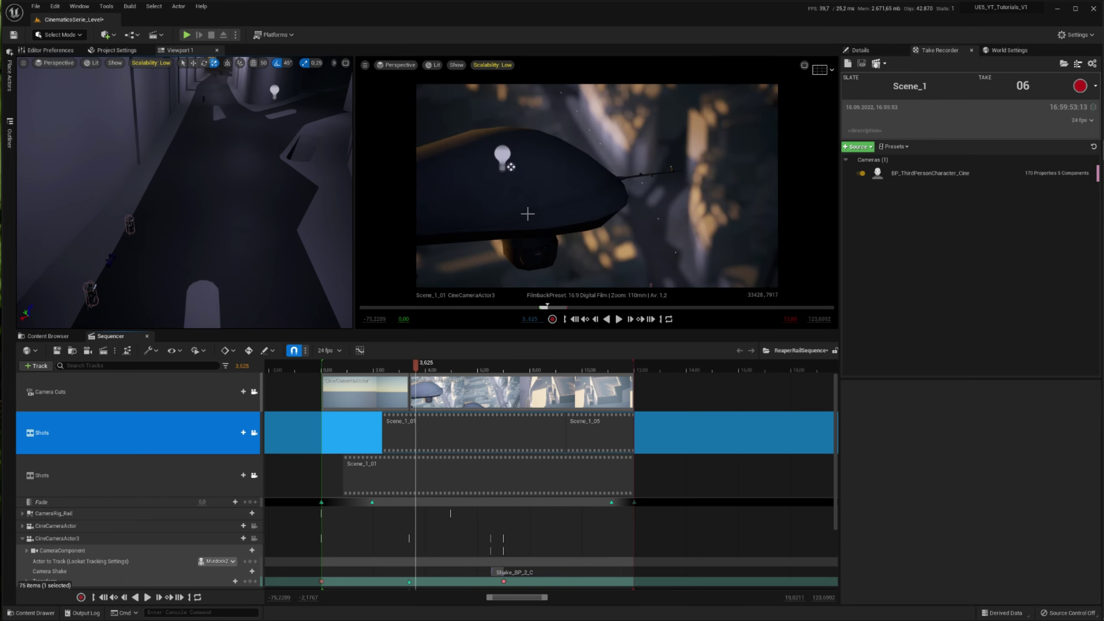
pyautogui.moveTo(216, 260); pyautogui.dragTo(198, 226, button='right')
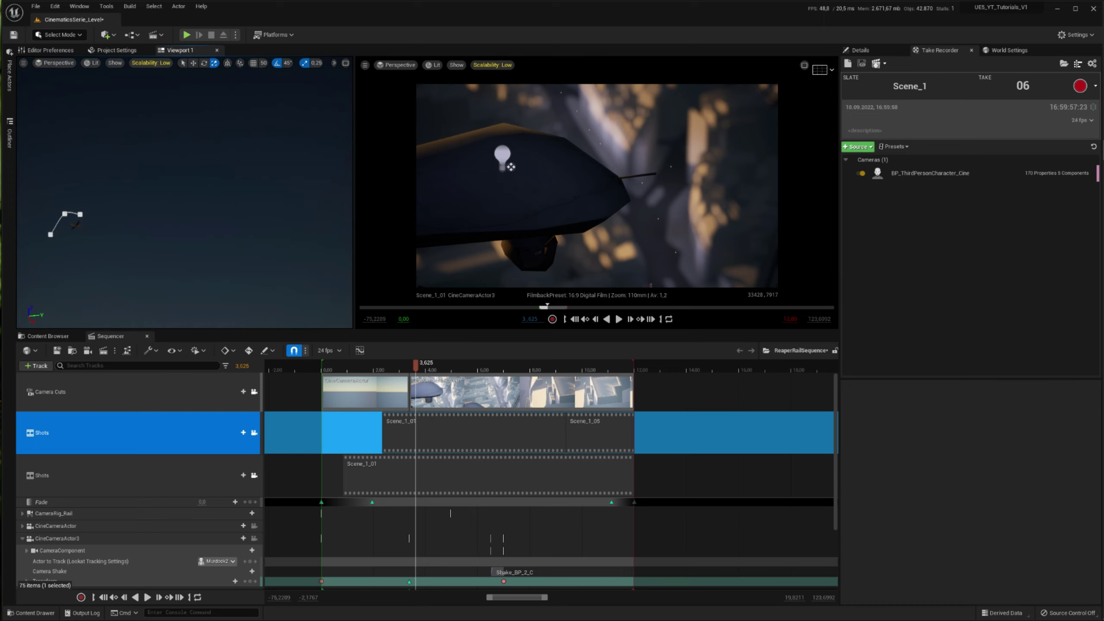
pyautogui.moveTo(198, 226)
pyautogui.mouseDown(button='right')
pyautogui.moveTo(187, 208)
pyautogui.moveTo(153, 234)
pyautogui.mouseUp(button='right')
# Show CineCameraActor3 in the level, then play the sequence and pause at 11.29
pyautogui.click(48, 539)
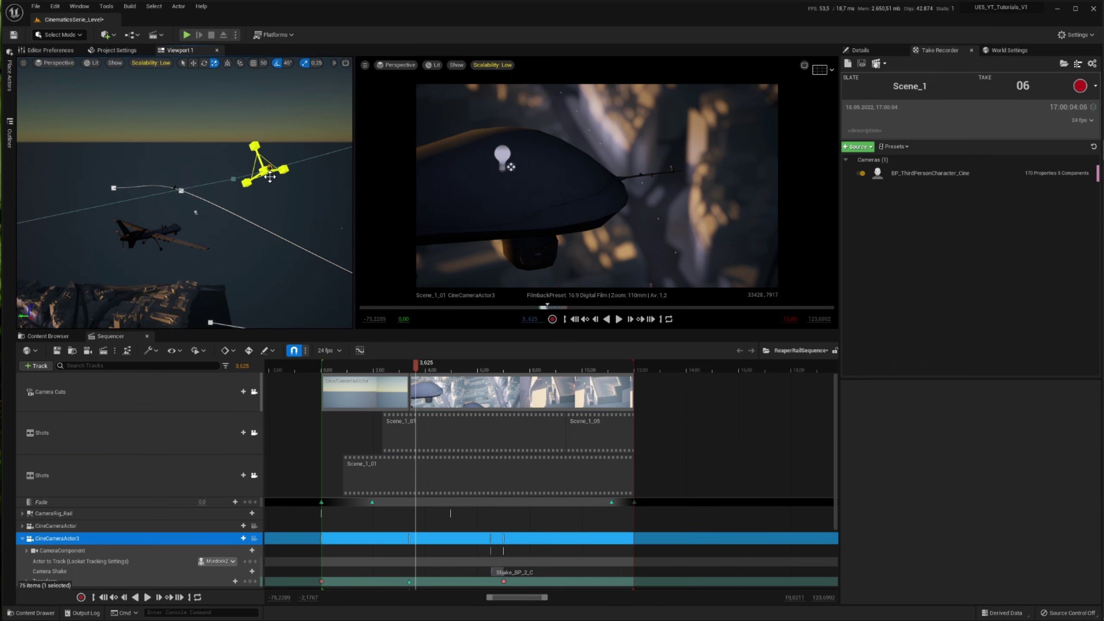
pyautogui.scroll(-2, 19, 544)
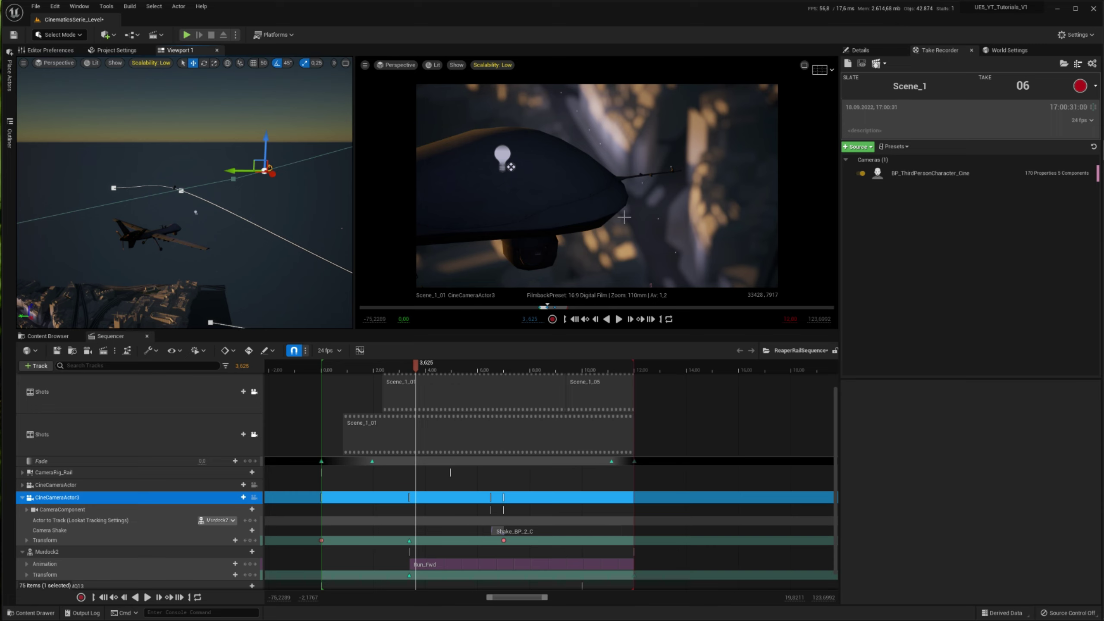
pyautogui.click(619, 320)
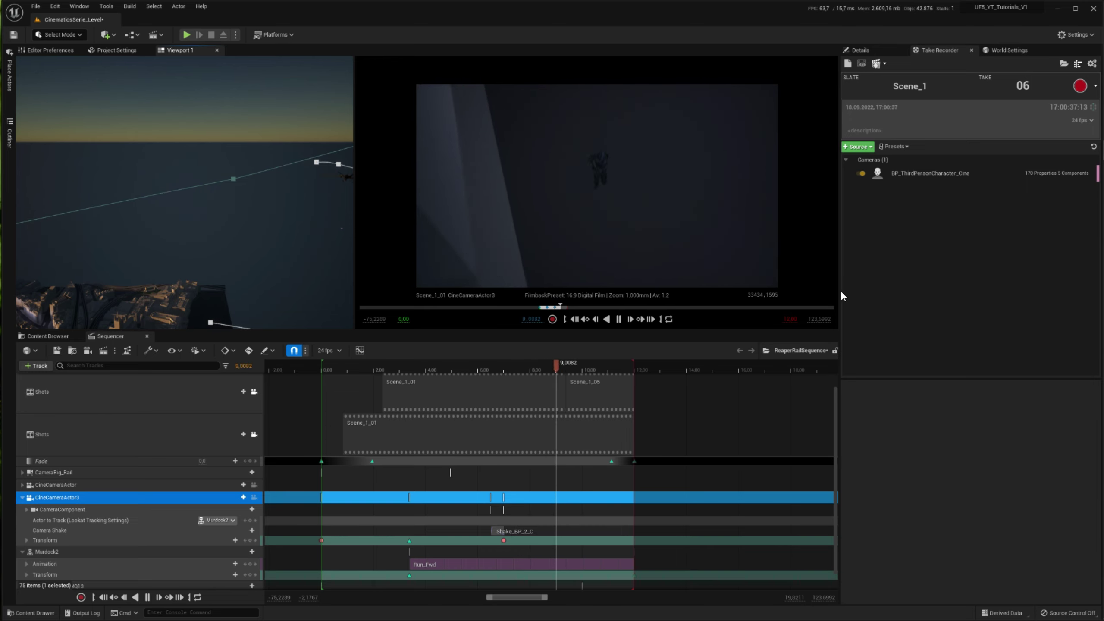
pyautogui.click(619, 319)
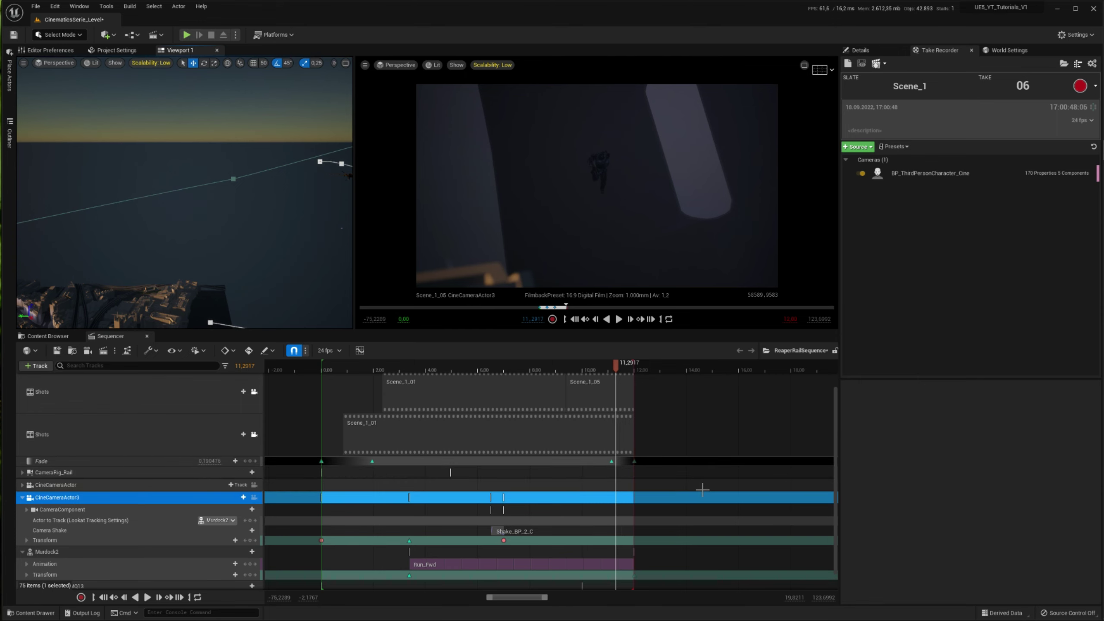
pyautogui.scroll(1, 578, 461)
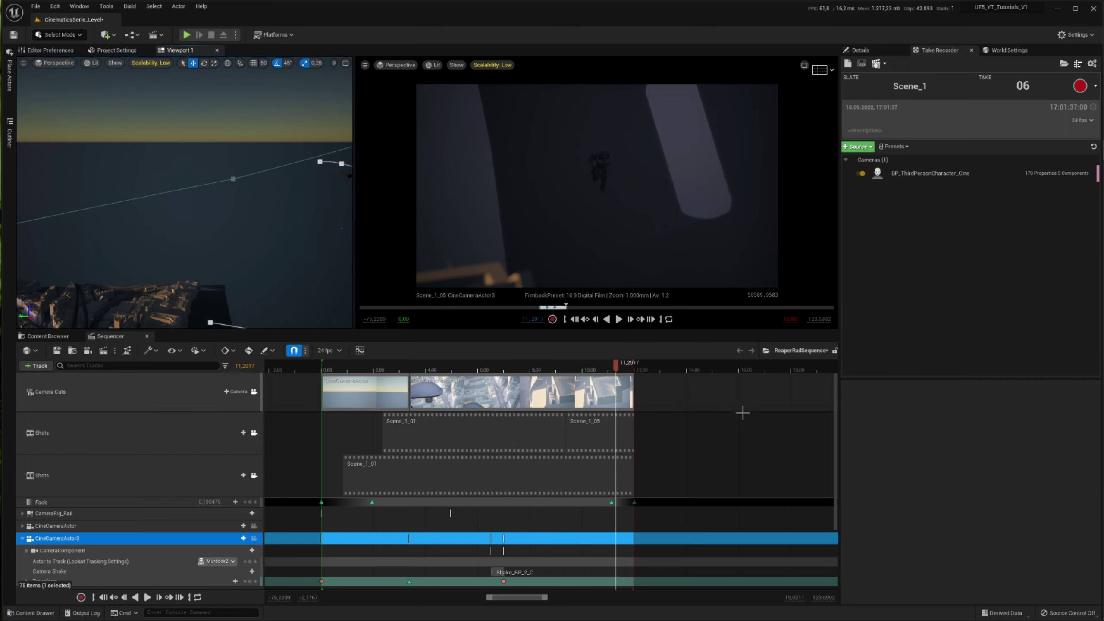
# Replay ReaperRailSequence from the start, opening on the drone close-up
pyautogui.press('space')
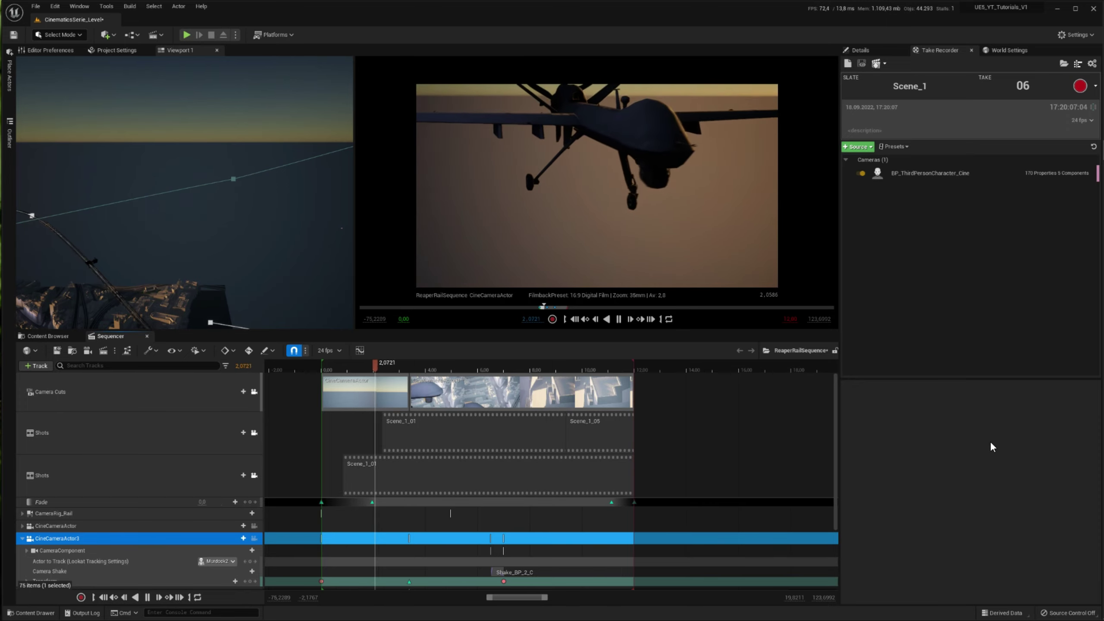